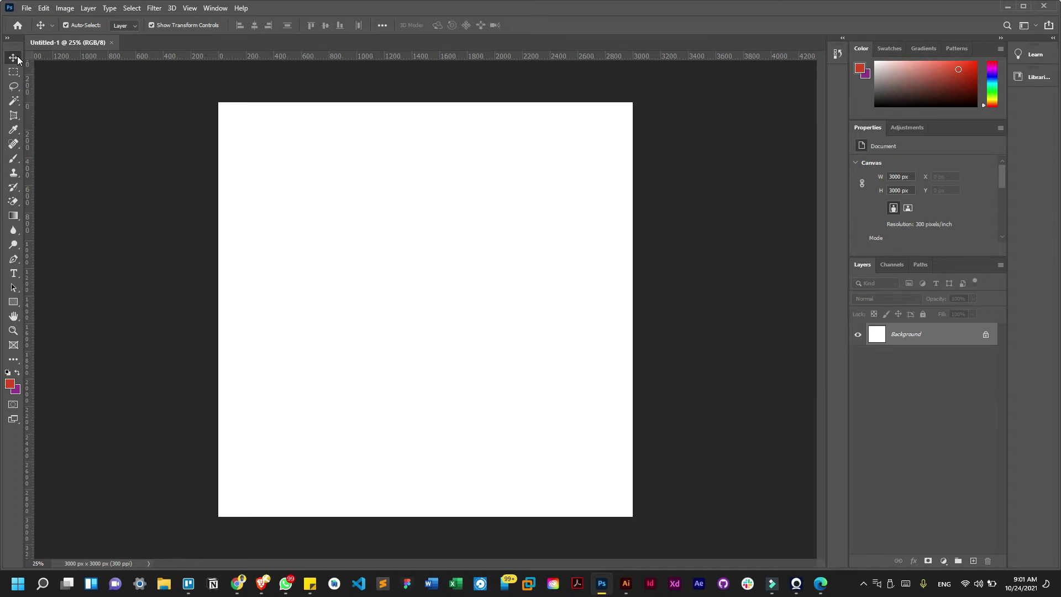
left_click(23, 8)
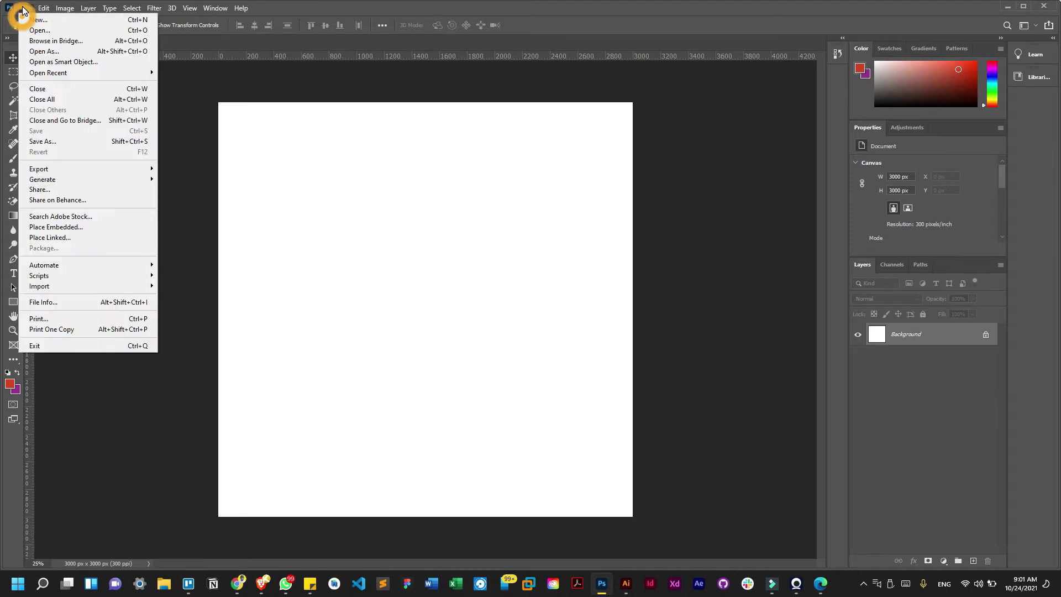
left_click(271, 159)
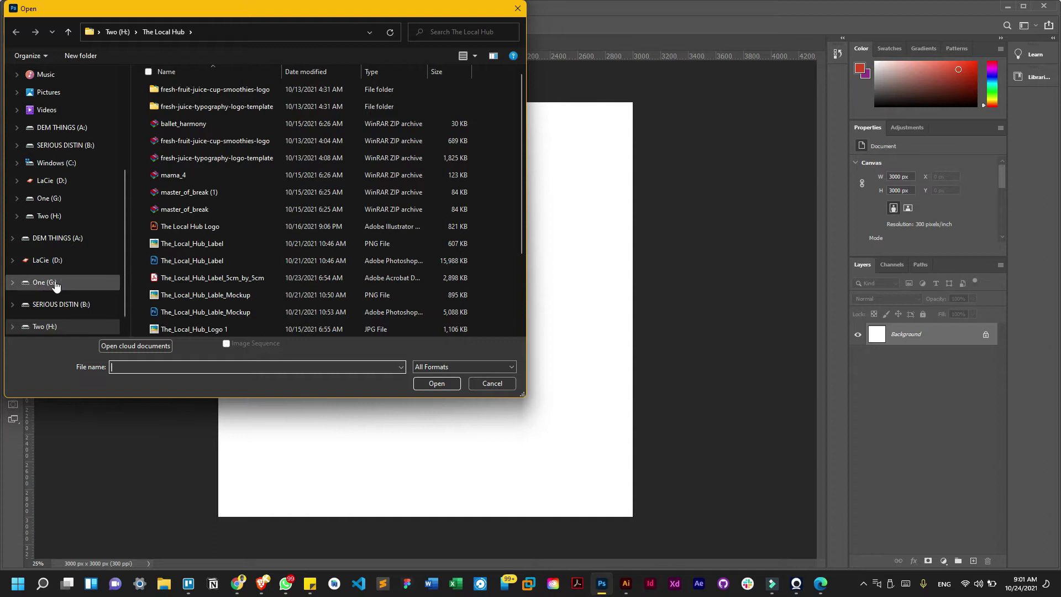
scroll(53, 282, "up", 5)
scroll(43, 276, "down", 2)
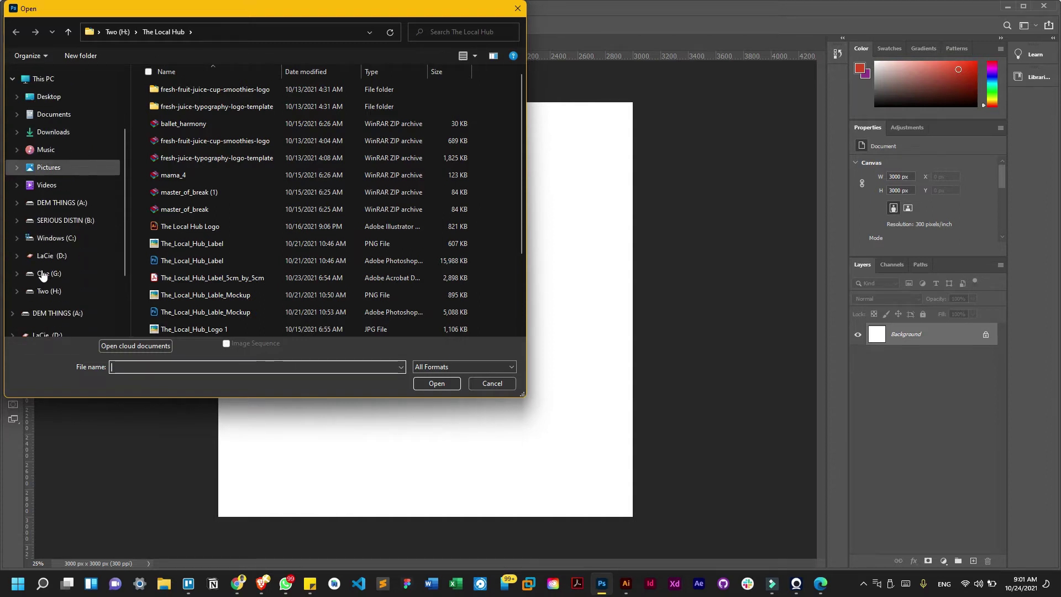
scroll(64, 300, "down", 3)
scroll(64, 300, "up", 3)
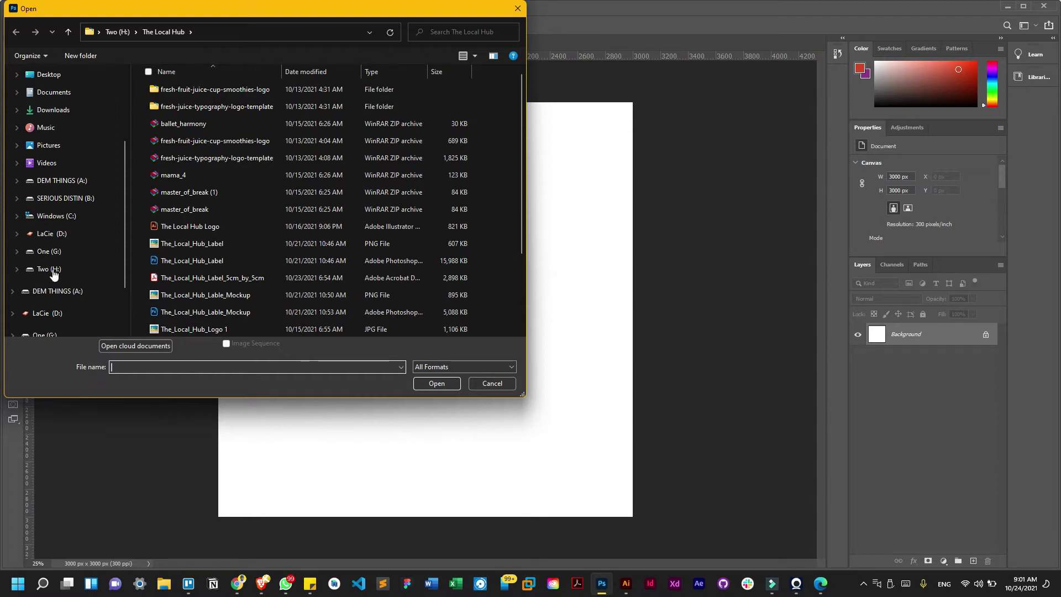
scroll(65, 216, "up", 2)
left_click(65, 275)
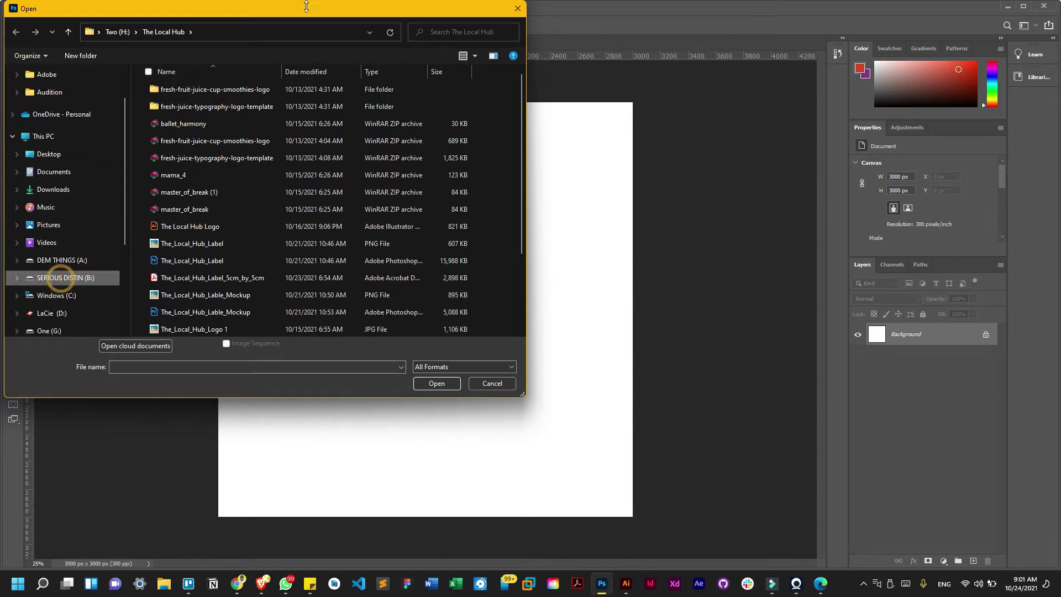
left_click(518, 9)
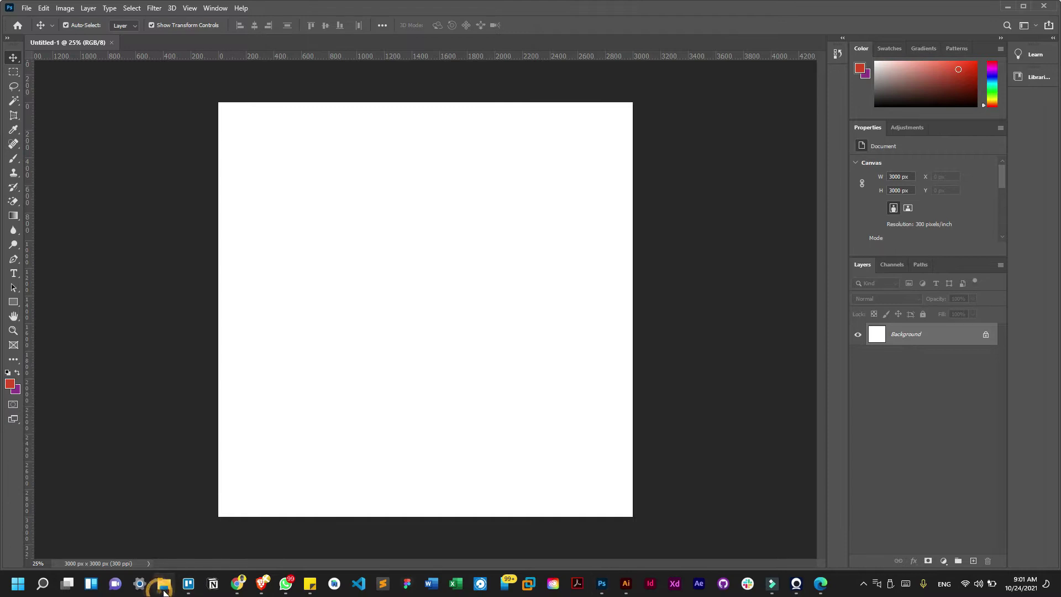
- Switch to File Explorer, browse to the Youtube Vid Img folder on the SERIOUS DISTIN (B:) drive and enlarge its thumbnails
key("super+e")
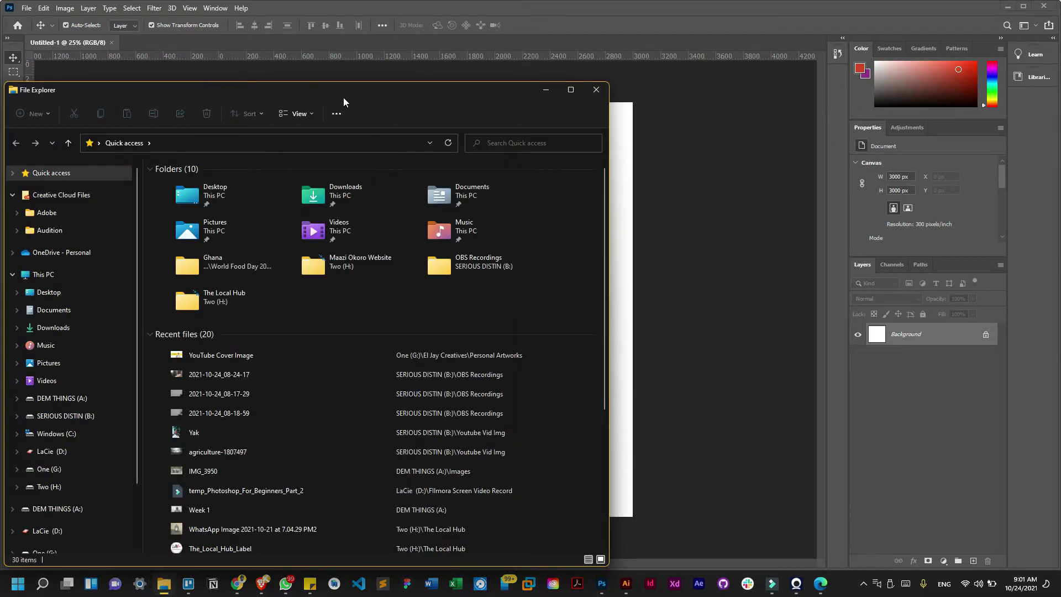
double_click(343, 97)
left_click(60, 330)
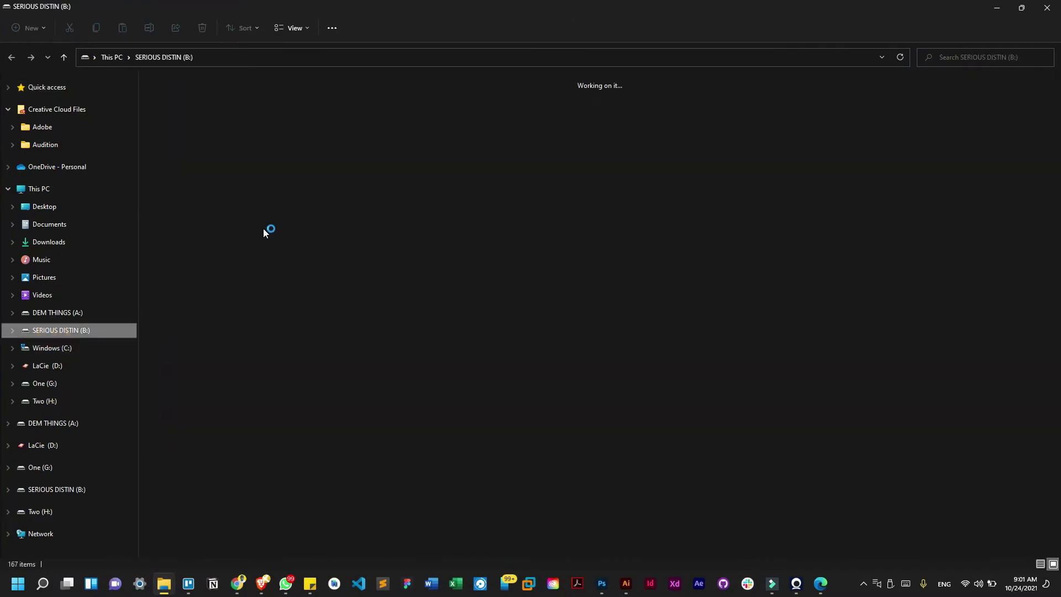
scroll(414, 387, "down", 10)
scroll(332, 409, "up", 9)
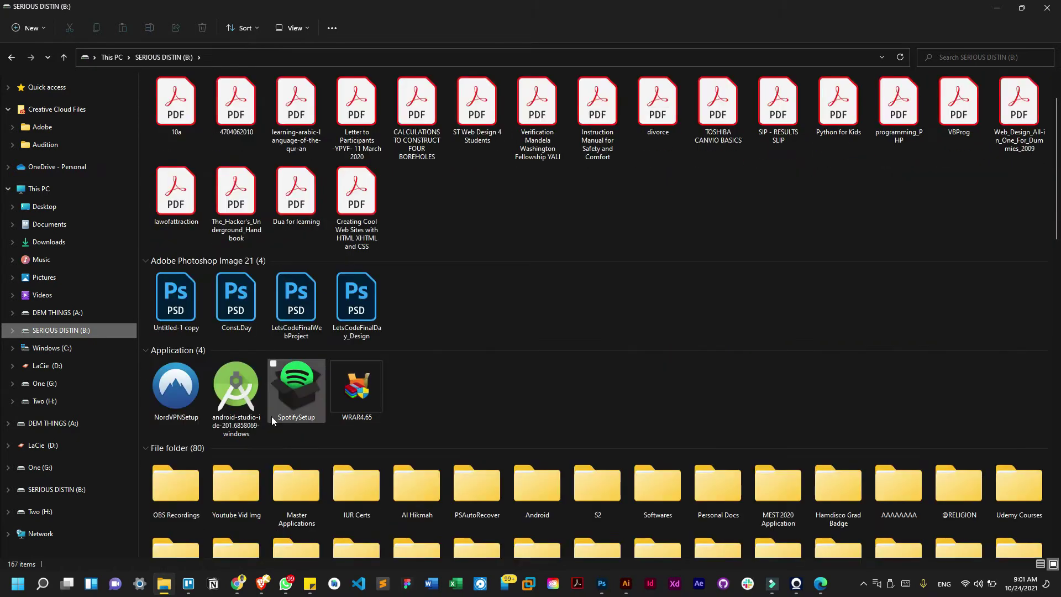
double_click(236, 486)
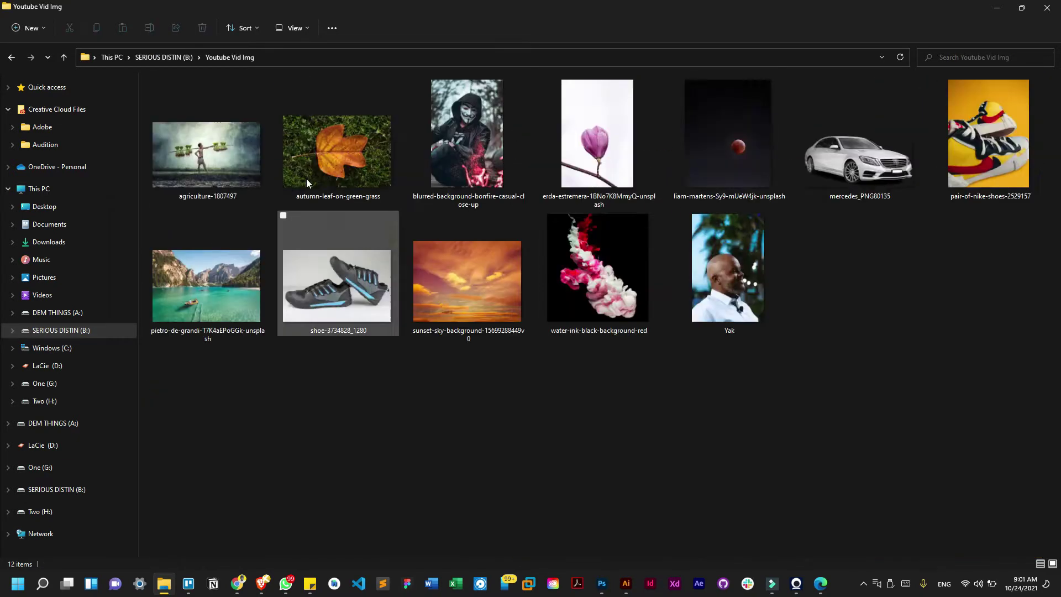
scroll(549, 409, "up", 1, "ctrl")
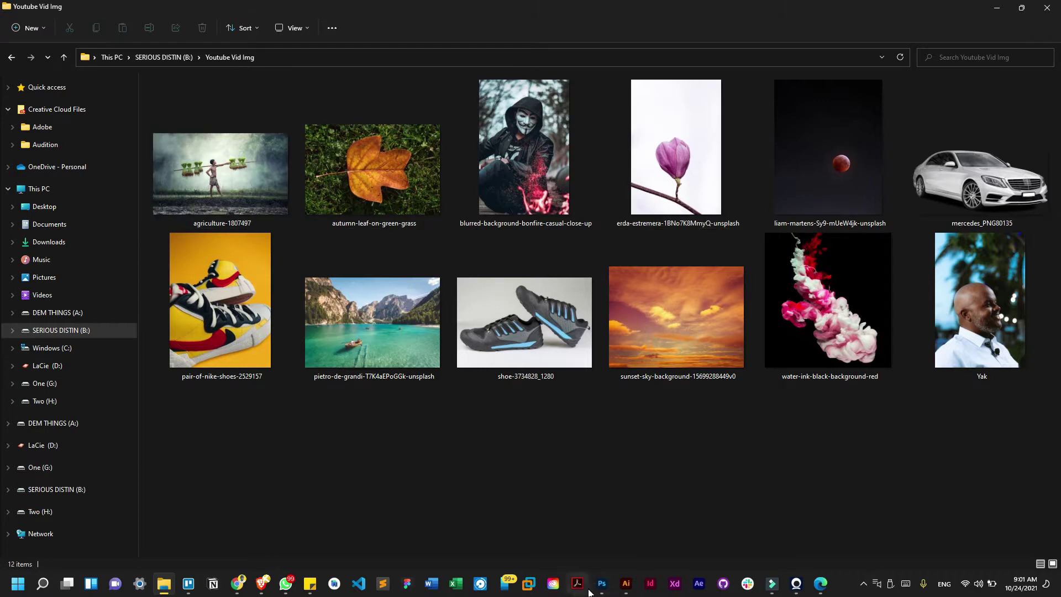
- Try placing the agriculture-1807497 image from the folder into the Untitled-1 document in Photoshop
left_click(601, 582)
left_click_drag(408, 5, 691, 34)
left_click(206, 171)
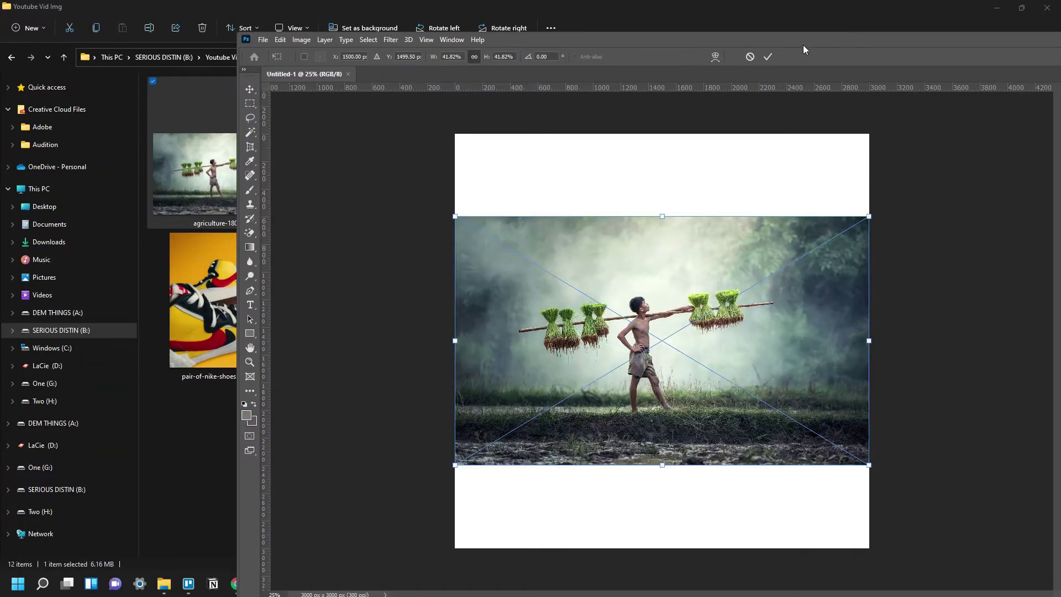
double_click(837, 36)
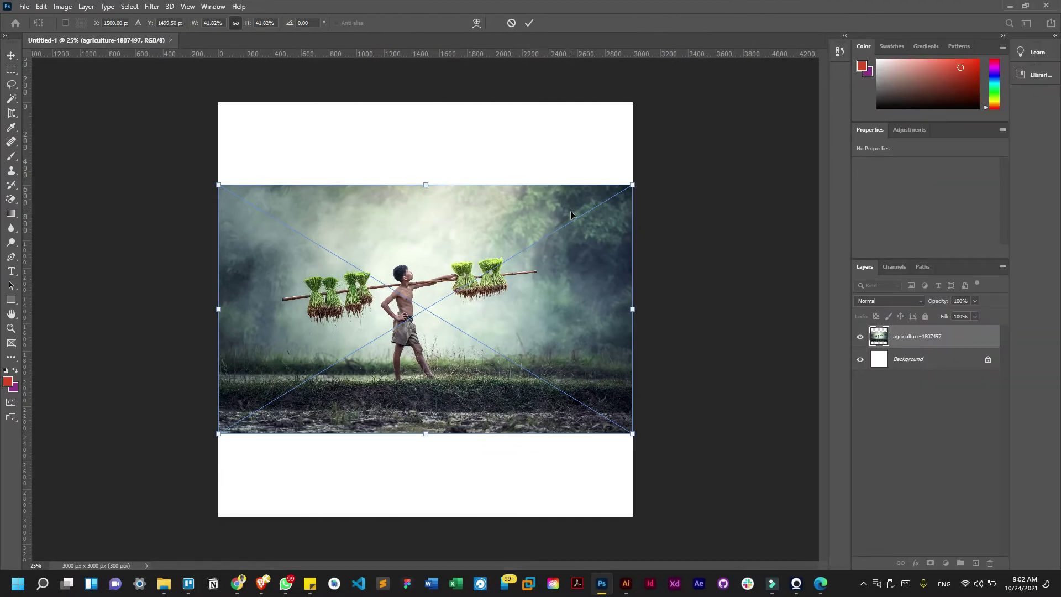
left_click(511, 23)
- Start opening an image file, enlarge the file browser and go to the SERIOUS DISTIN (B:) drive
left_click(25, 6)
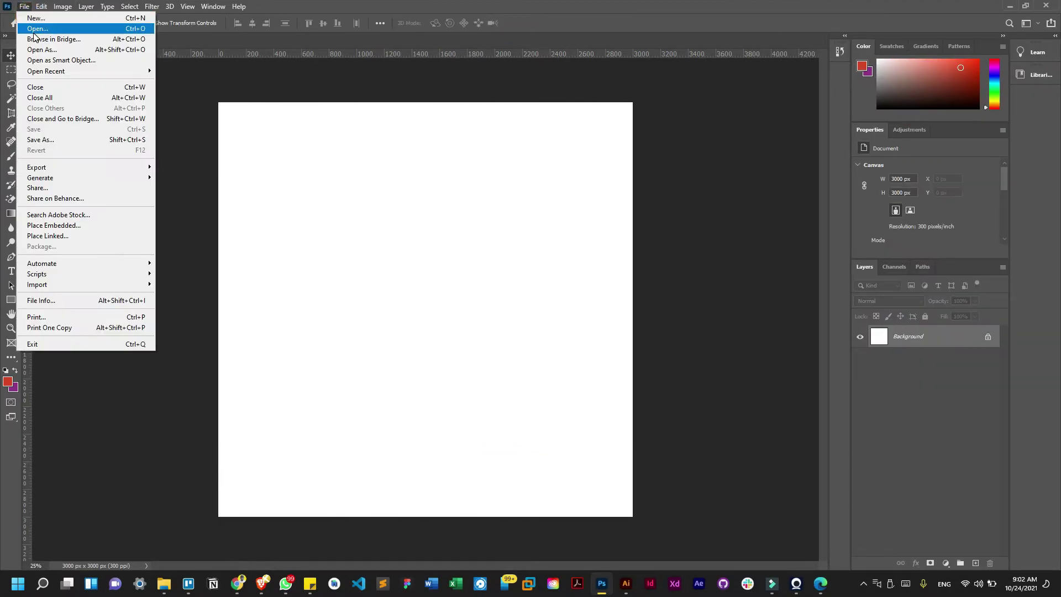
left_click(36, 29)
scroll(47, 136, "up", 3)
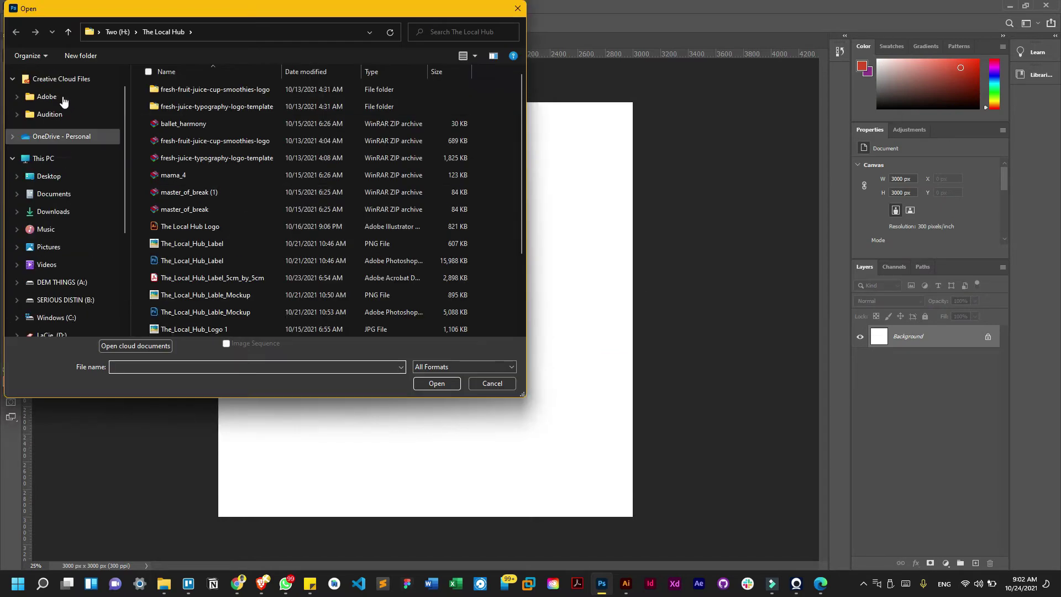
scroll(69, 269, "down", 1)
left_click(65, 266)
scroll(61, 161, "up", 3)
left_click(49, 118)
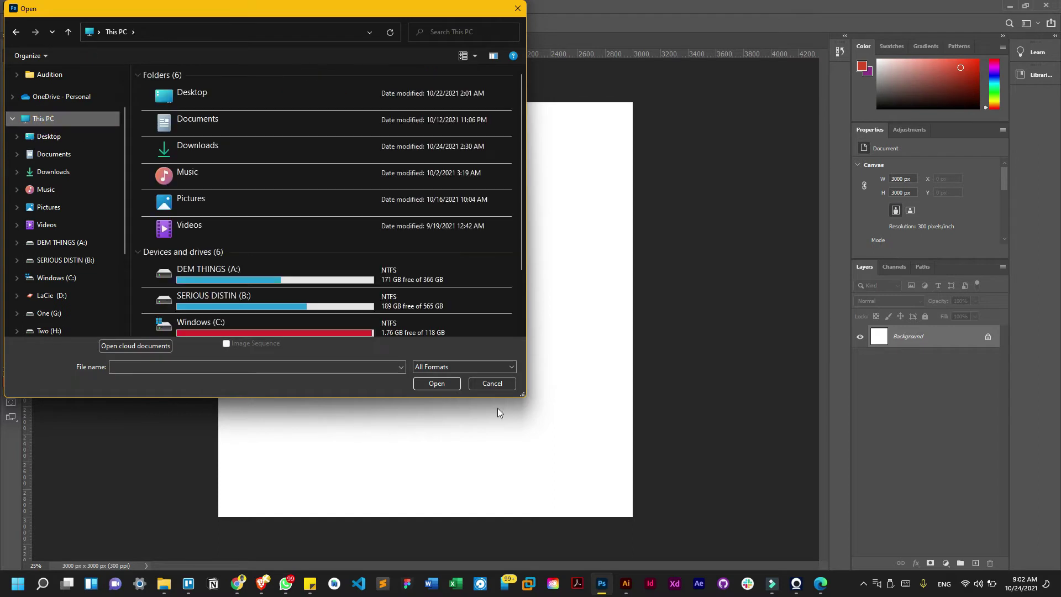
left_click_drag(522, 400, 614, 467)
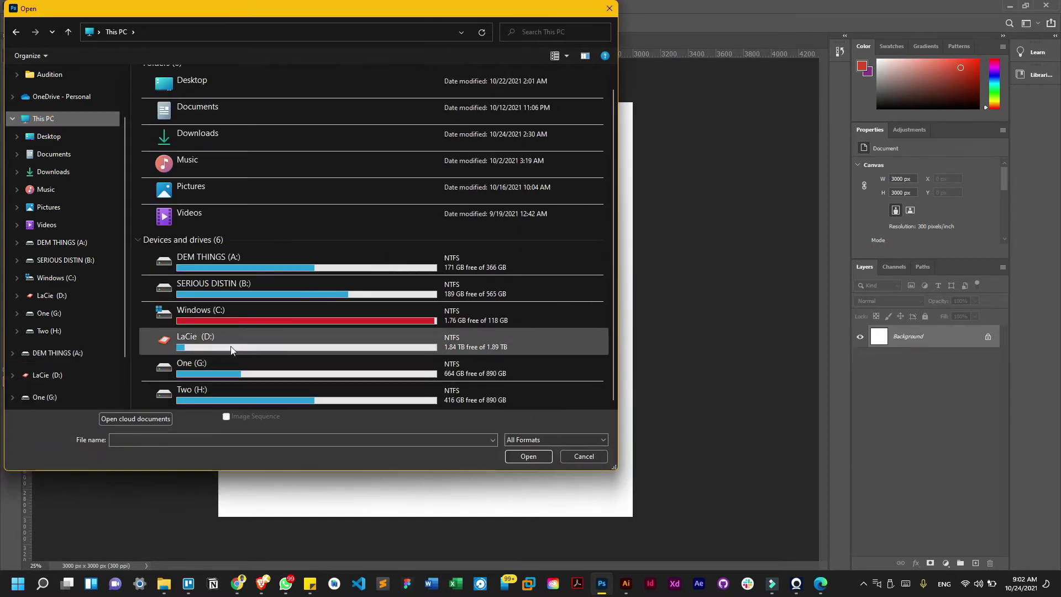
double_click(250, 292)
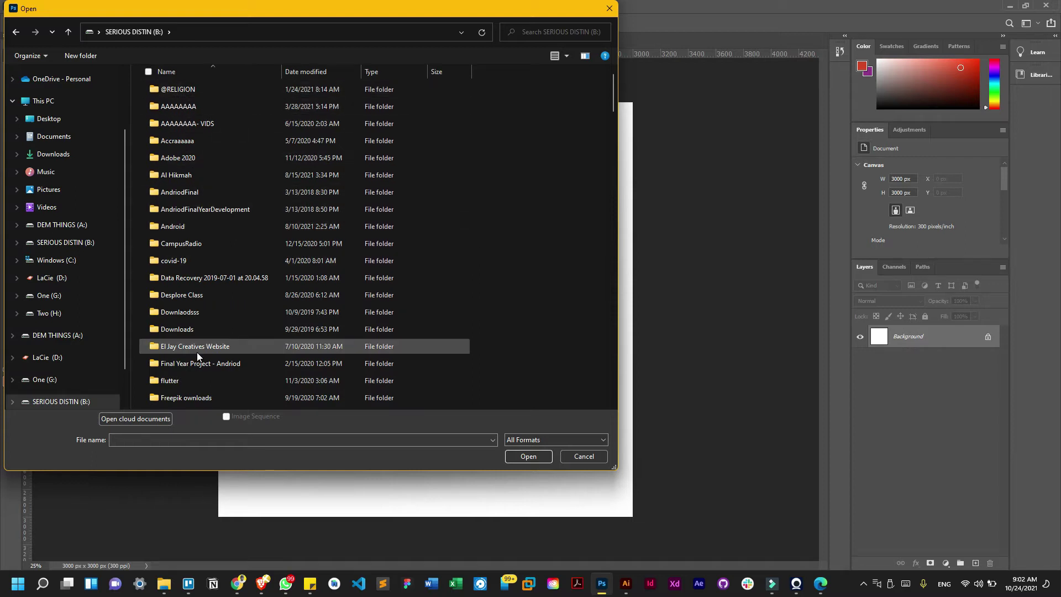
- Find the Youtube Vid Img folder on the SERIOUS DISTIN (B:) drive and open it
scroll(196, 353, "down", 10)
scroll(200, 362, "down", 3)
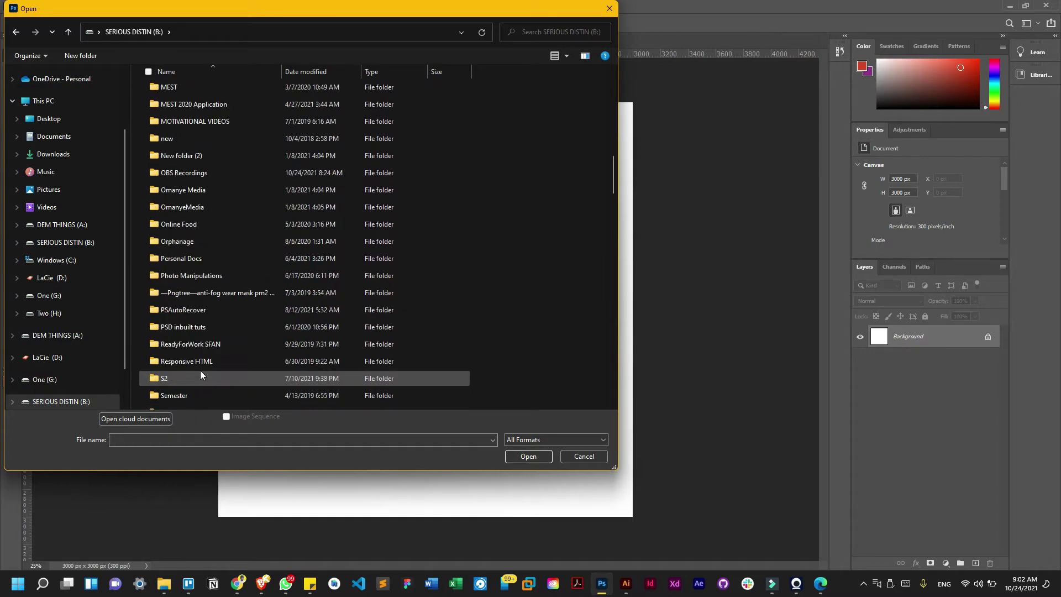
scroll(200, 370, "up", 3)
scroll(200, 364, "up", 12)
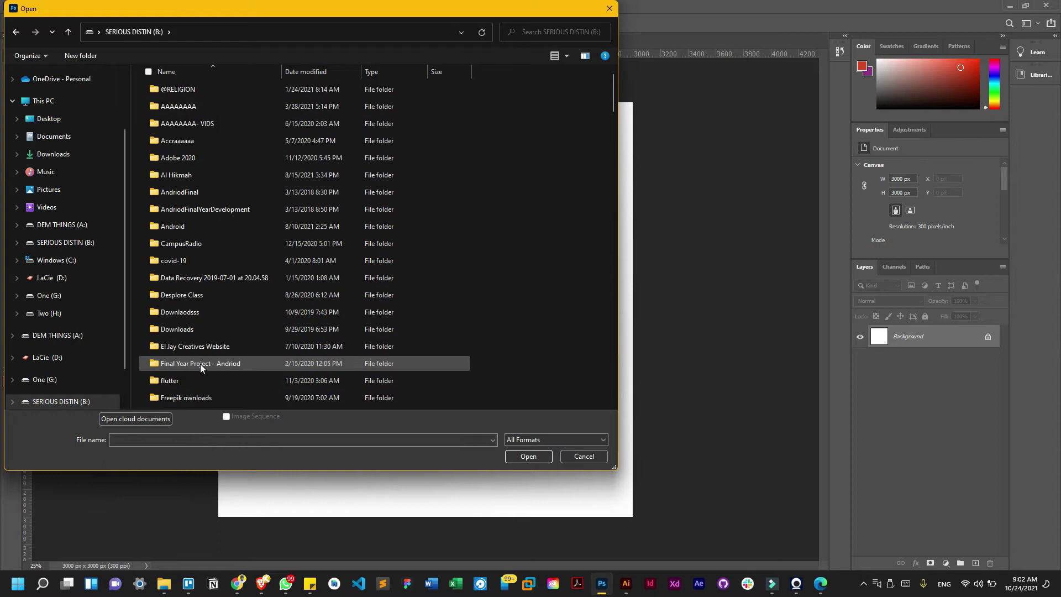
scroll(204, 334, "down", 4)
scroll(205, 334, "up", 4)
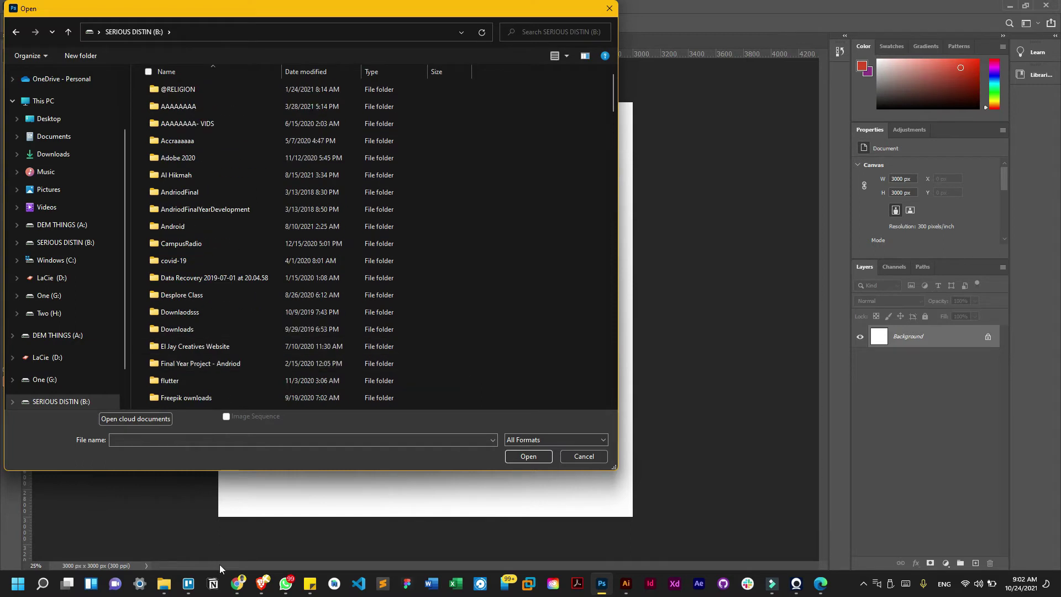
left_click(171, 587)
left_click(171, 586)
double_click(170, 587)
scroll(199, 129, "down", 15)
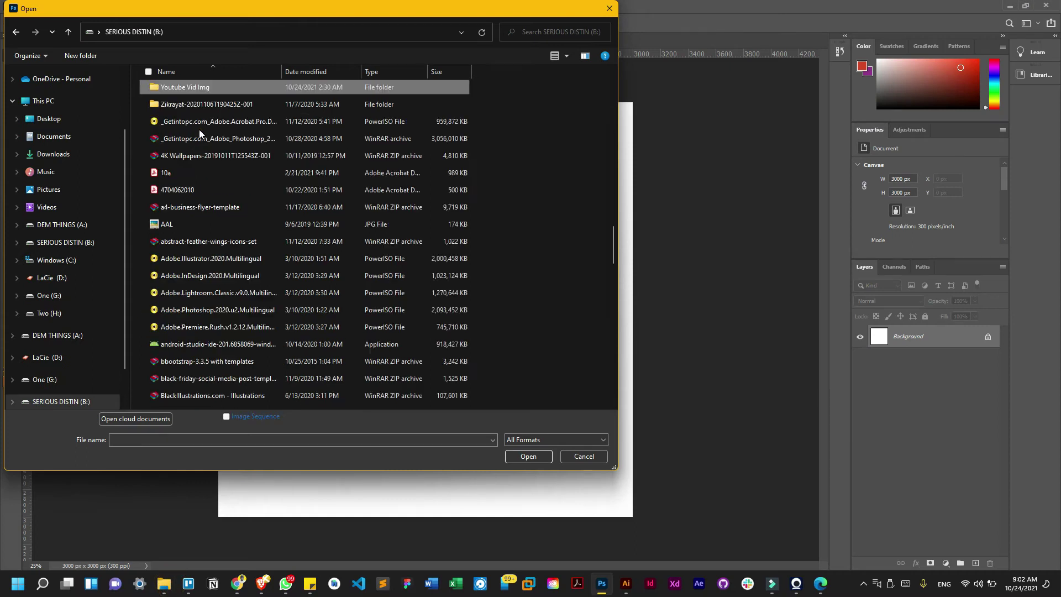
double_click(188, 89)
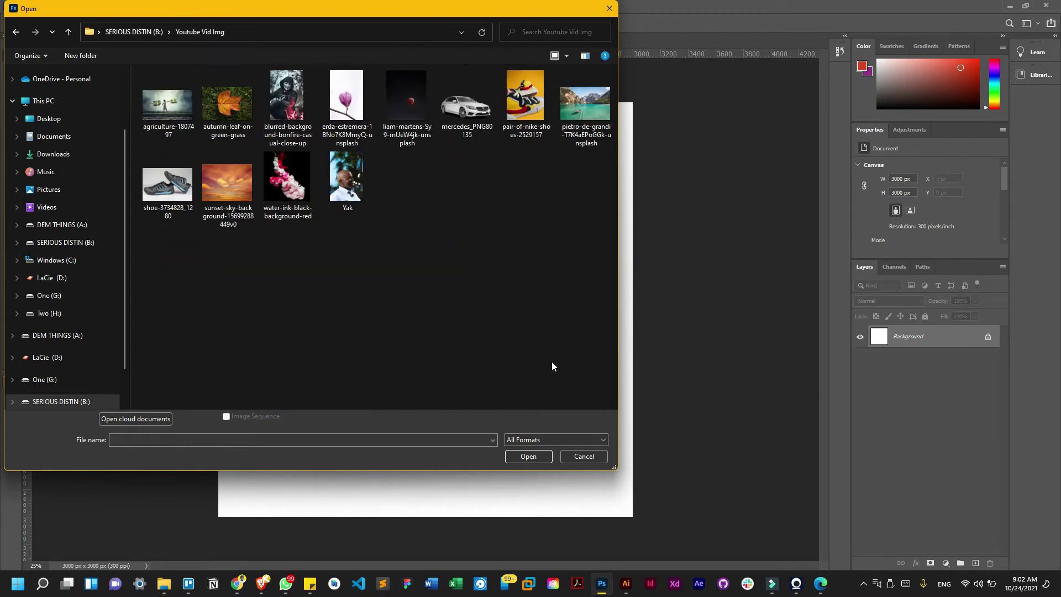
- Enlarge the thumbnails and open the agriculture-1807497 image as its own document
scroll(455, 282, "up", 3, "ctrl")
left_click(213, 121)
left_click(529, 459)
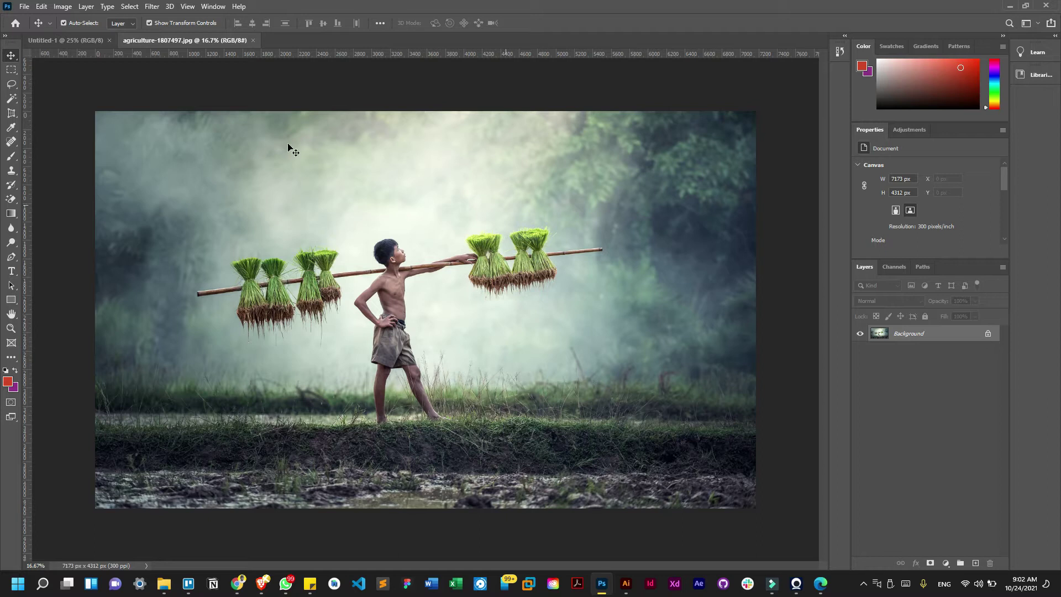
- Duplicate the Background layer of the agriculture image
left_click(64, 6)
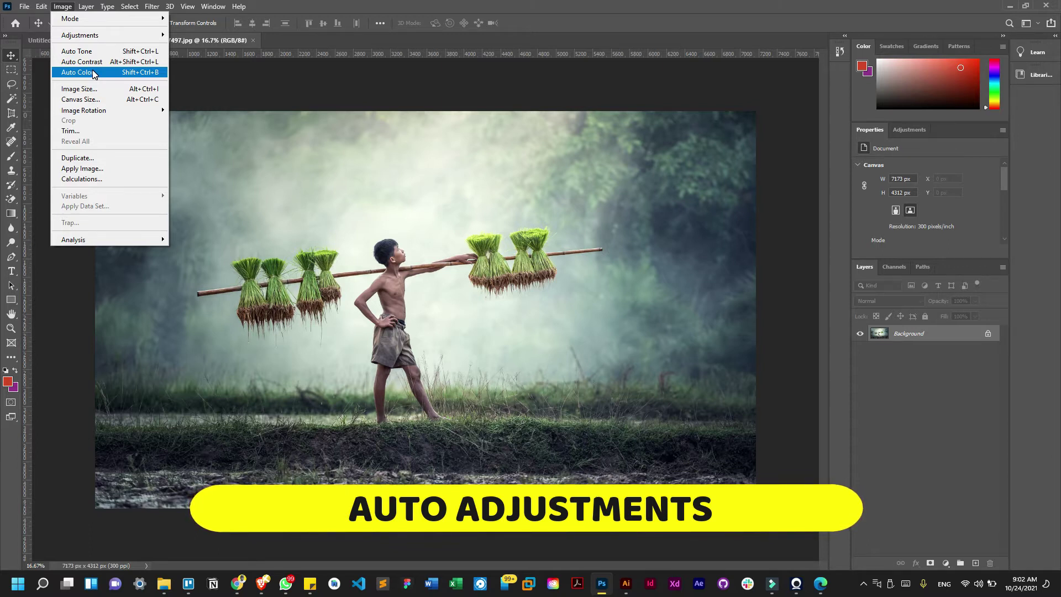
left_click(910, 335)
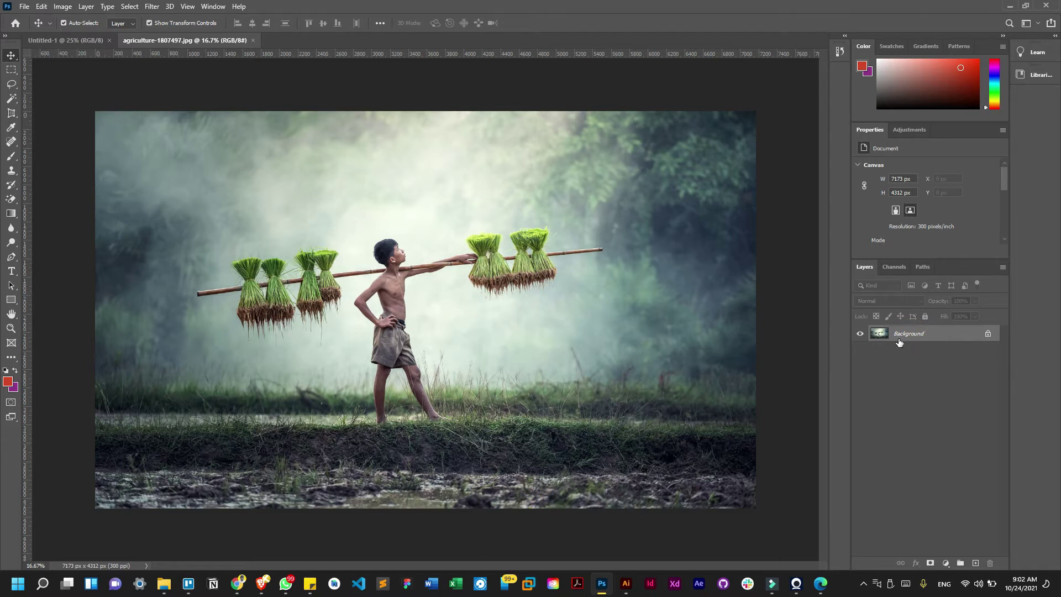
key("ctrl+j")
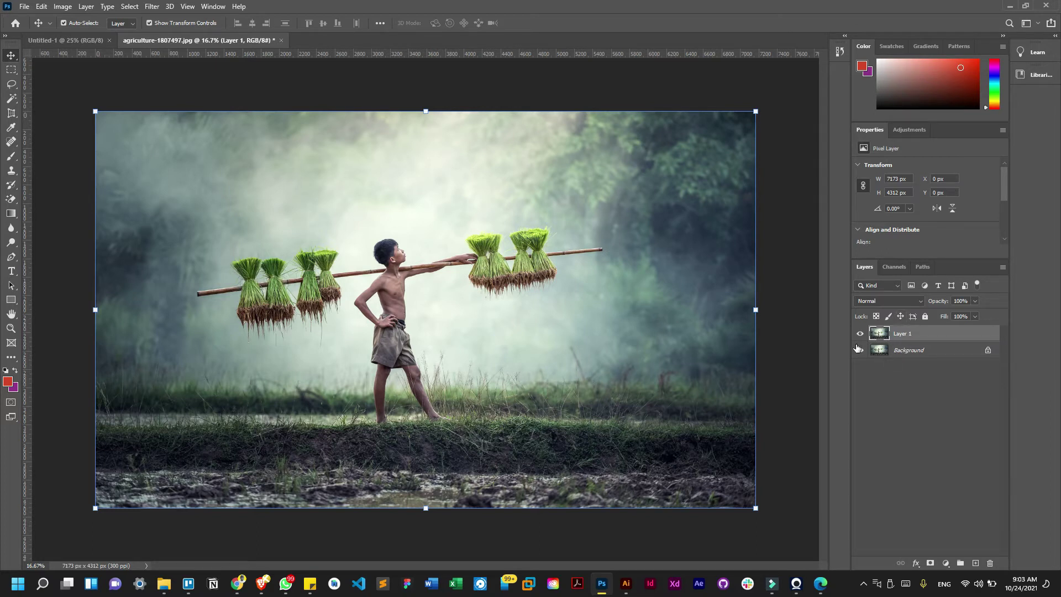
right_click(912, 333)
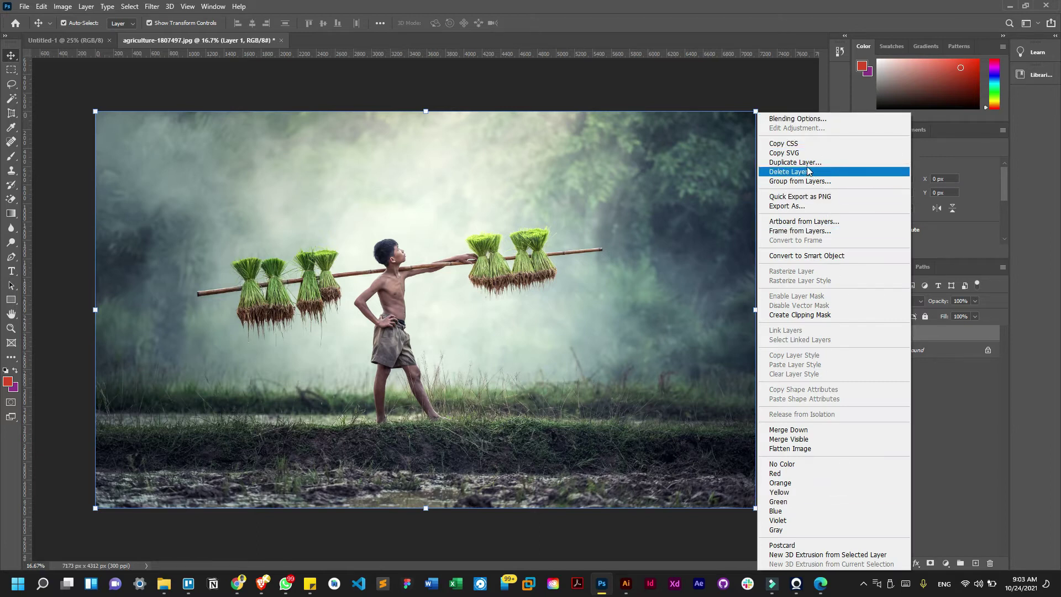
left_click(973, 383)
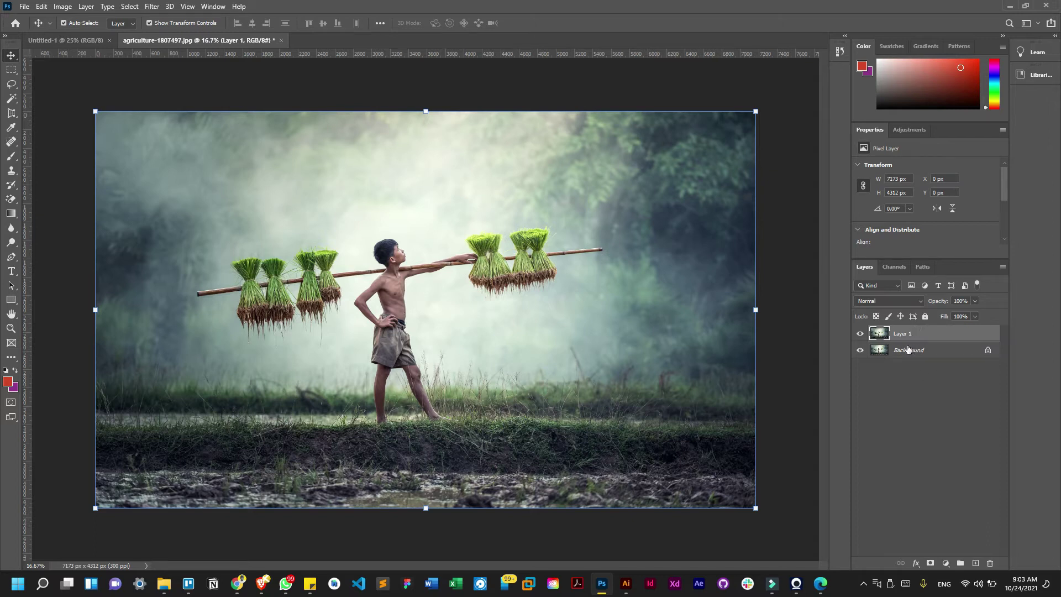
- Apply Auto Tone to the duplicate layer, compare it with the original by toggling its visibility, and leave it hidden
left_click(62, 6)
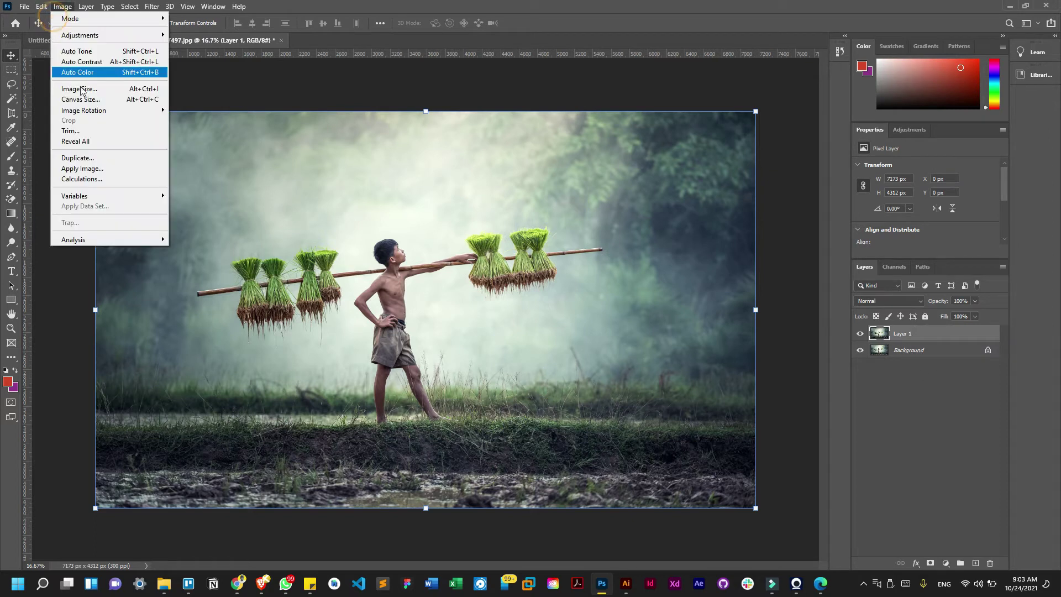
left_click(77, 51)
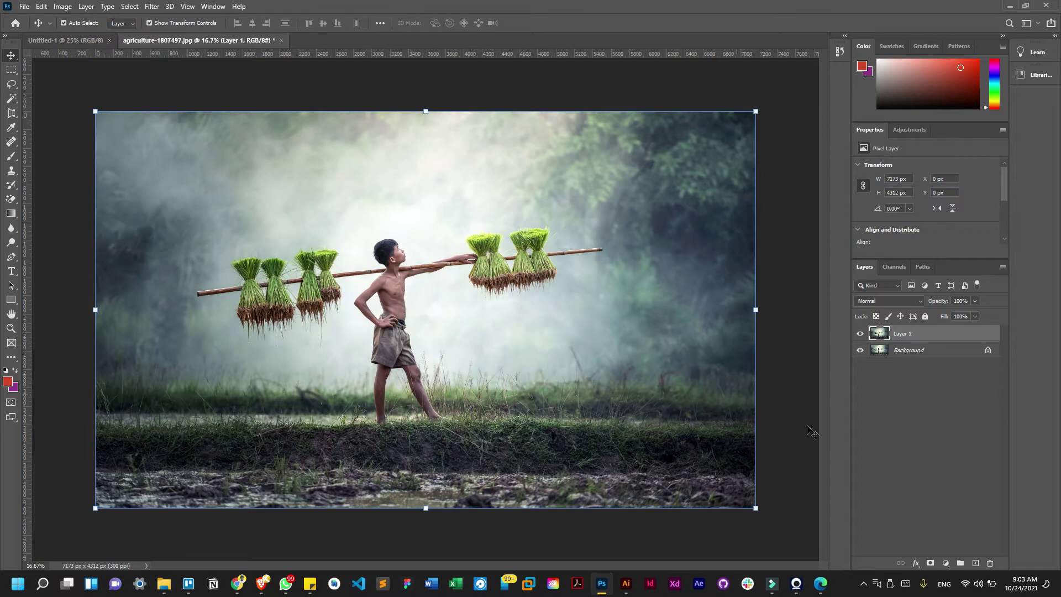
left_click(860, 334)
left_click(861, 335)
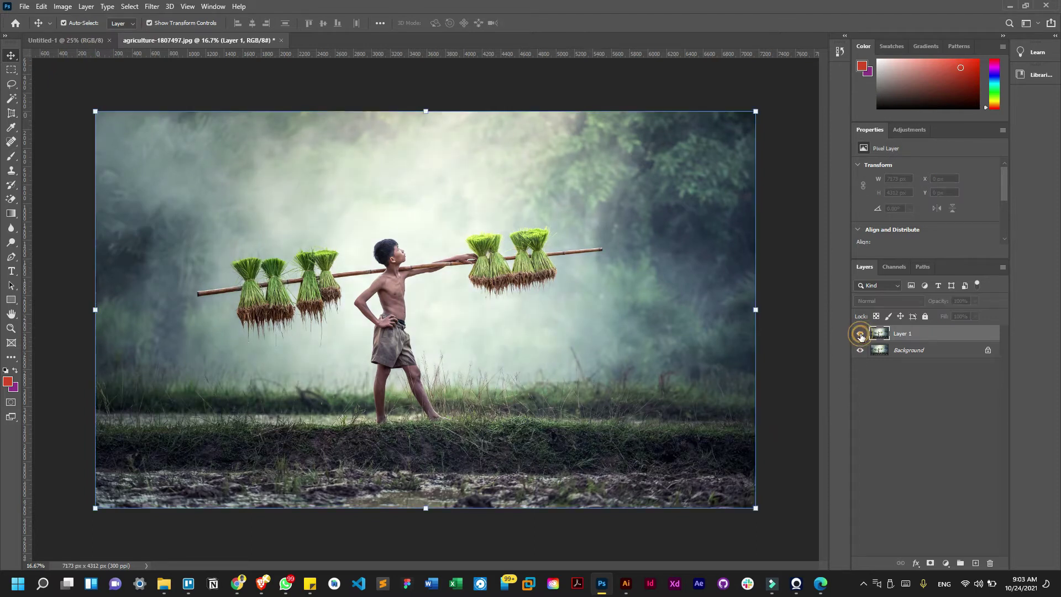
left_click(860, 334)
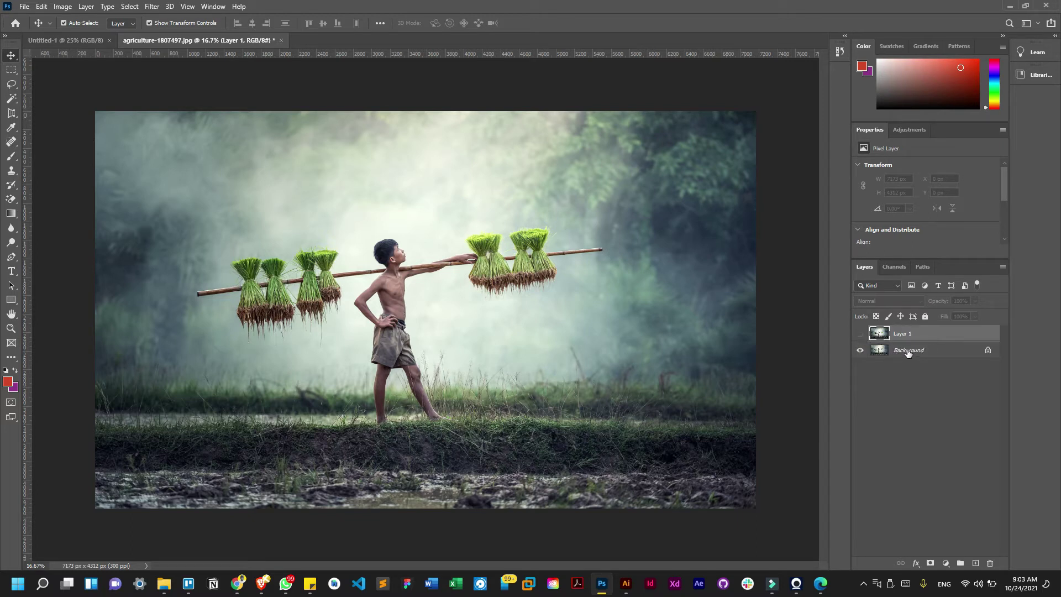
left_click(860, 333)
left_click(860, 333)
- Rename the hidden duplicate layer as Auto Tone
double_click(900, 333)
type("Au")
type("to Tone")
key("Return")
- Make another copy of the Background layer beneath the Auto Tone layer
left_click(911, 353)
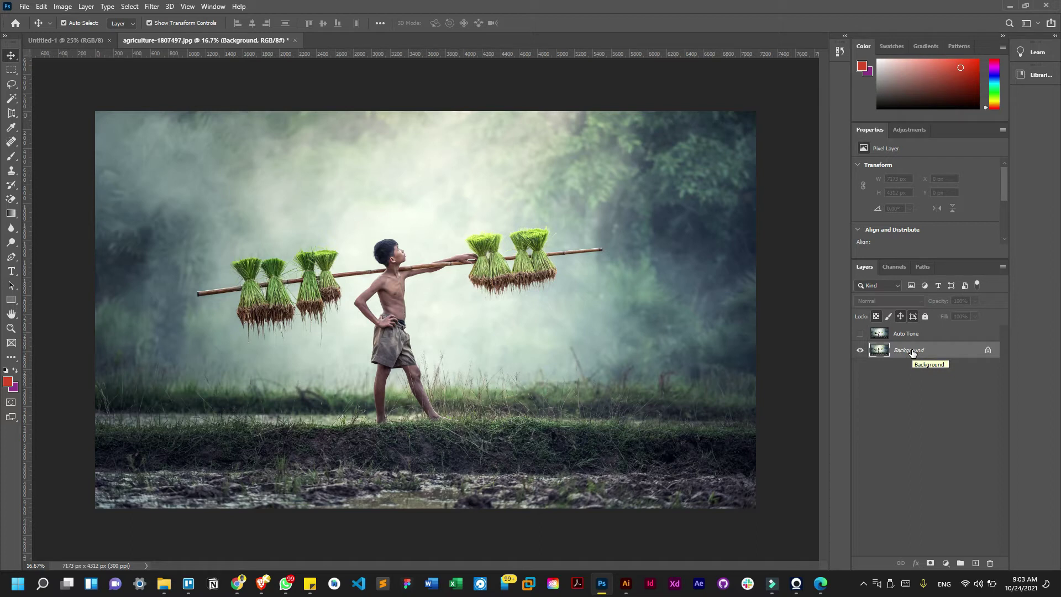
key("ctrl+j")
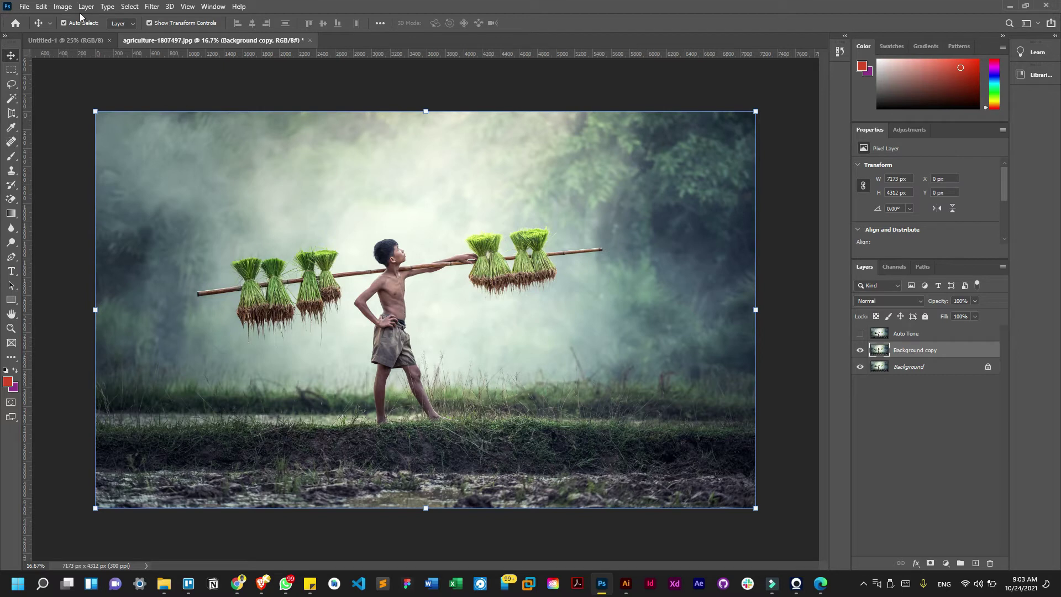
- Apply Auto Contrast to the Background copy layer and compare it with the original by toggling its visibility
left_click(63, 6)
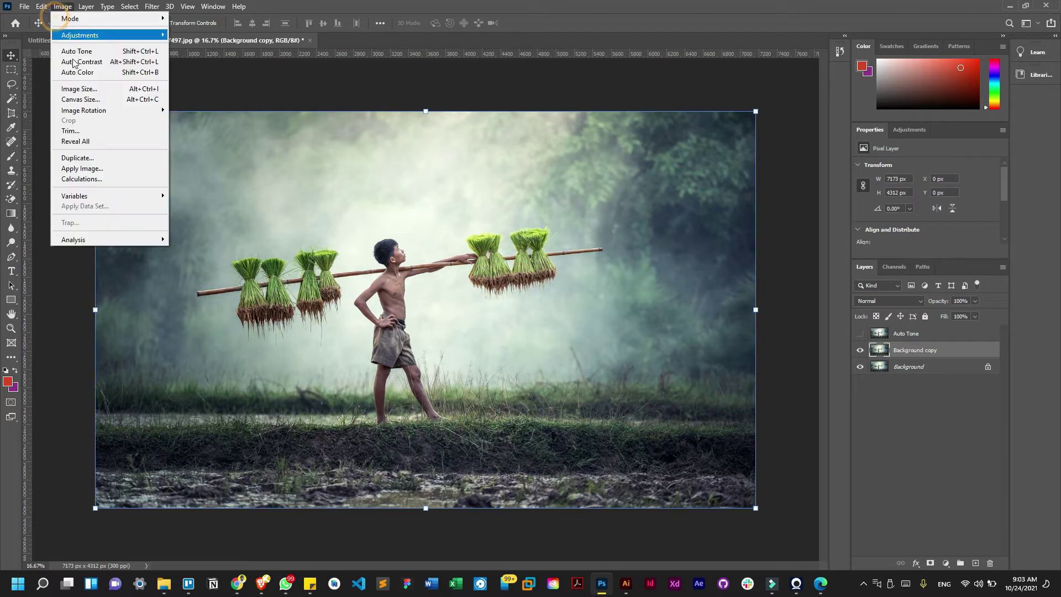
left_click(100, 65)
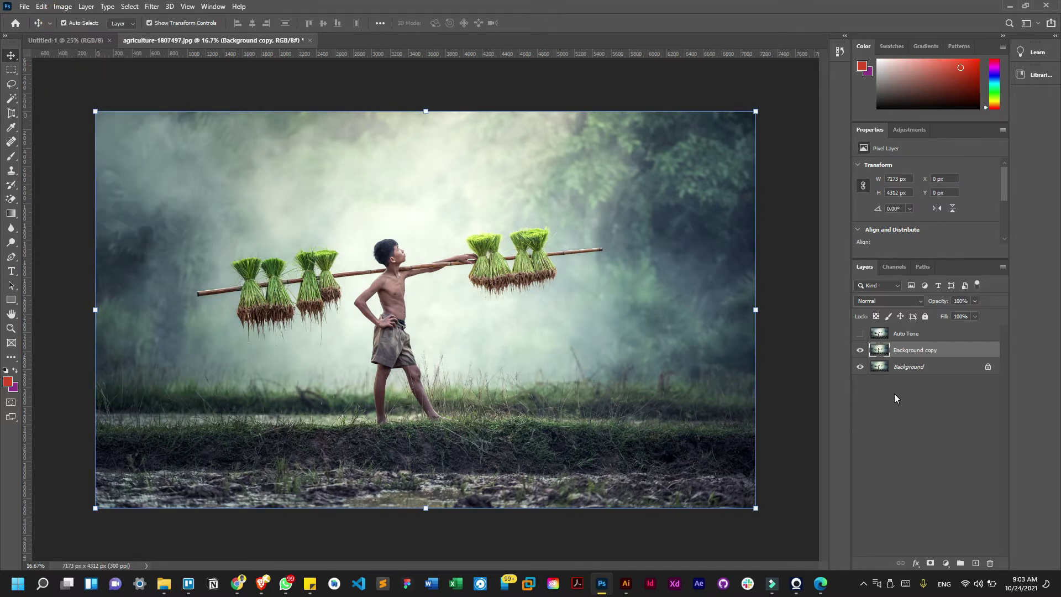
left_click(860, 350)
left_click(860, 350)
left_click(859, 350)
left_click(859, 350)
- Rename the Background copy layer as Auto Contrast and hide it
double_click(907, 350)
type("AUt")
key("Return")
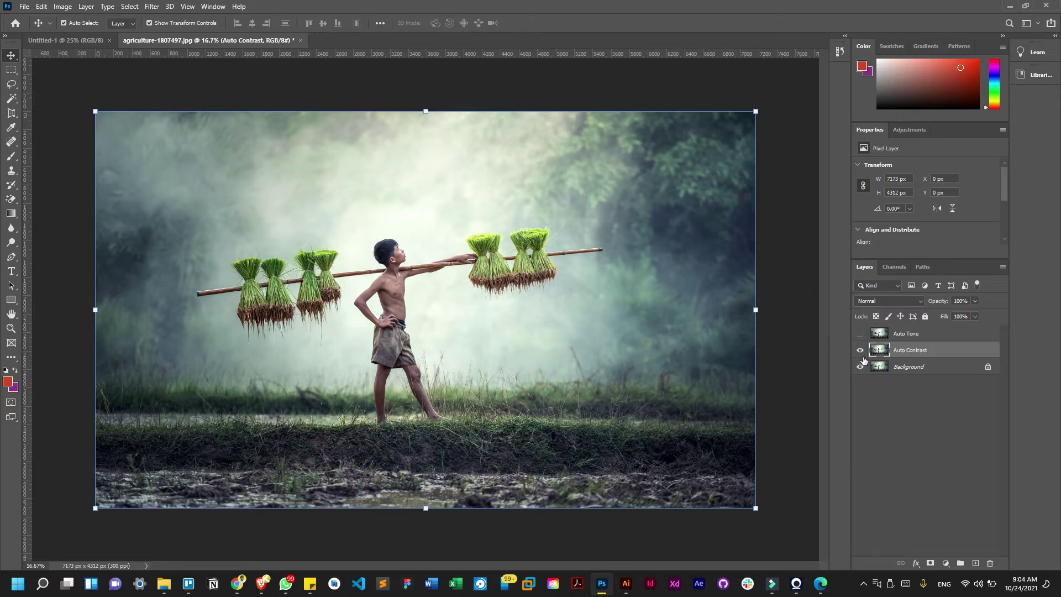
left_click(859, 350)
- Duplicate the Background layer again and apply Auto Color to the new copy
left_click(905, 366)
key("ctrl+j")
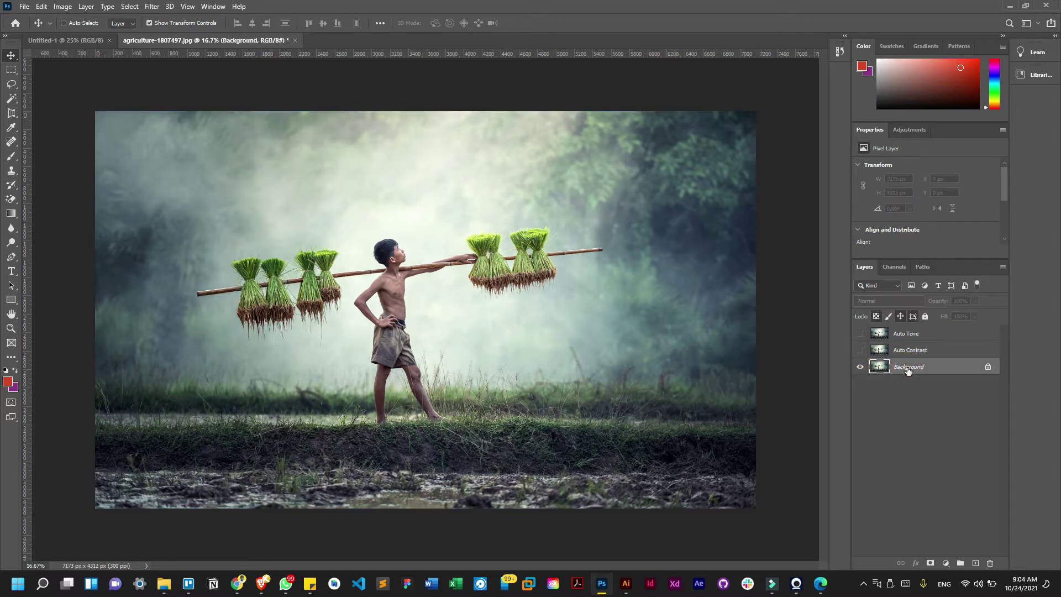
left_click(61, 7)
left_click(93, 75)
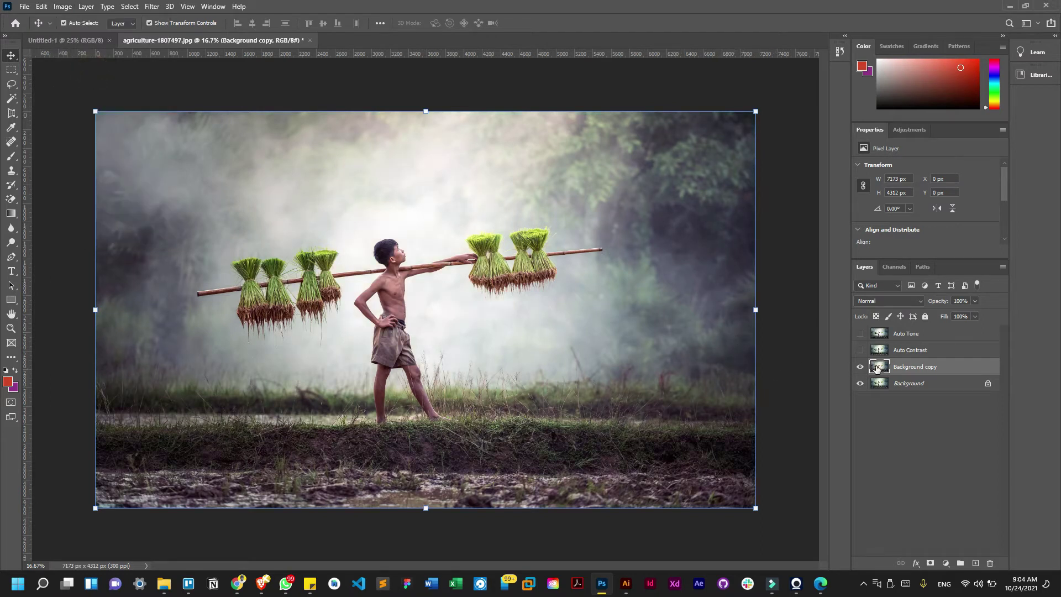
- Rename the color-corrected copy as Auto Color and hide it
double_click(901, 367)
type("Auto C")
key("Return")
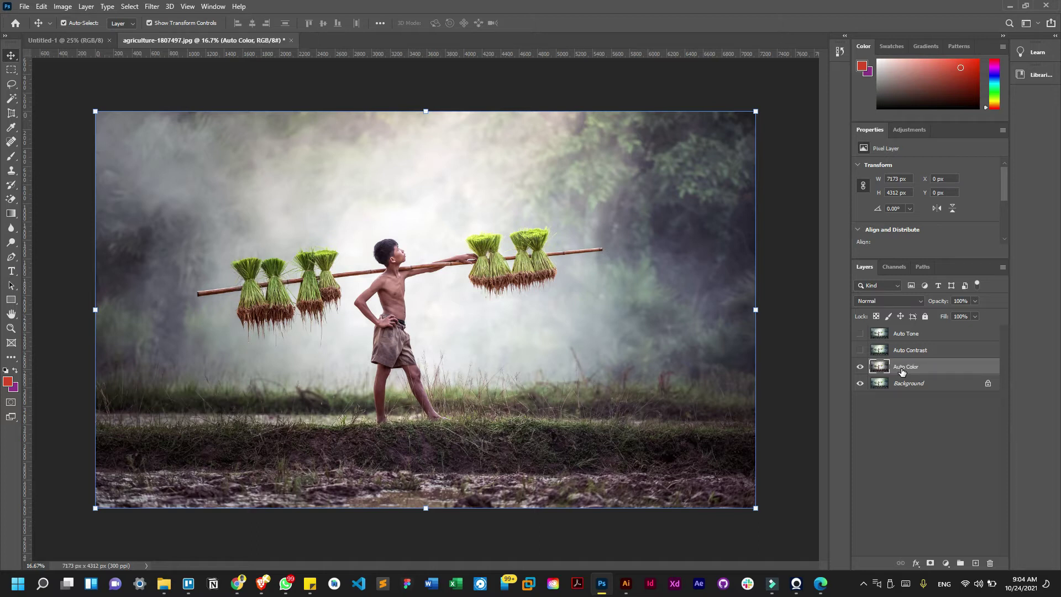
left_click(859, 367)
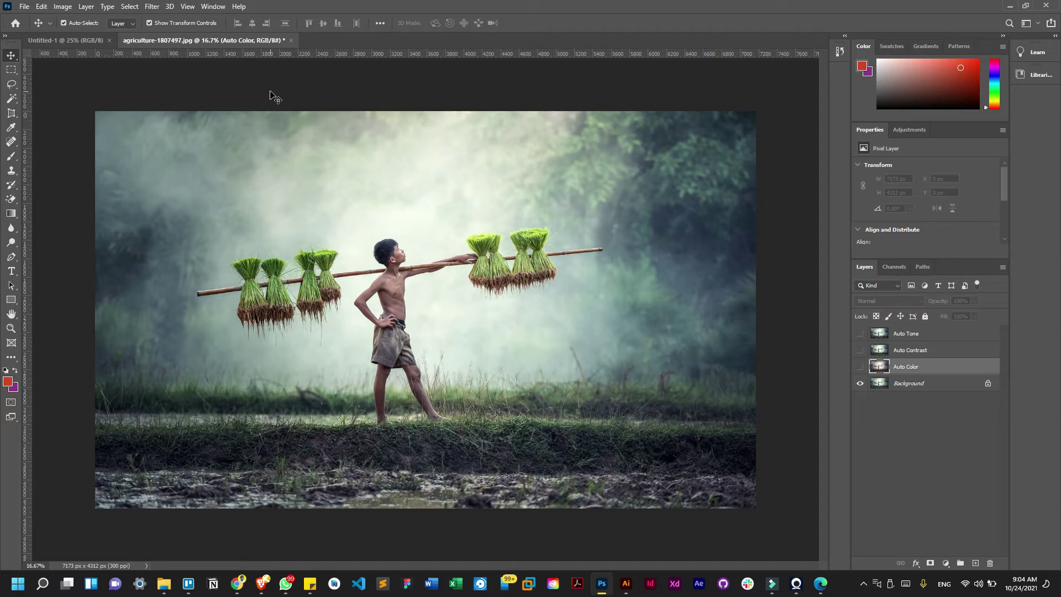
- Compare the Auto Color, Auto Contrast and Auto Tone layers with the original by showing and hiding each in turn
left_click(860, 367)
left_click(859, 367)
left_click(860, 352)
left_click(859, 350)
left_click(859, 335)
left_click(860, 334)
- Examine the available adjustment layer types and leave the adjustments list collapsed
left_click(907, 133)
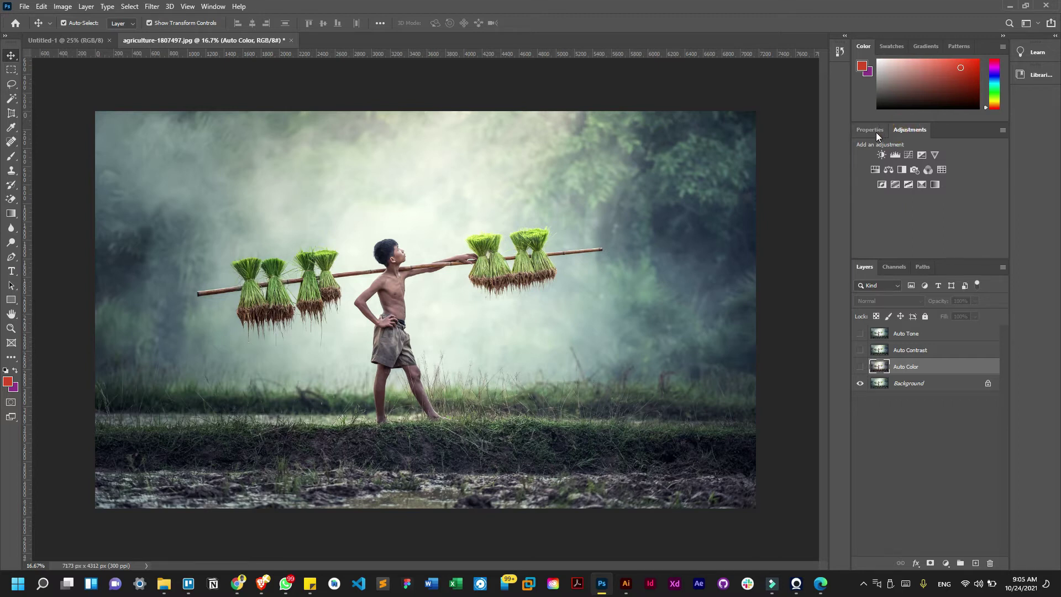
double_click(918, 134)
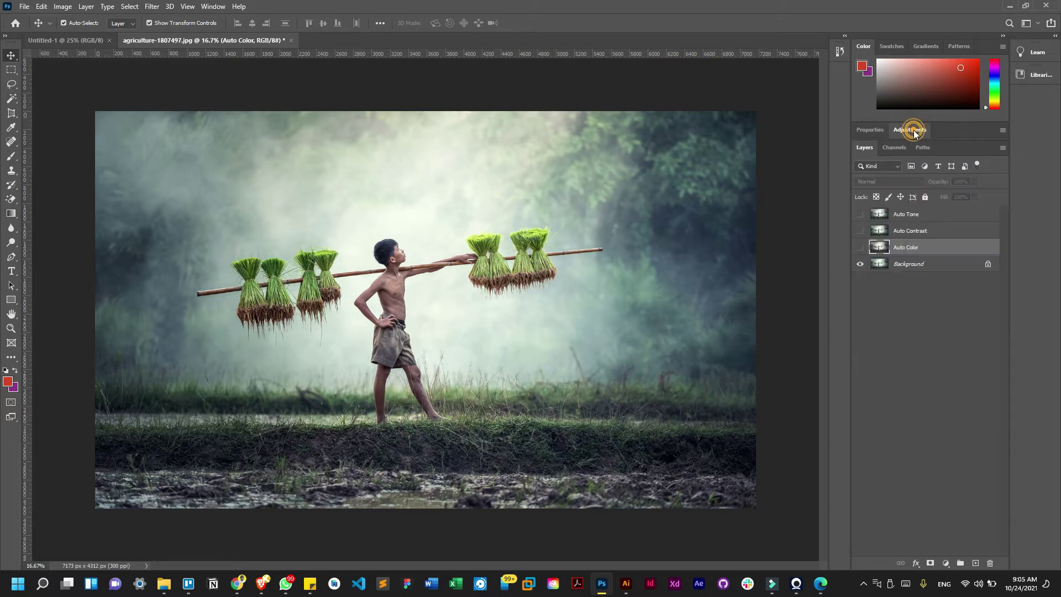
left_click(905, 132)
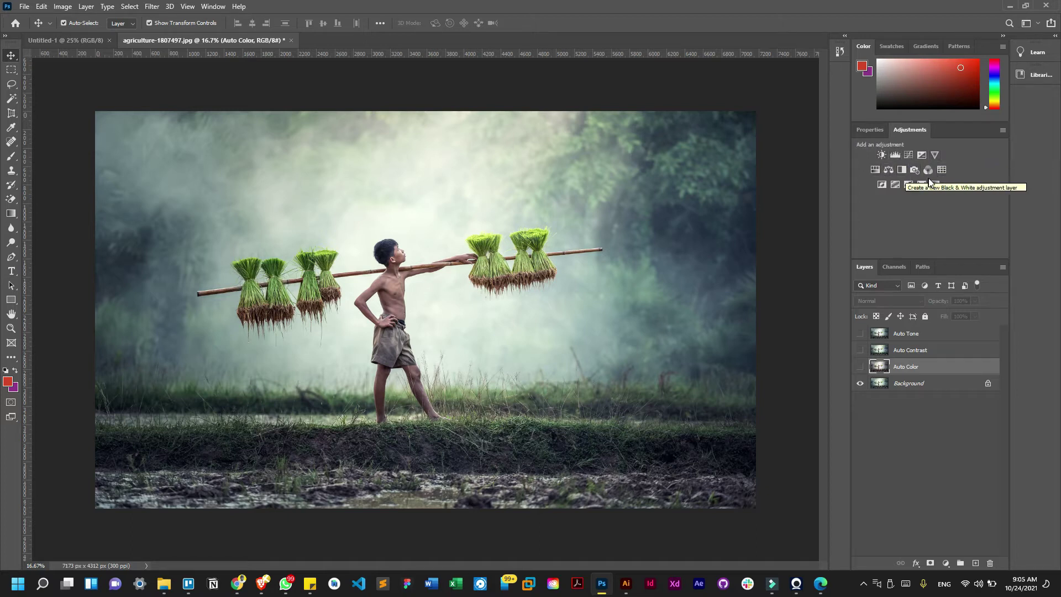
left_click(913, 128)
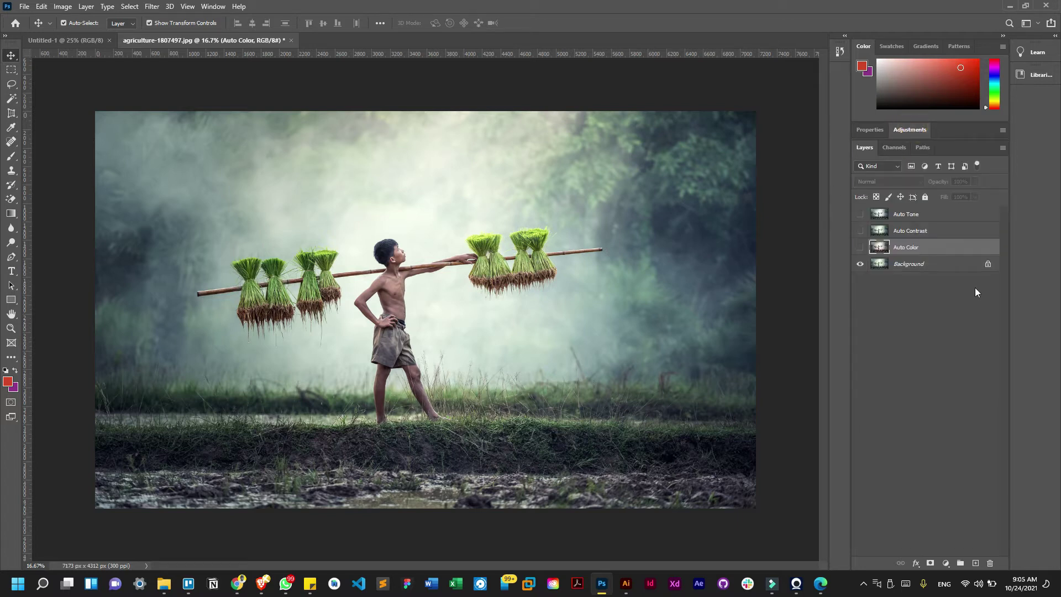
- Start Save As for the agriculture image, examine the file name and available file formats, and close the dialog without saving
left_click(25, 8)
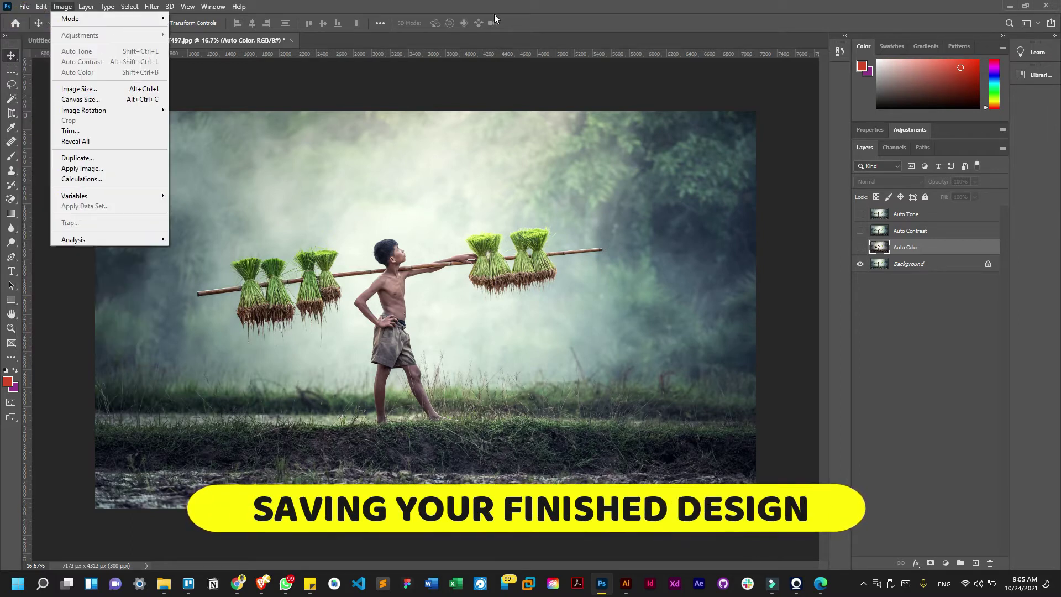
left_click(519, 16)
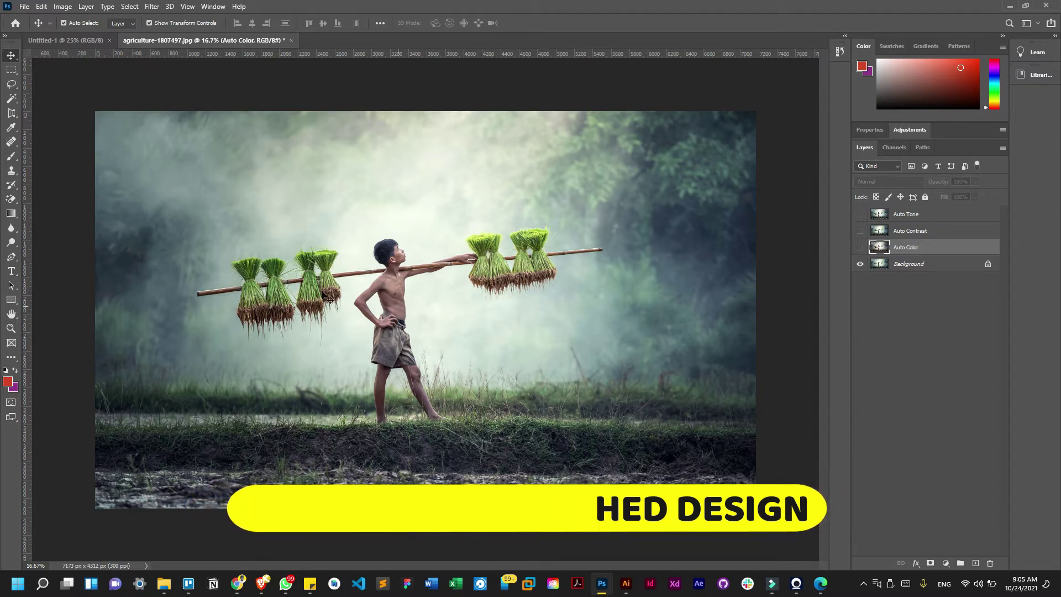
left_click(24, 7)
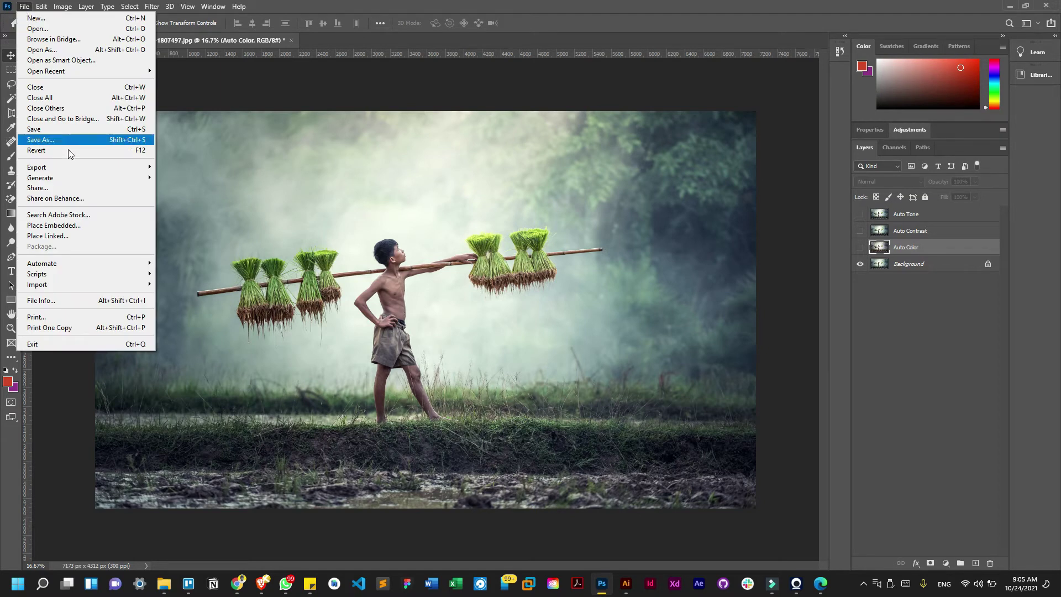
left_click(54, 140)
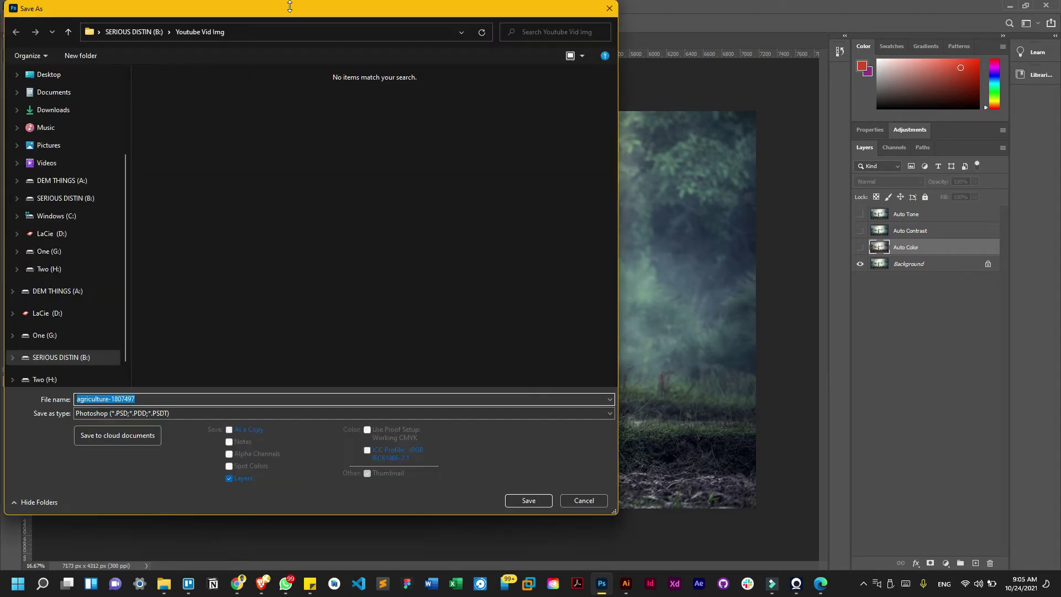
left_click_drag(281, 10, 452, 30)
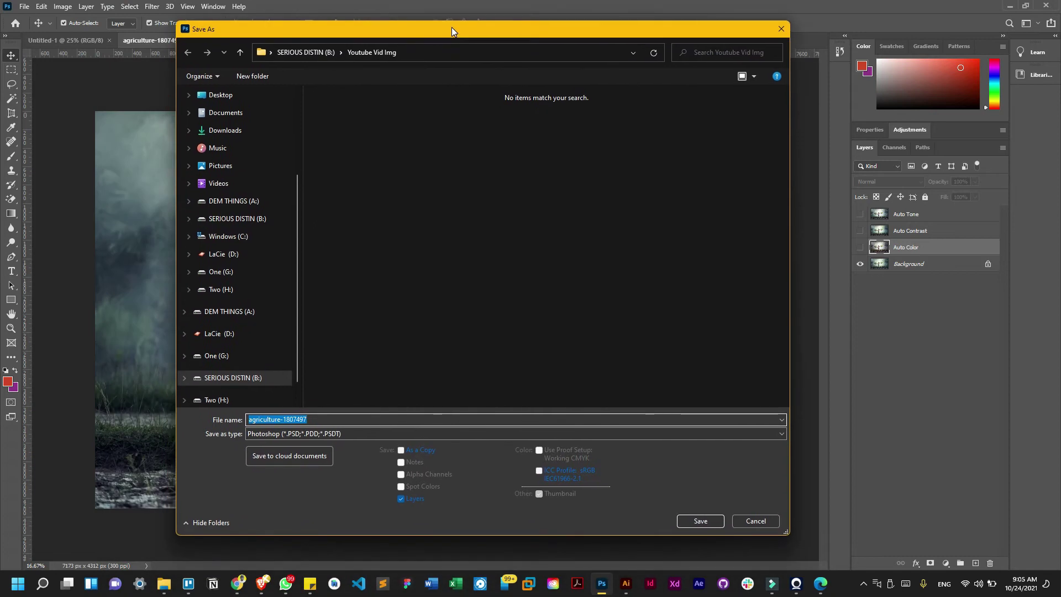
left_click(308, 433)
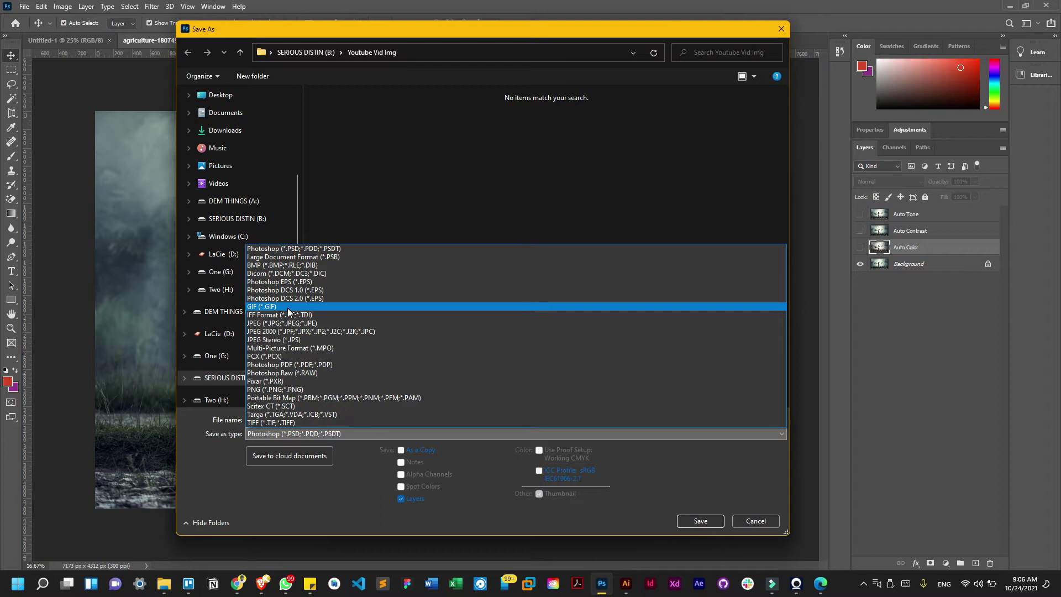
left_click(407, 187)
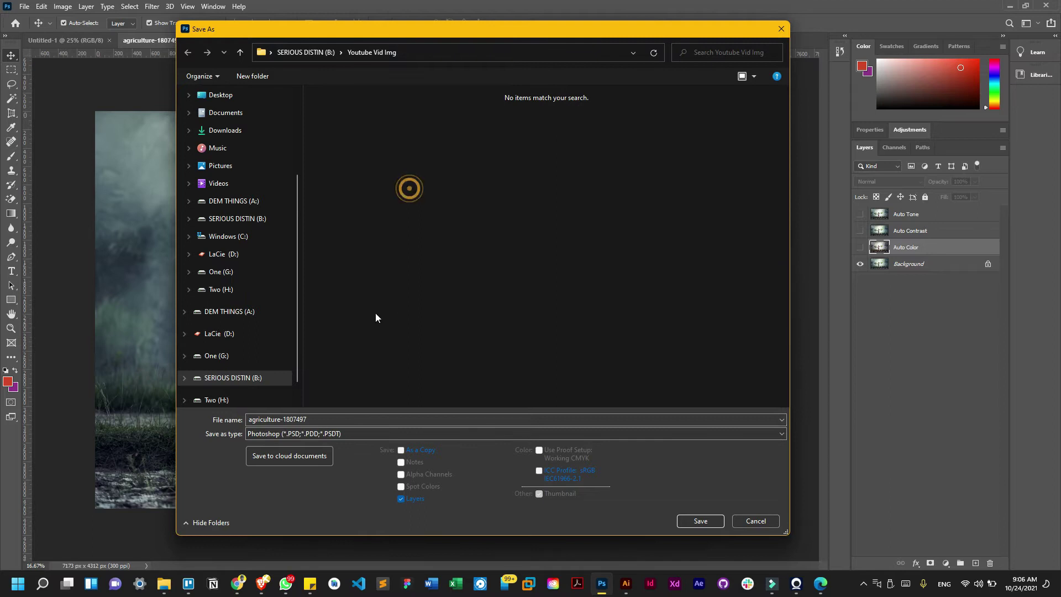
left_click(349, 419)
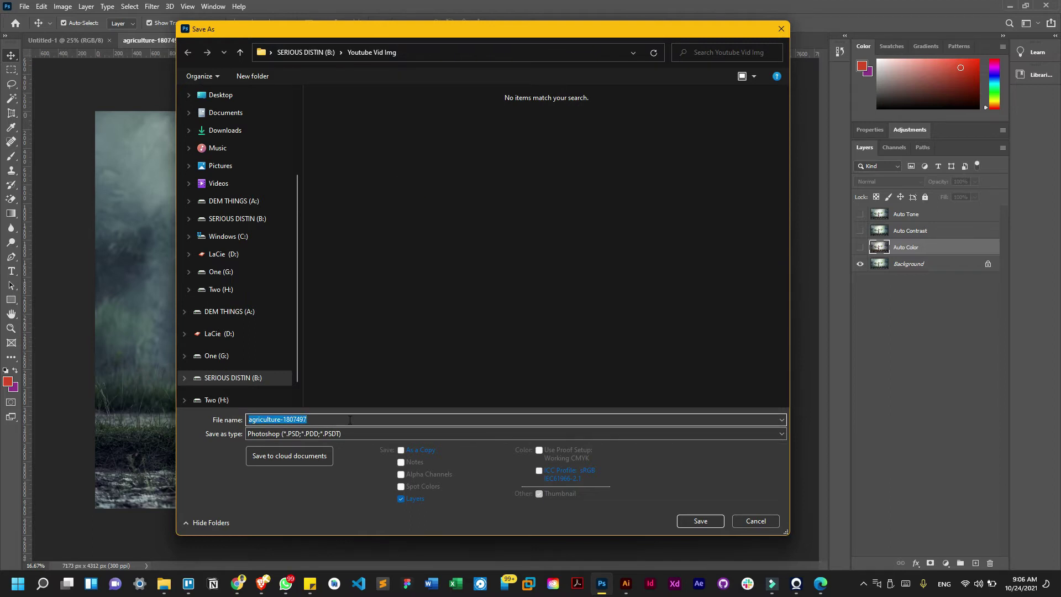
left_click(786, 29)
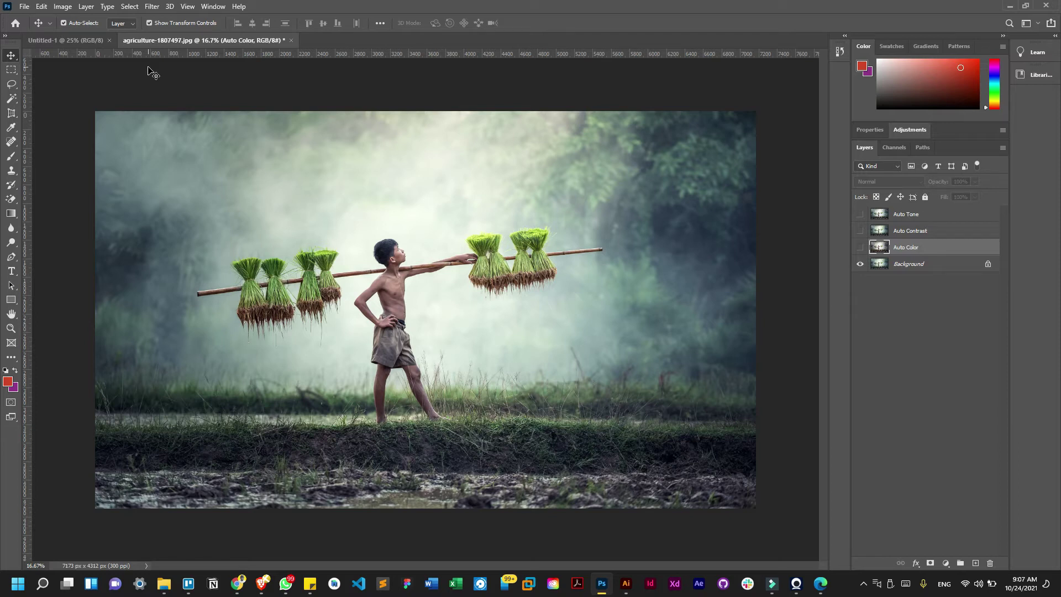
- Delete the Auto Tone, Auto Contrast and Auto Color layers together, and close the Untitled-1 document
left_click(925, 213)
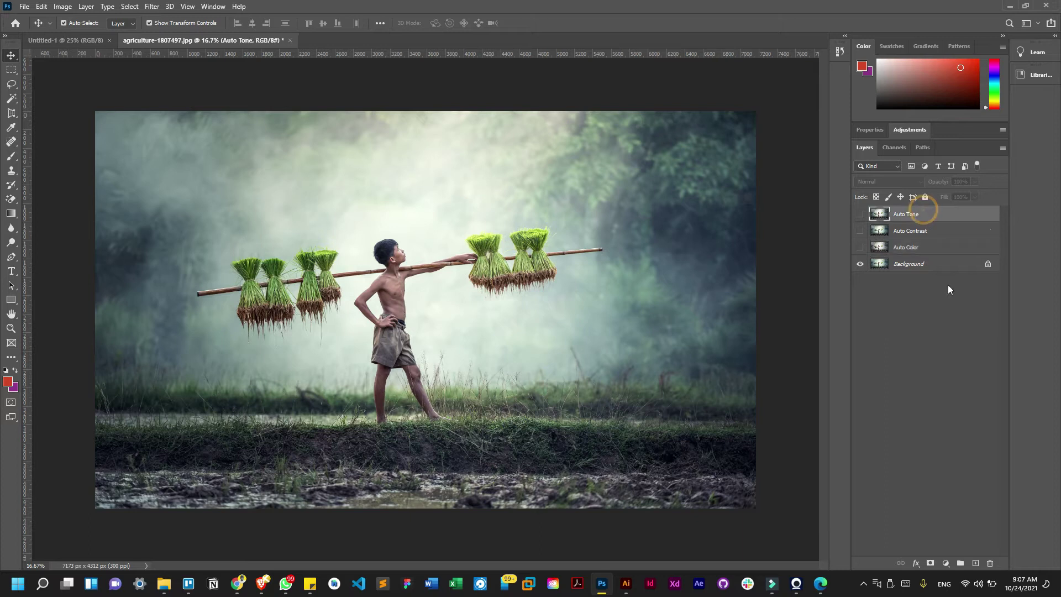
left_click(928, 247, "shift")
key("Delete")
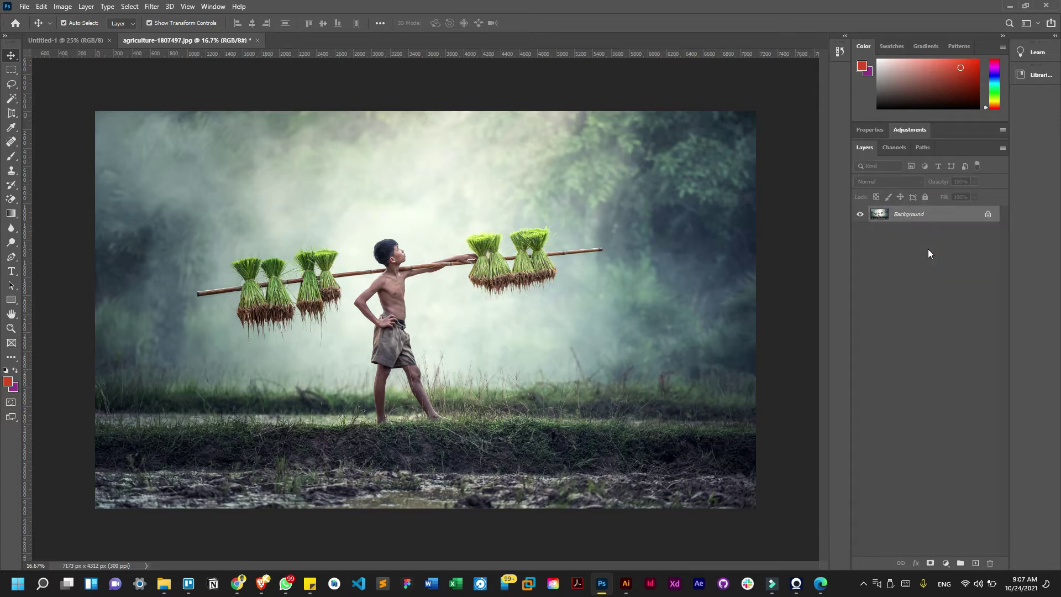
left_click(109, 40)
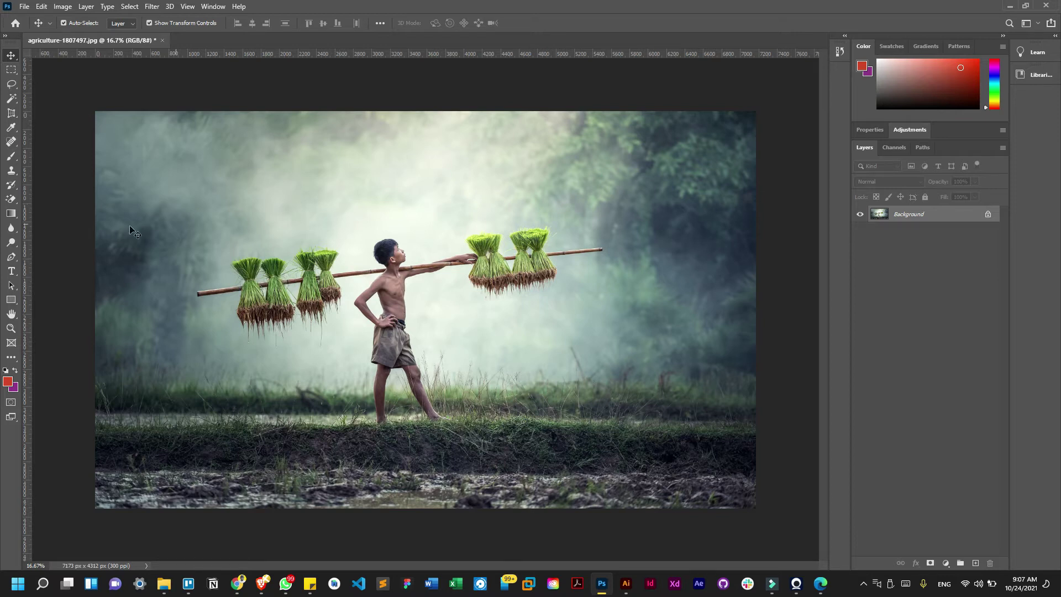
- Convert the Background to a normal layer, try moving the photo on the canvas, and undo these changes
left_click_drag(541, 221, 630, 210)
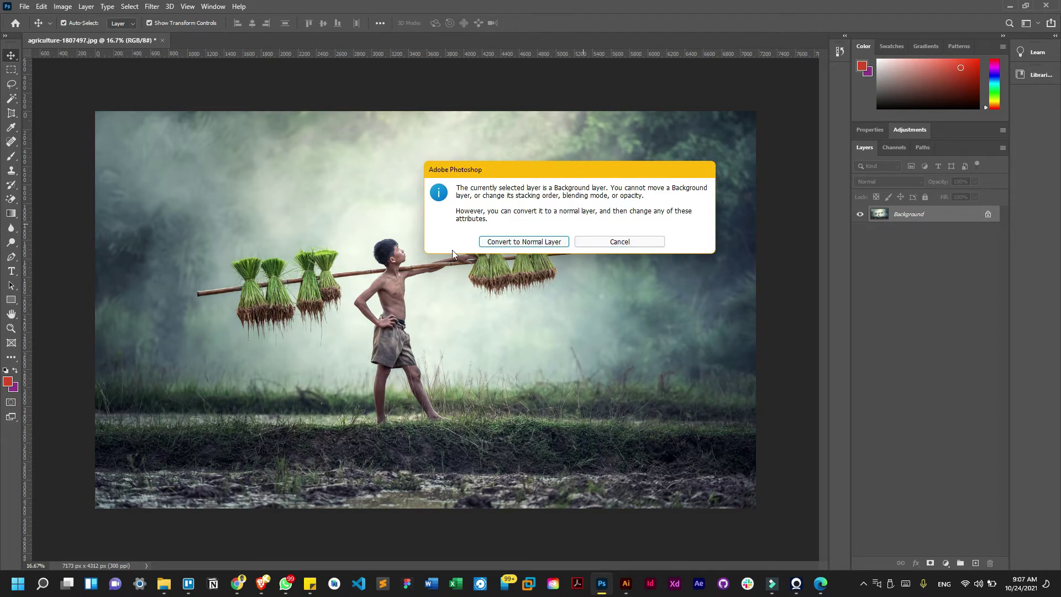
left_click(526, 242)
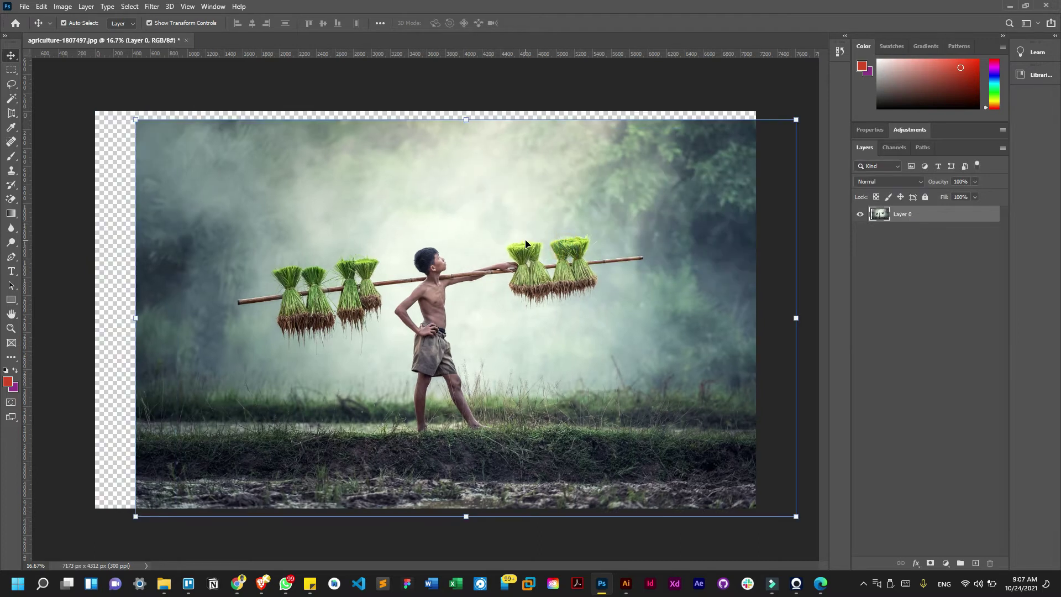
left_click_drag(562, 264, 535, 272)
key("ctrl+z")
key("ctrl+z")
key("ctrl+z")
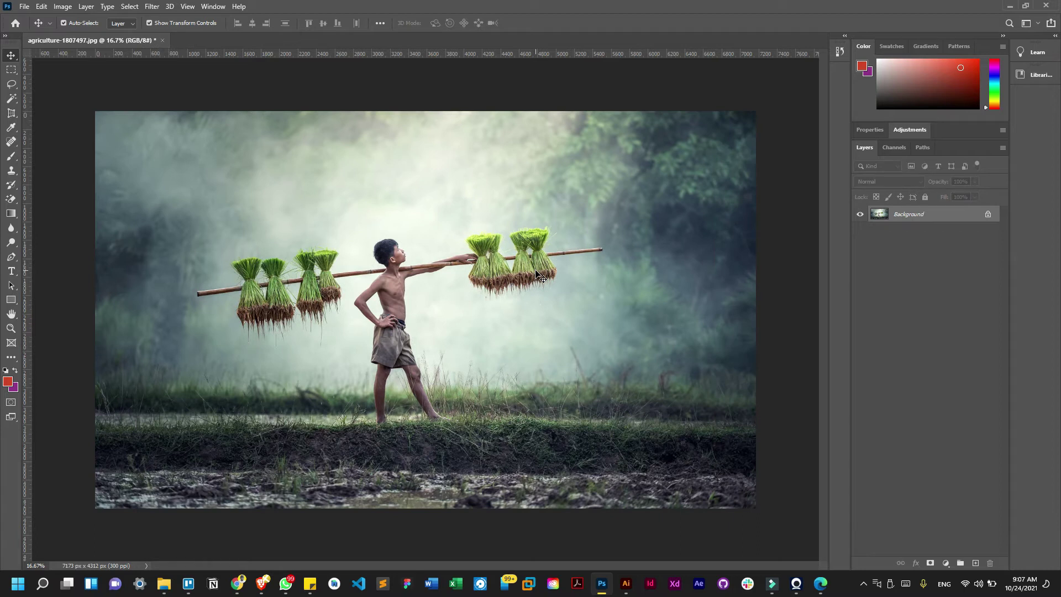
- Draw an artboard of about 5010 × 3470 px around the boy and the seedlings with the Artboard tool
left_click(9, 362)
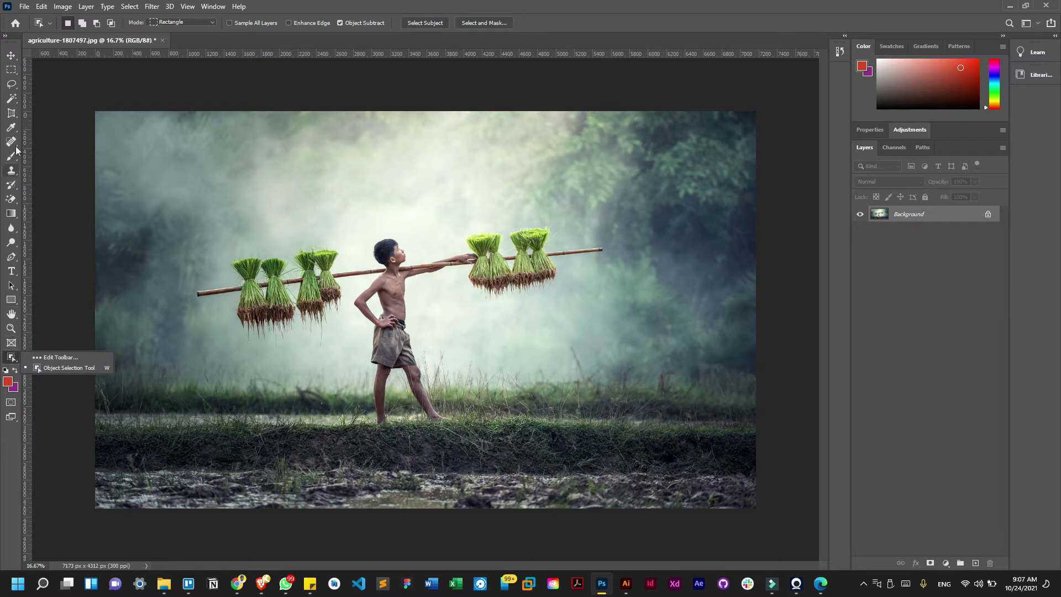
left_click(11, 55)
right_click(11, 55)
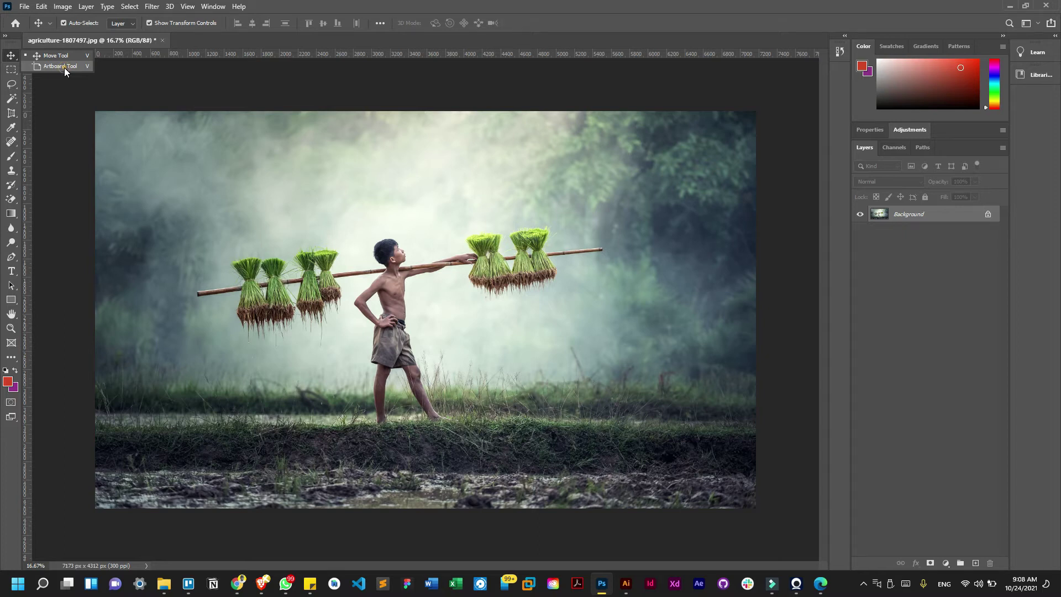
left_click(65, 67)
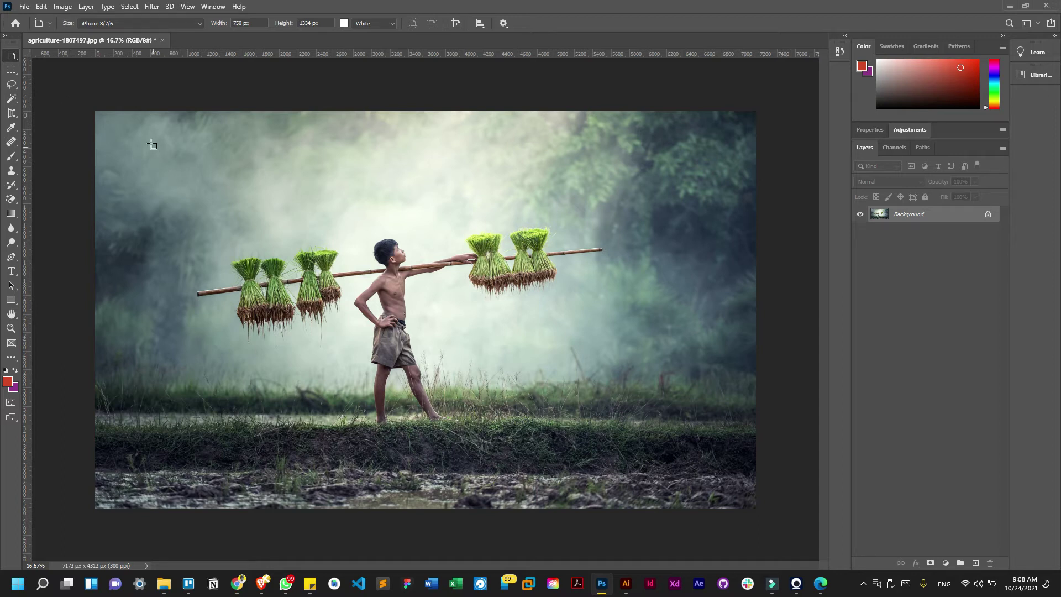
left_click_drag(157, 142, 620, 464)
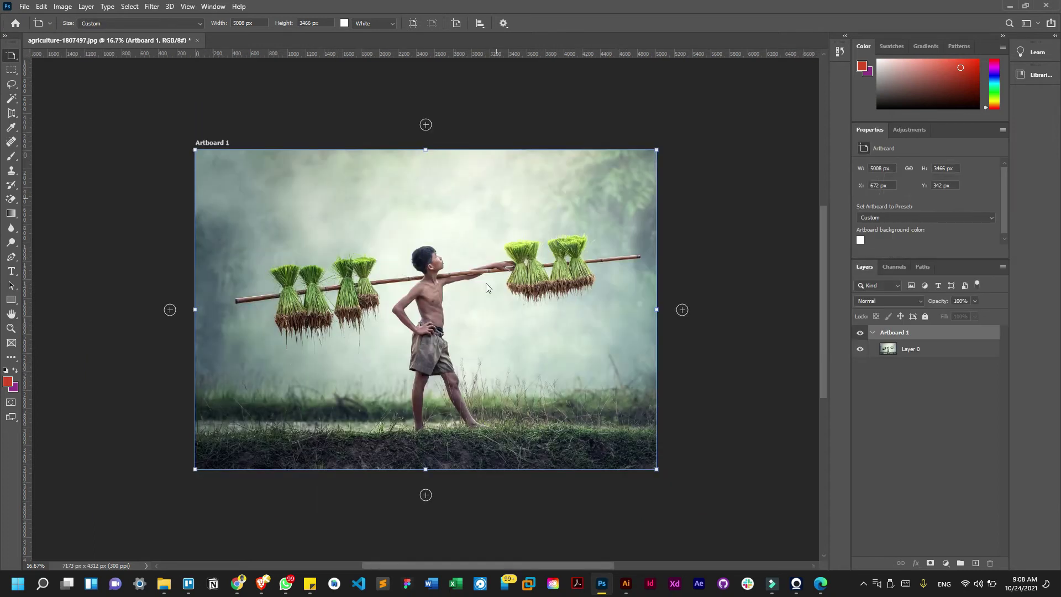
- Add a second artboard of the same size to the right of the photo artboard and a third below the second
left_click(681, 310)
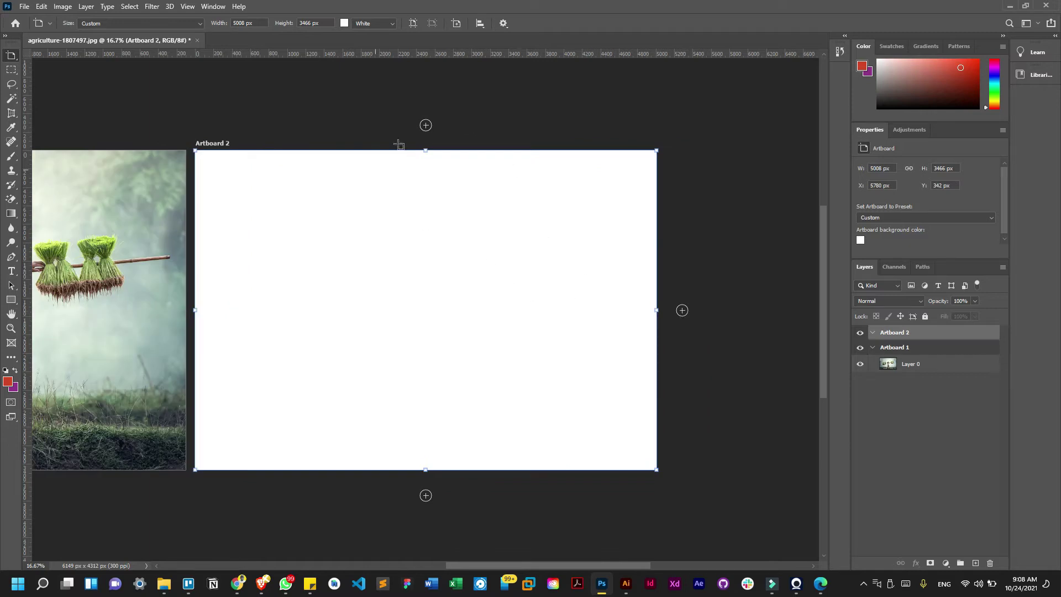
left_click(425, 495)
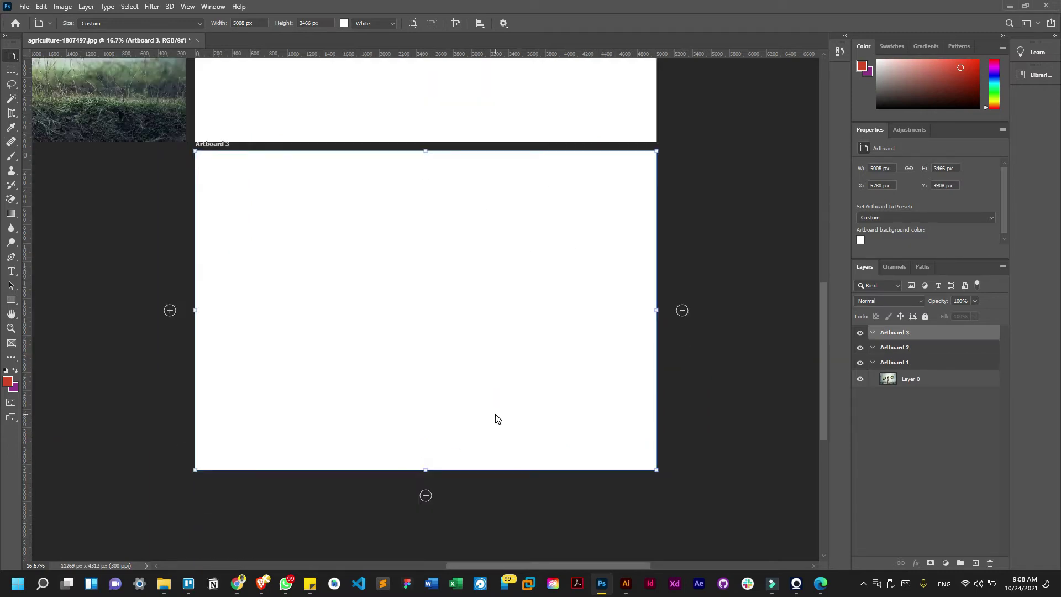
key("ctrl+minus")
key("ctrl+minus")
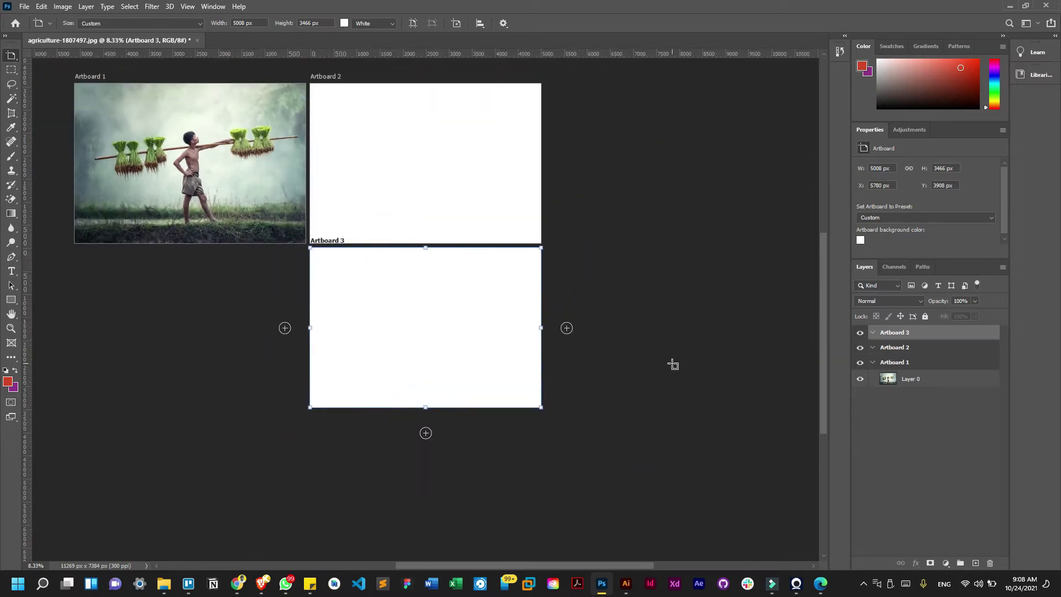
key("ctrl+minus")
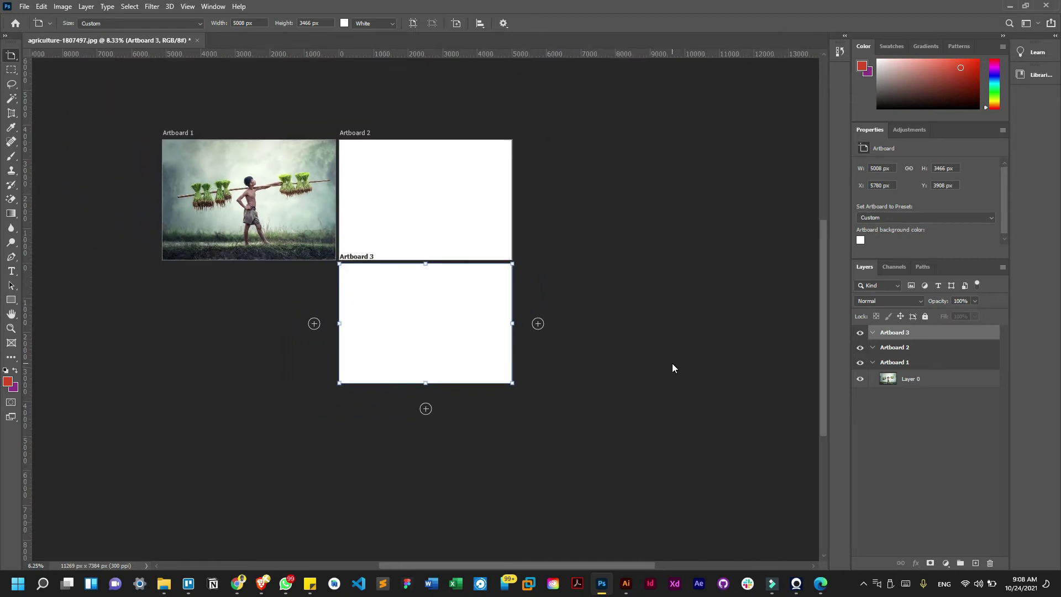
scroll(672, 363, "up", 1)
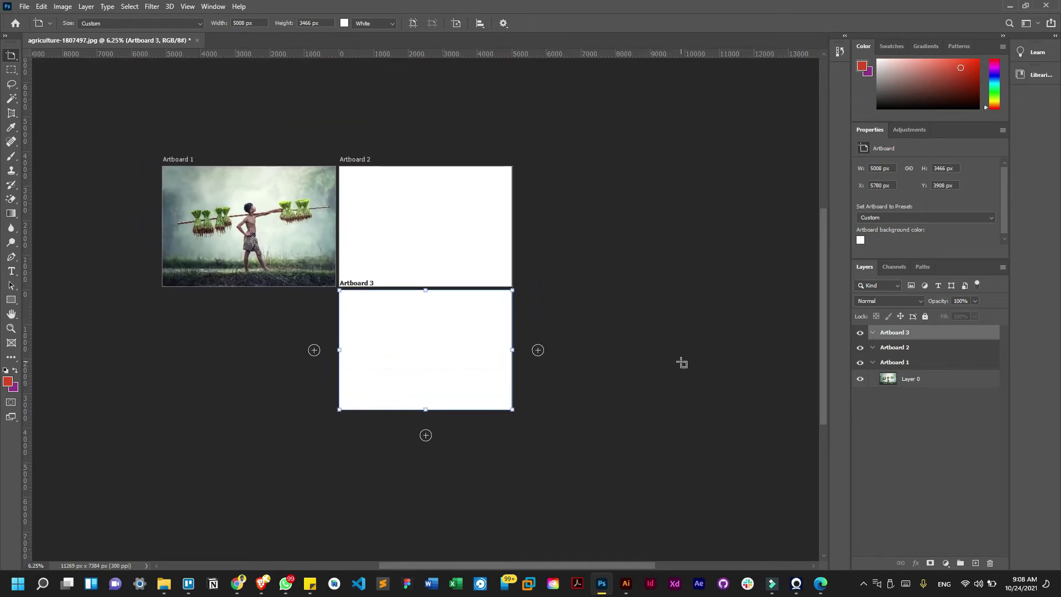
- Examine the three-artboard arrangement and select Artboard 1, Artboard 2 and Artboard 3 in turn as layers
key("ctrl+minus")
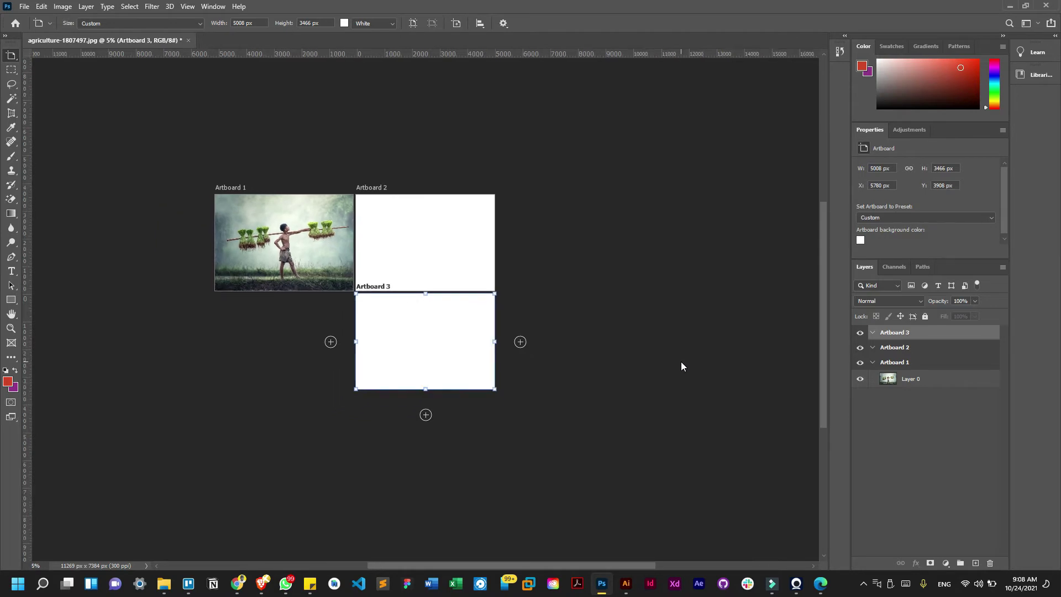
left_click_drag(612, 567, 575, 564)
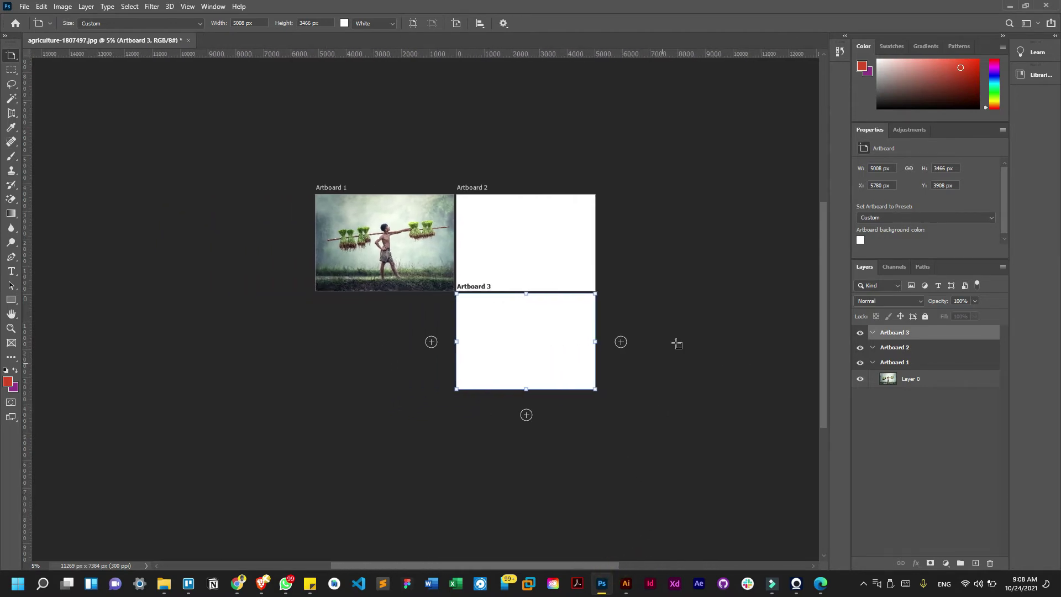
scroll(677, 344, "up", 1)
key("ctrl+plus")
key("ctrl+plus")
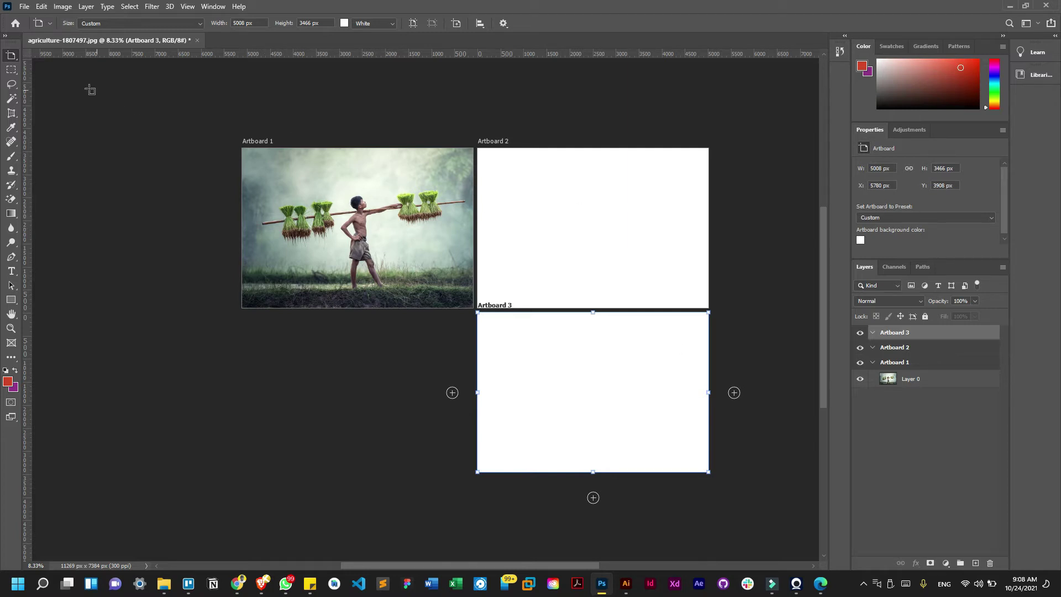
left_click(906, 363)
left_click(909, 347)
left_click(904, 333)
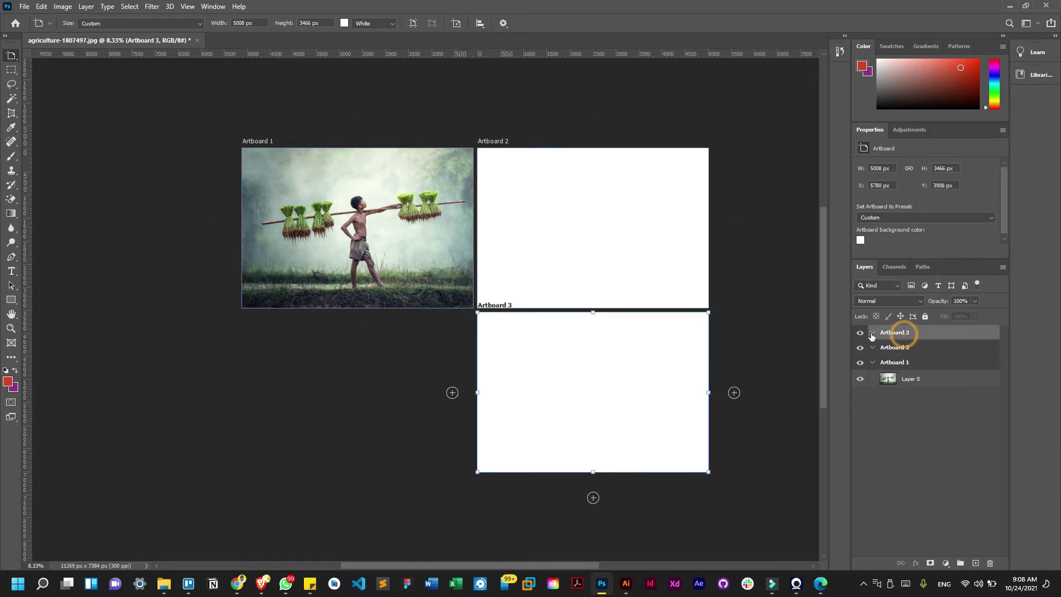
- Toggle the visibility of Artboard 3 and Layer 0 off and on, and select Layer 0 and Artboard 2 in turn
left_click(859, 332)
left_click(859, 332)
left_click(859, 378)
left_click(859, 379)
left_click(910, 378)
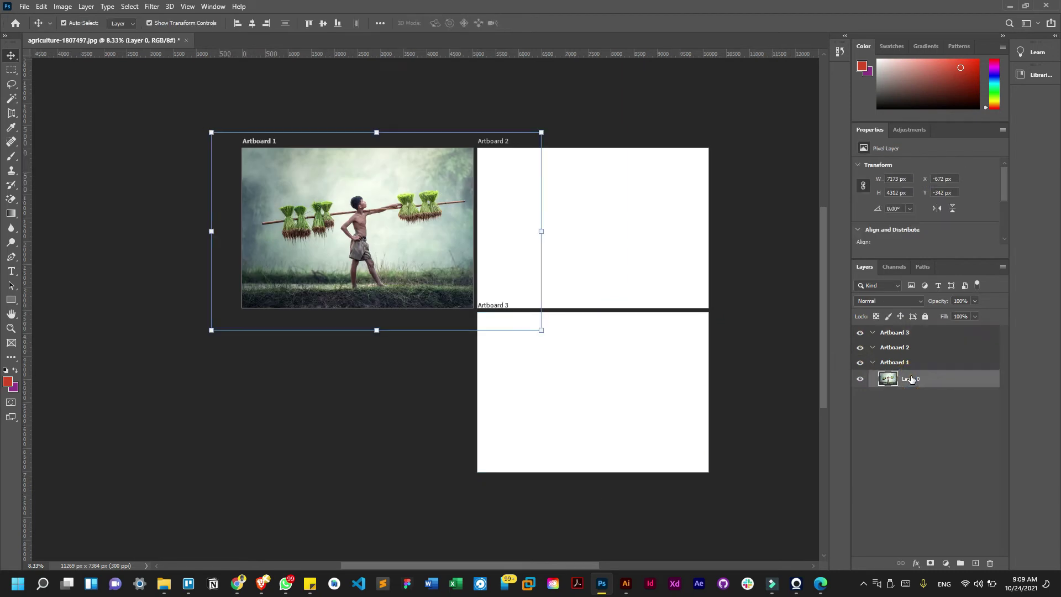
left_click(915, 347)
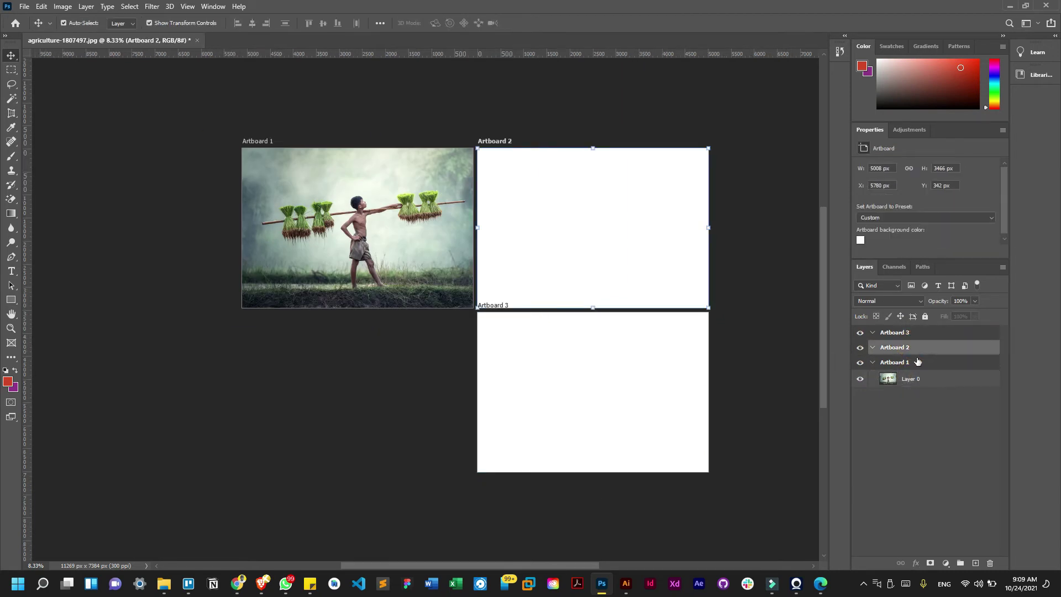
- Delete Artboard 3 and Artboard 2 from the agriculture document
left_click(902, 333)
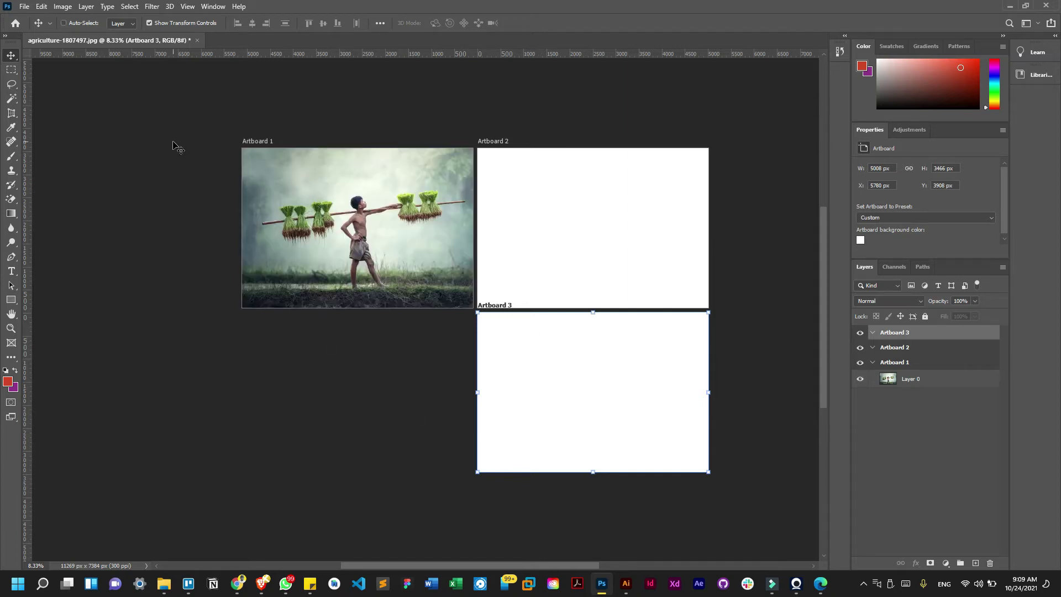
key("Delete")
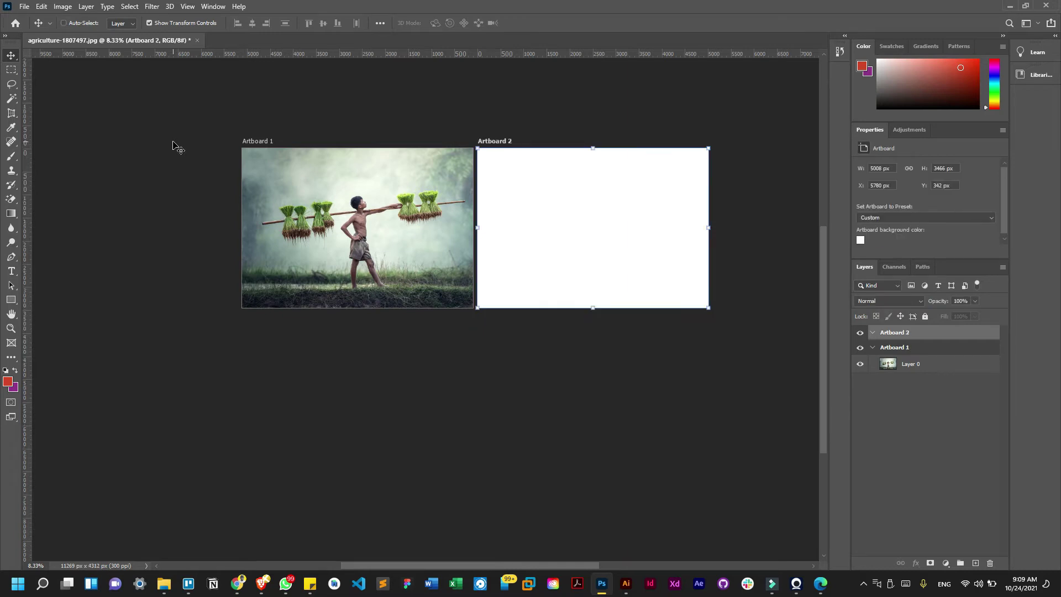
key("Delete")
- Undo the artboard deletions and all artboard creation back to the original photo with its locked Background layer
key("ctrl+z")
key("ctrl+z")
key("ctrl+z")
key("ctrl+z")
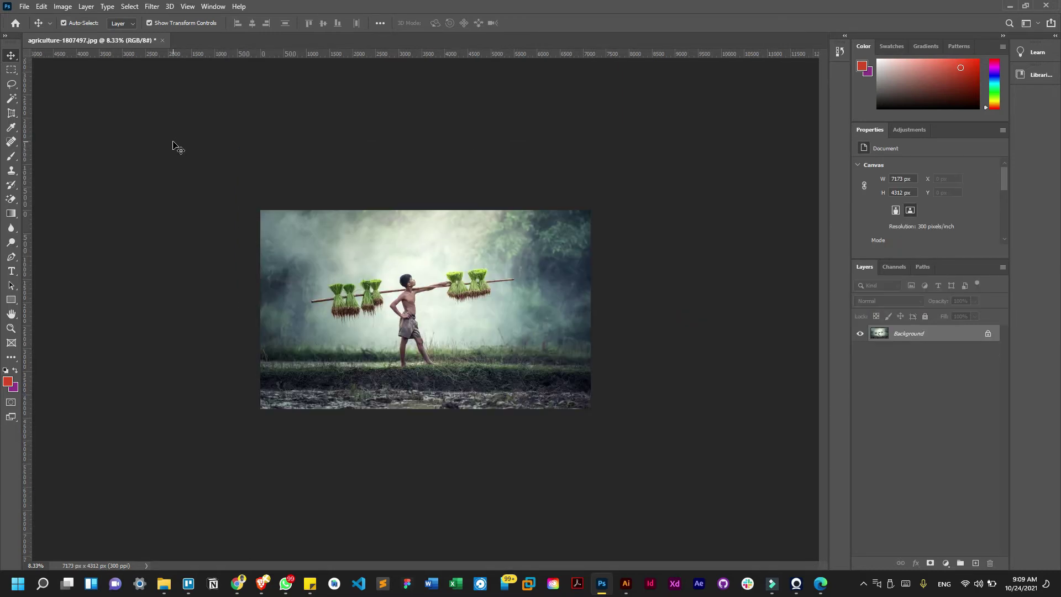
- Draw a rectangular marquee selection from the misty background to the boy's feet, draw it again, and deselect it
key("ctrl+plus")
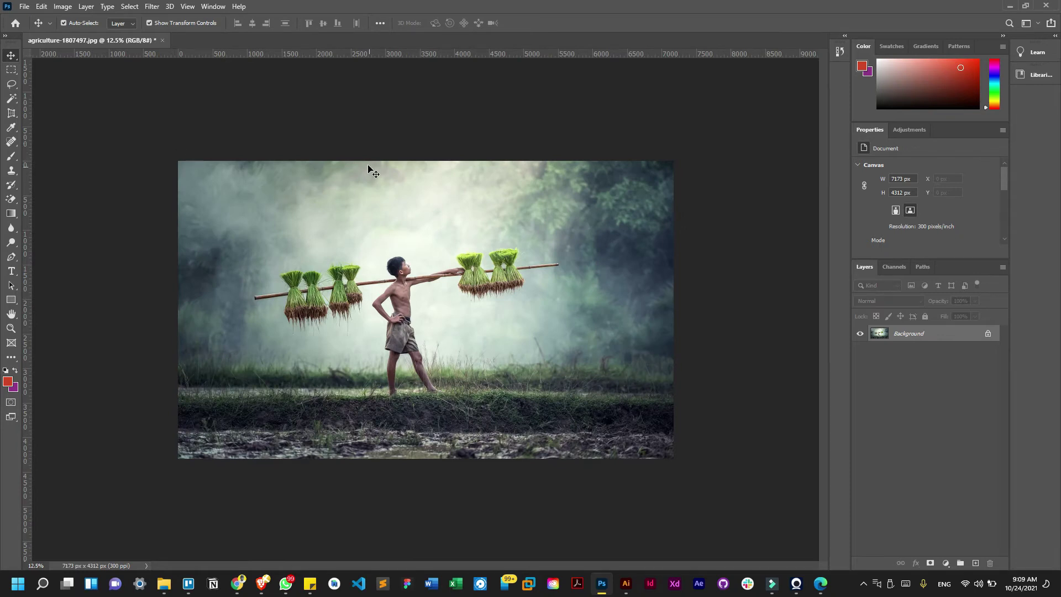
left_click(10, 69)
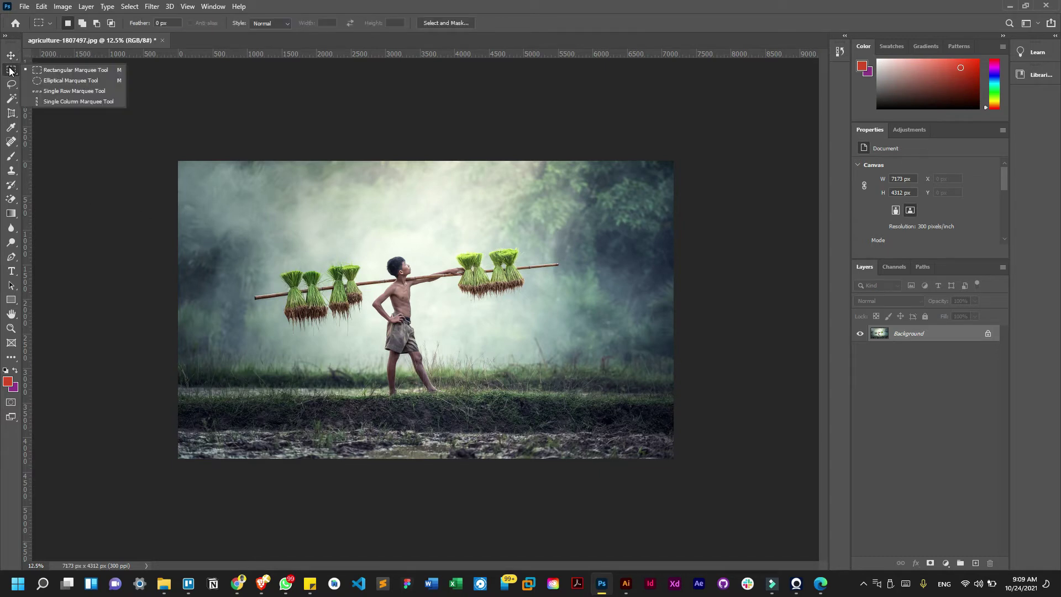
left_click(49, 71)
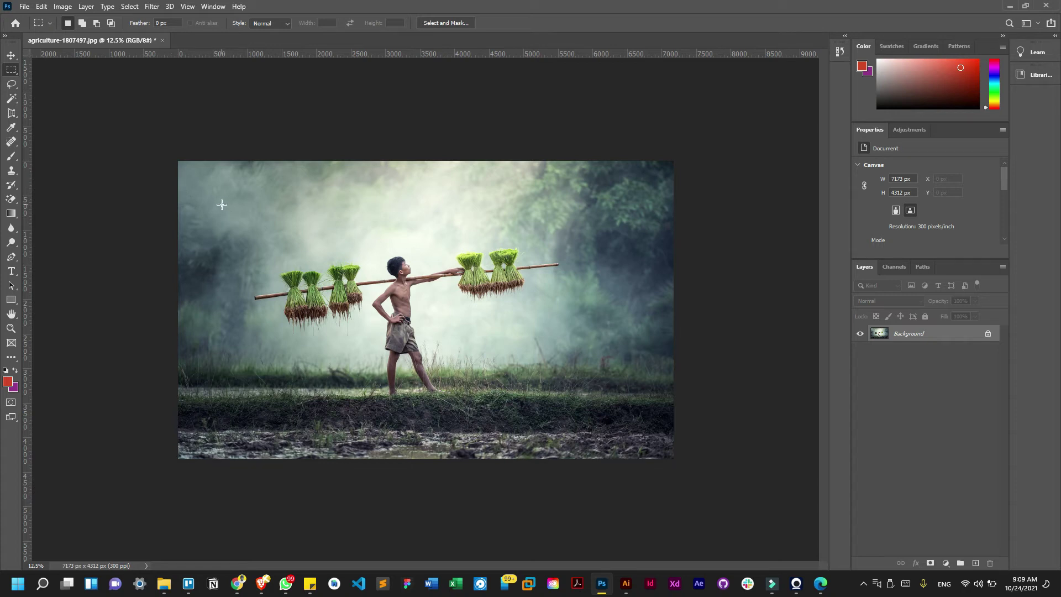
left_click_drag(242, 212, 429, 366)
left_click(431, 393)
left_click_drag(242, 211, 433, 394)
left_click(277, 287)
- Draw an elliptical marquee selection around the seedlings behind the boy and deselect it
right_click(11, 70)
left_click(49, 83)
left_click_drag(251, 222, 370, 315)
left_click(74, 161)
- Select a single pixel row across the upper part of the photo with the Single Row Marquee tool
right_click(11, 70)
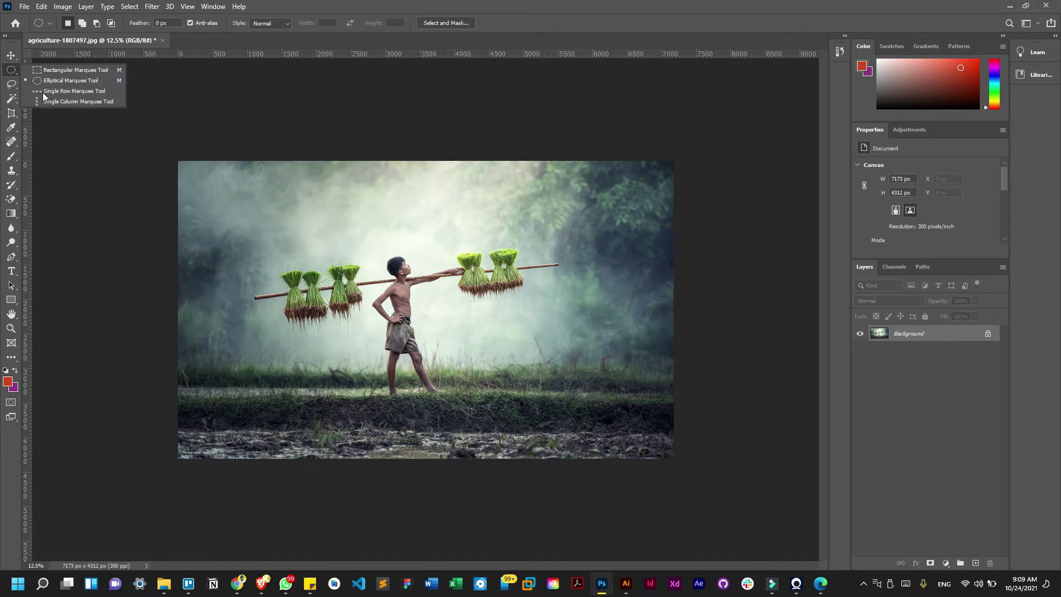
left_click(61, 90)
left_click(183, 207)
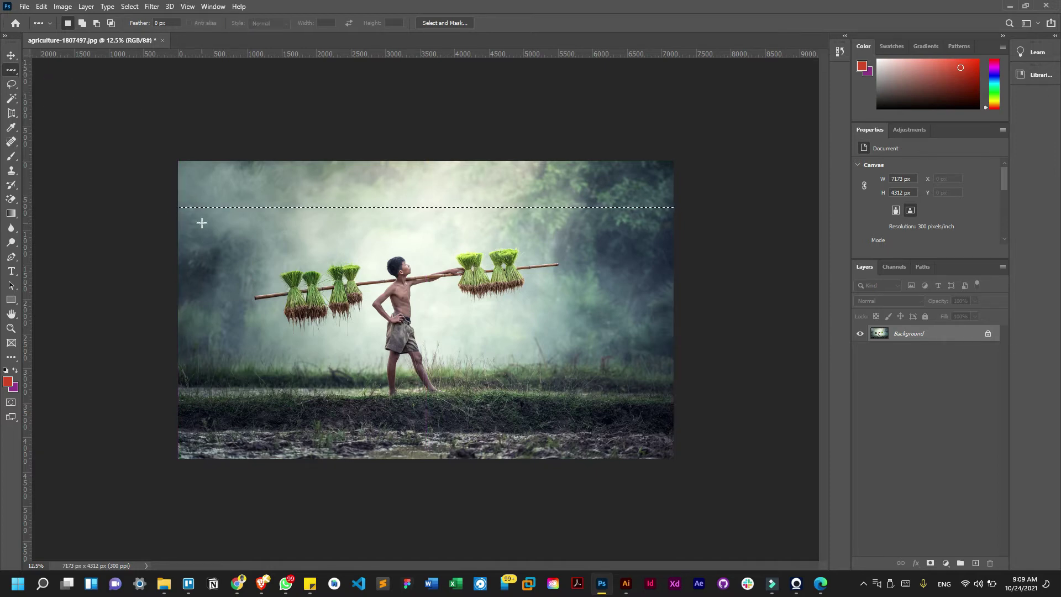
right_click(11, 70)
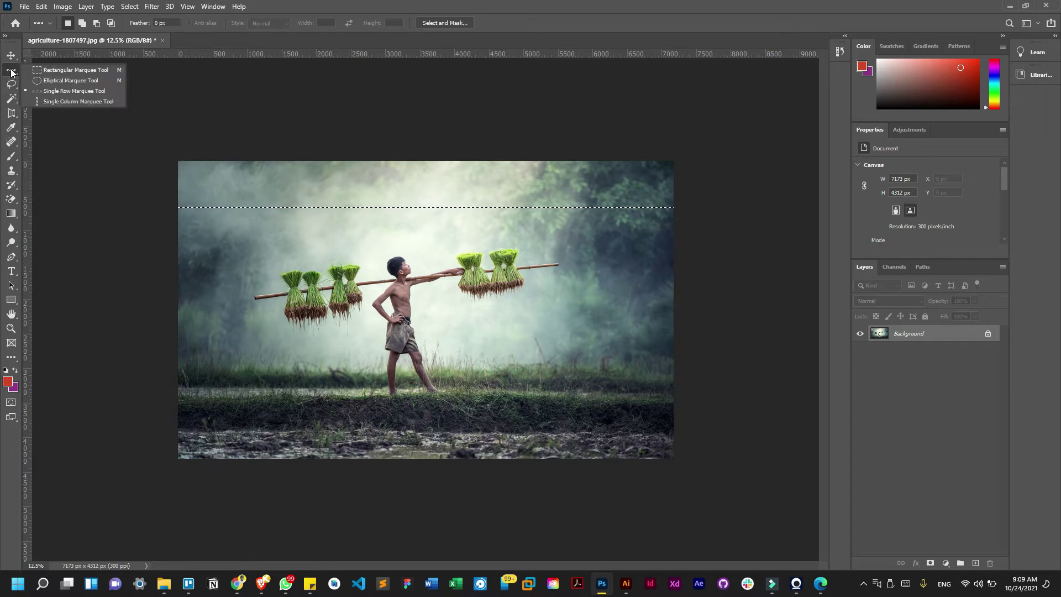
left_click(64, 91)
key("ctrl+plus")
key("ctrl+plus")
scroll(640, 259, "up", 3)
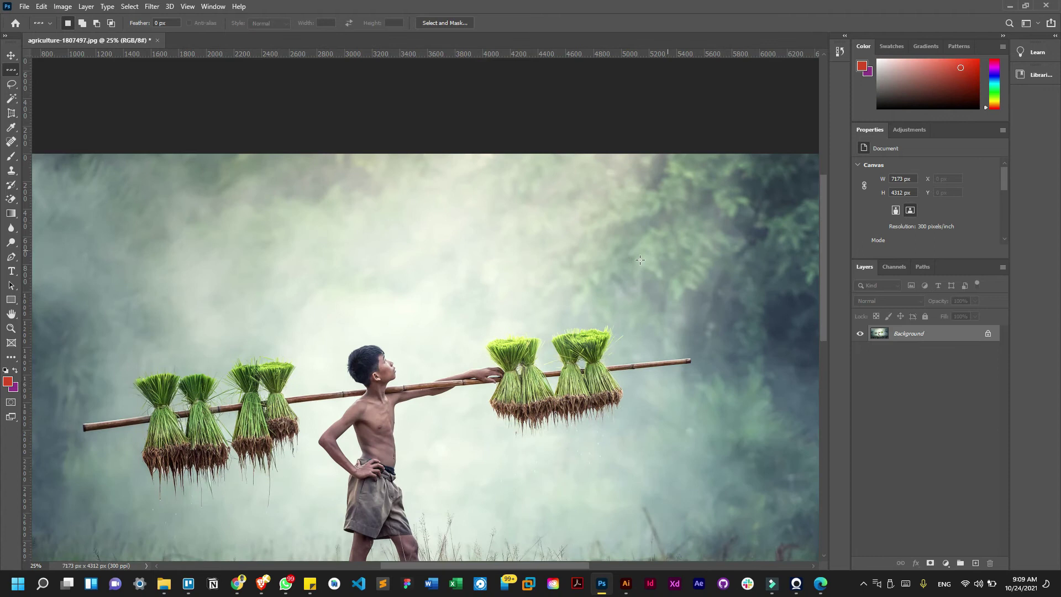
scroll(423, 308, "down", 2)
left_click(442, 192)
- Examine the thickness of the single-row selection at 6400% magnification
key("ctrl+minus")
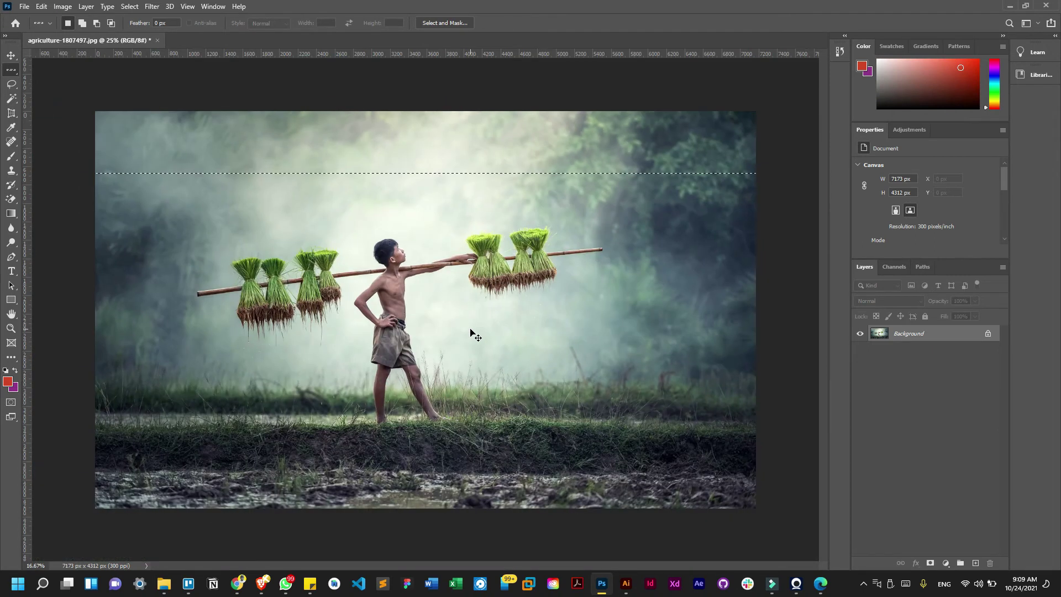
key("ctrl+plus")
key("ctrl+plus")
key("ctrl+plus")
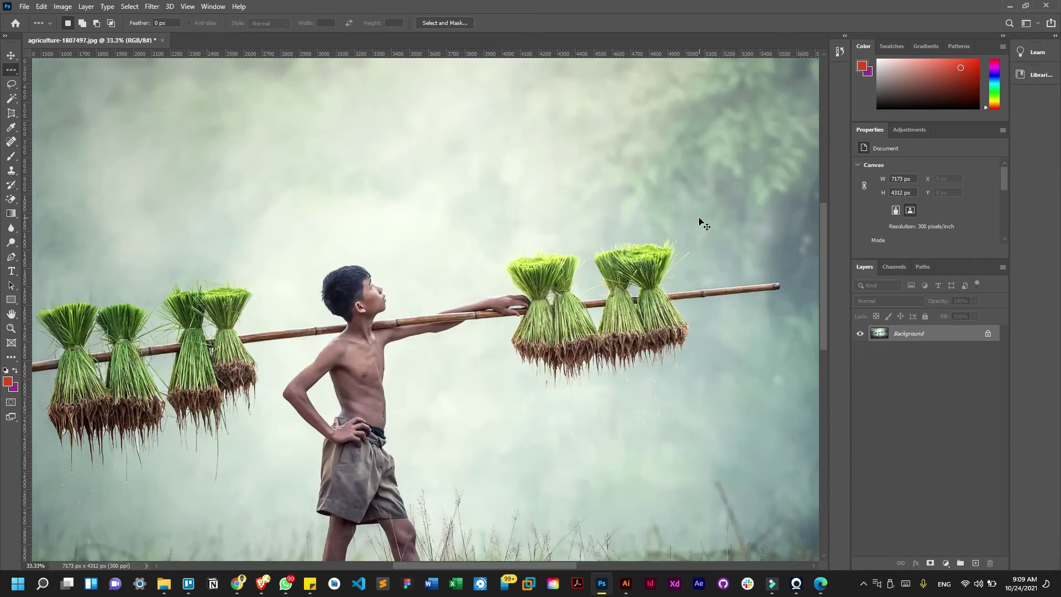
scroll(699, 224, "up", 5)
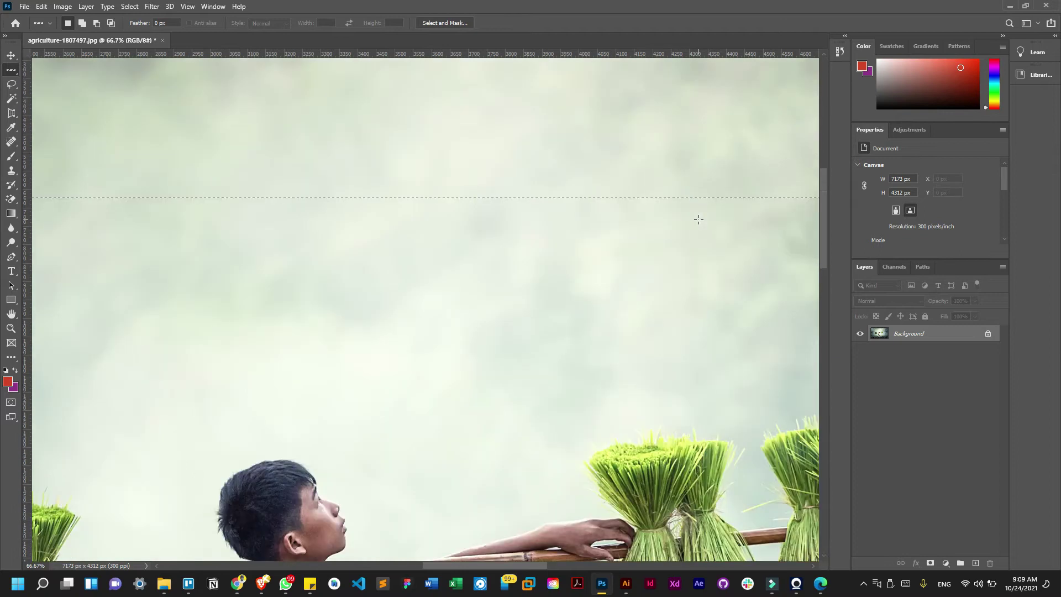
key("ctrl+plus")
key("ctrl+plus")
key("ctrl+plus")
key("ctrl+plus")
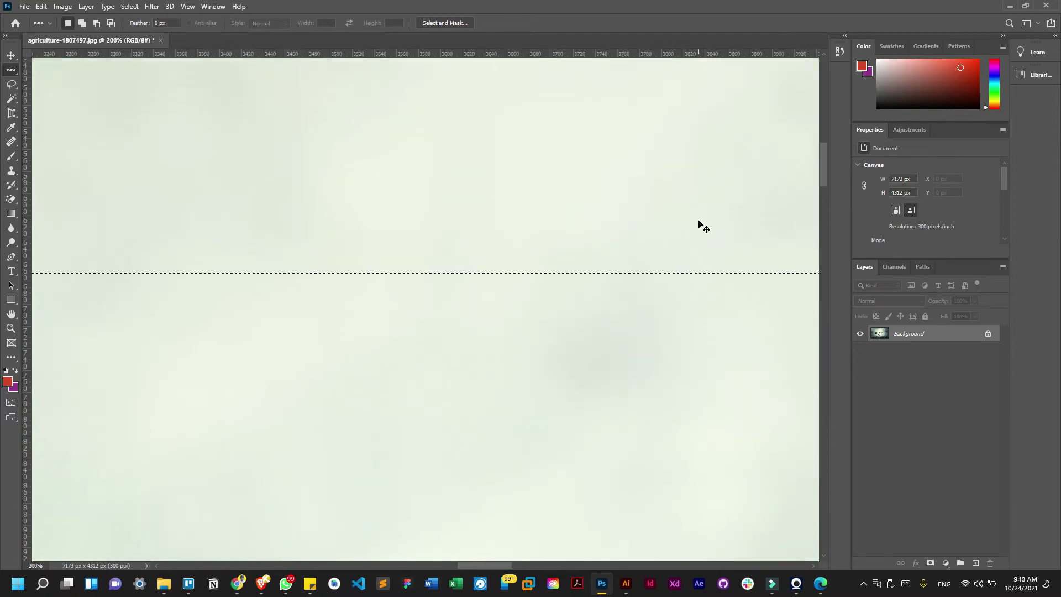
key("ctrl+plus")
key("ctrl+plus")
key("ctrl+plus")
key("ctrl+plus")
key("ctrl+plus")
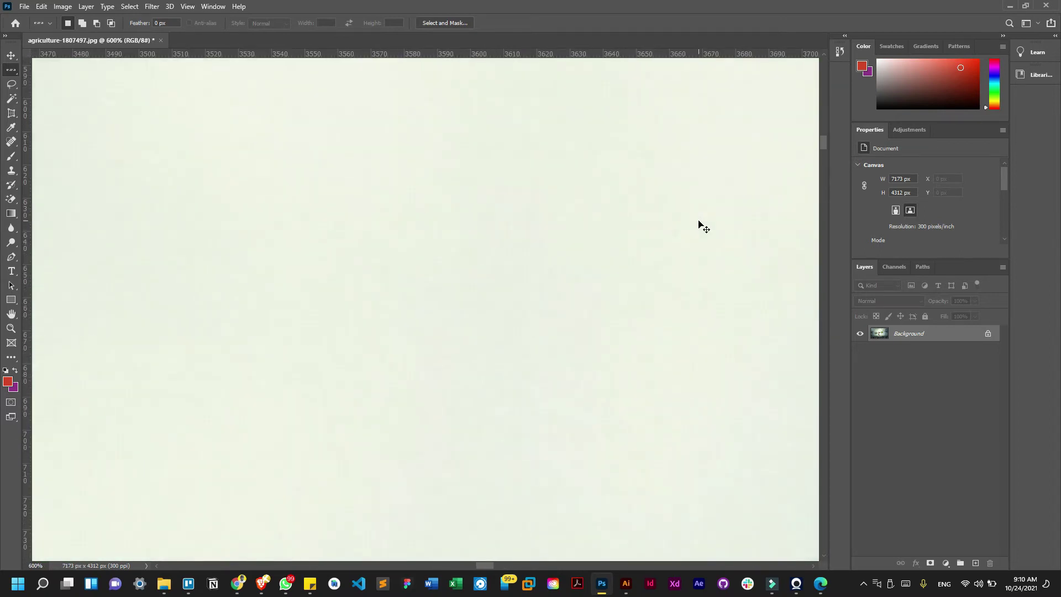
key("ctrl+plus")
key("ctrl+plus")
scroll(717, 325, "down", 2)
key("ctrl+plus")
key("ctrl+plus")
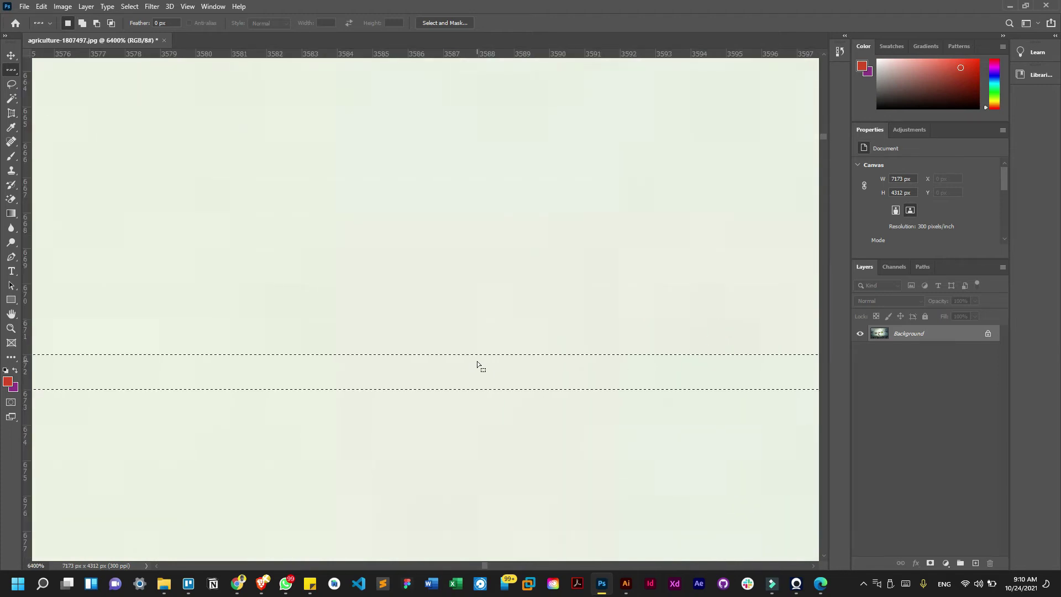
- Switch to the Rectangular Marquee tool and clear the single-row selection from the photo
key("ctrl+minus")
key("ctrl+minus")
key("ctrl+minus")
key("ctrl+minus")
key("ctrl+minus")
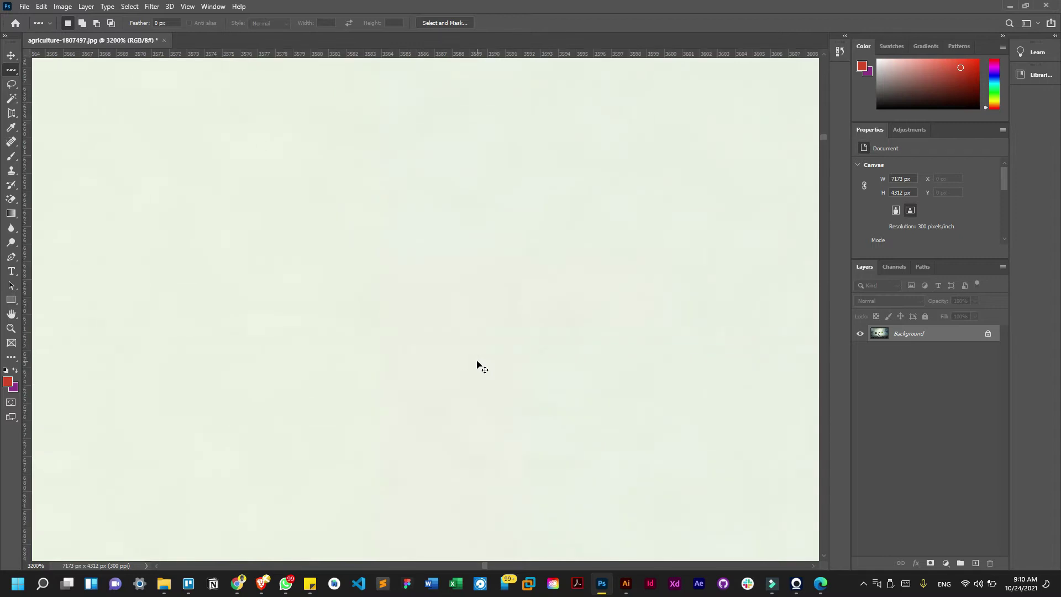
key("ctrl+minus")
key("ctrl+minus")
key("ctrl+minus")
key("ctrl+minus")
key("ctrl+minus")
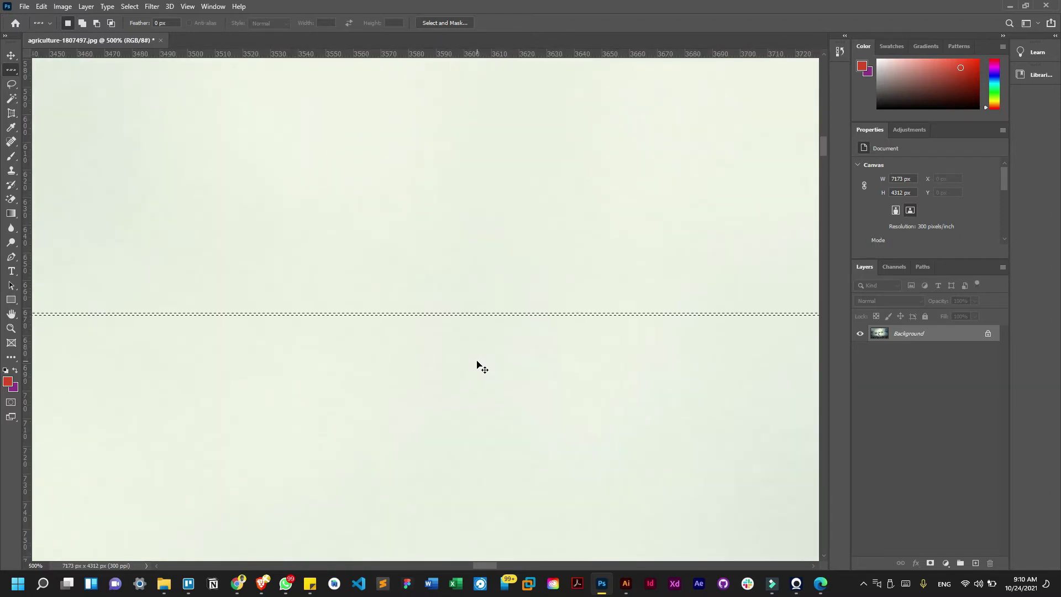
key("ctrl+minus")
key("ctrl+minus")
key("ctrl+minus")
key("ctrl+minus")
key("ctrl+minus")
key("ctrl+minus")
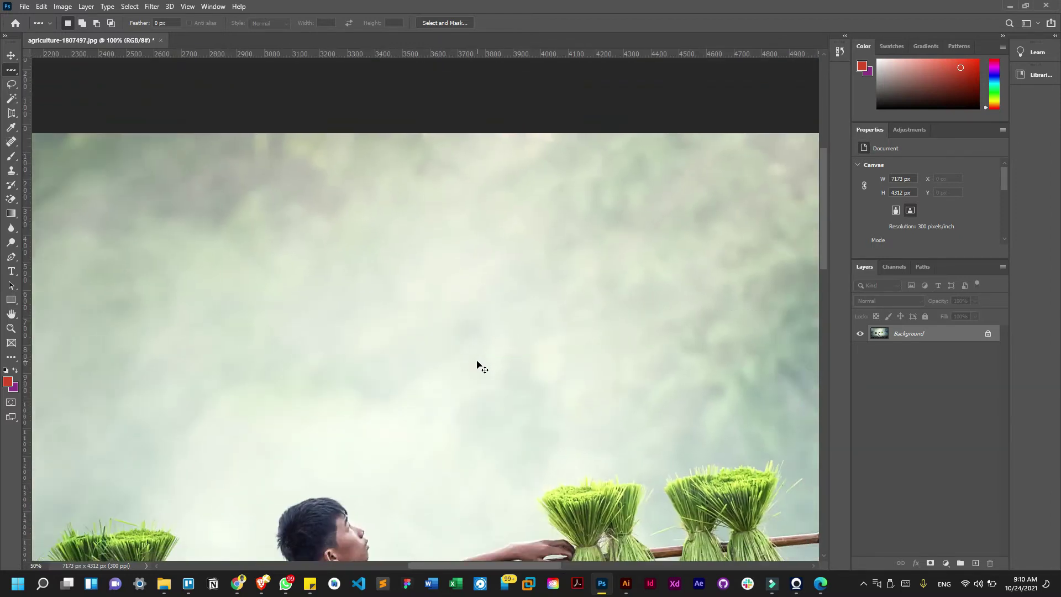
key("ctrl+minus")
key("ctrl+minus")
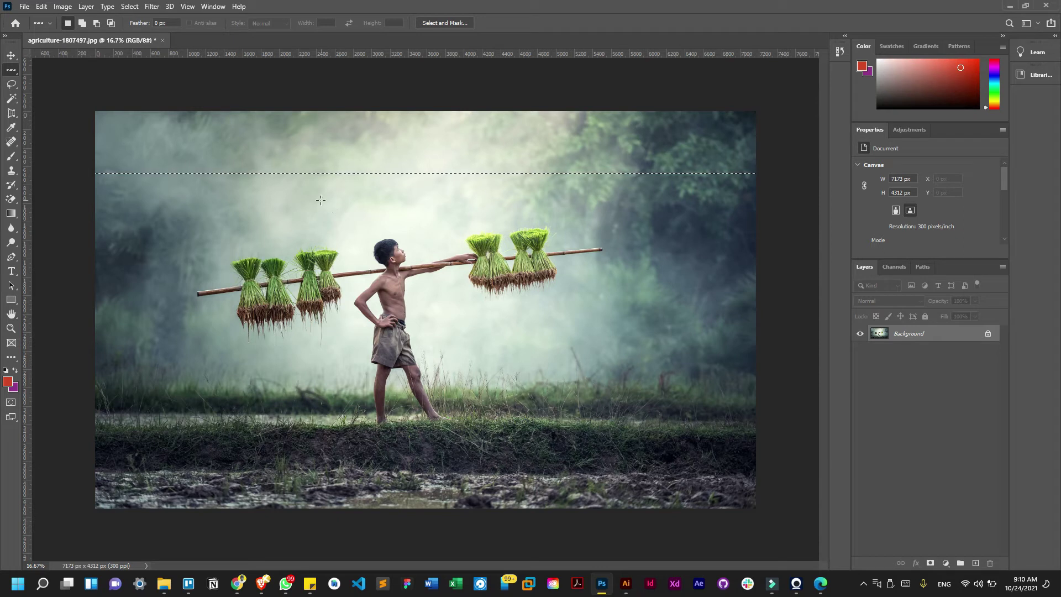
right_click(12, 74)
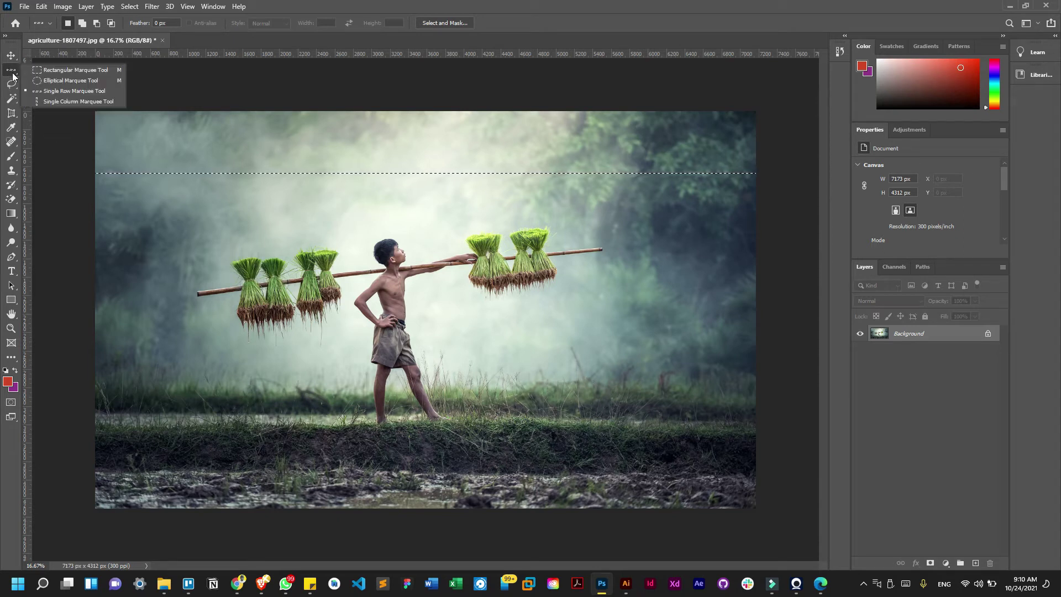
left_click(34, 70)
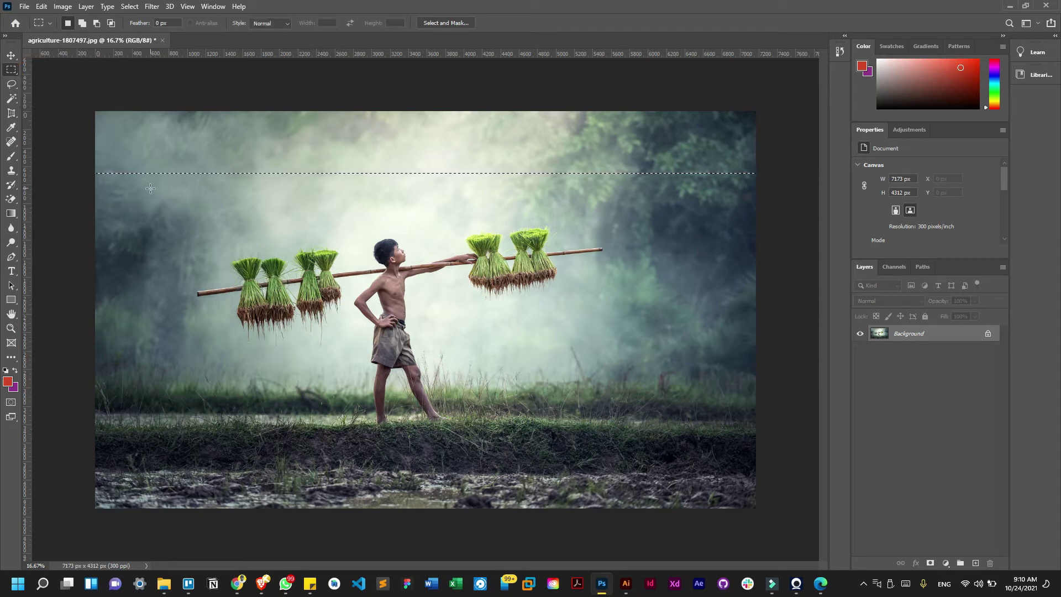
left_click(153, 186)
- Activate the Lasso tool and open the Yak image from the Youtube Vid Img folder
left_click(12, 84)
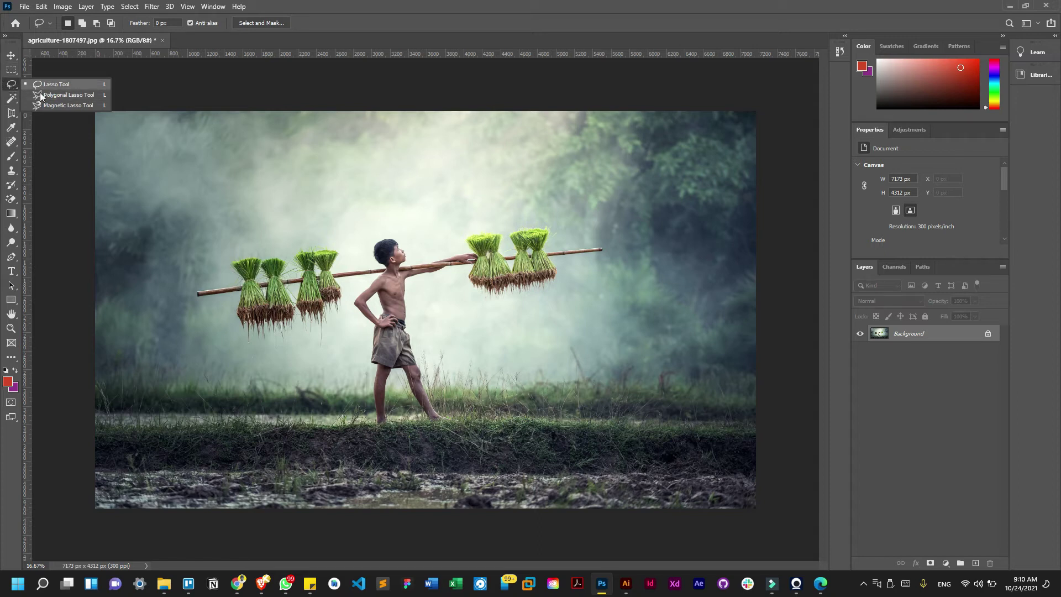
left_click(25, 6)
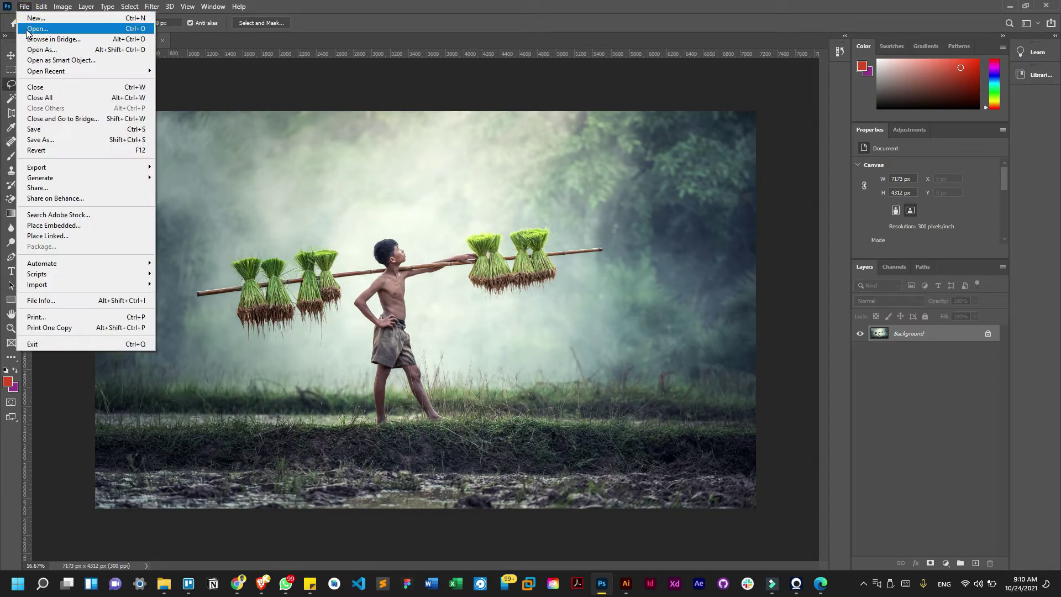
left_click(177, 123)
key("ctrl+o")
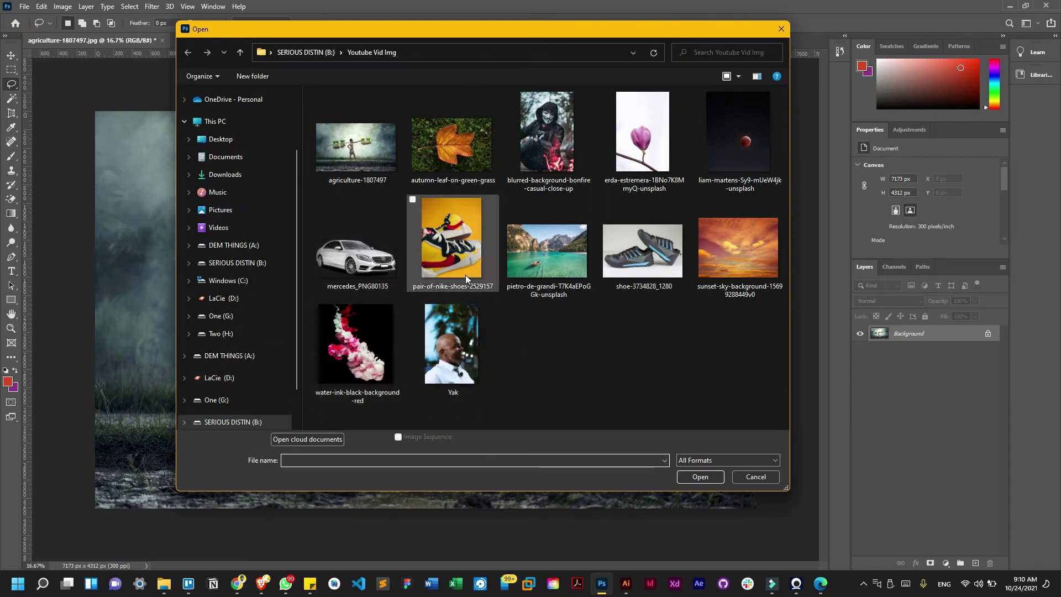
left_click(467, 339)
left_click(700, 476)
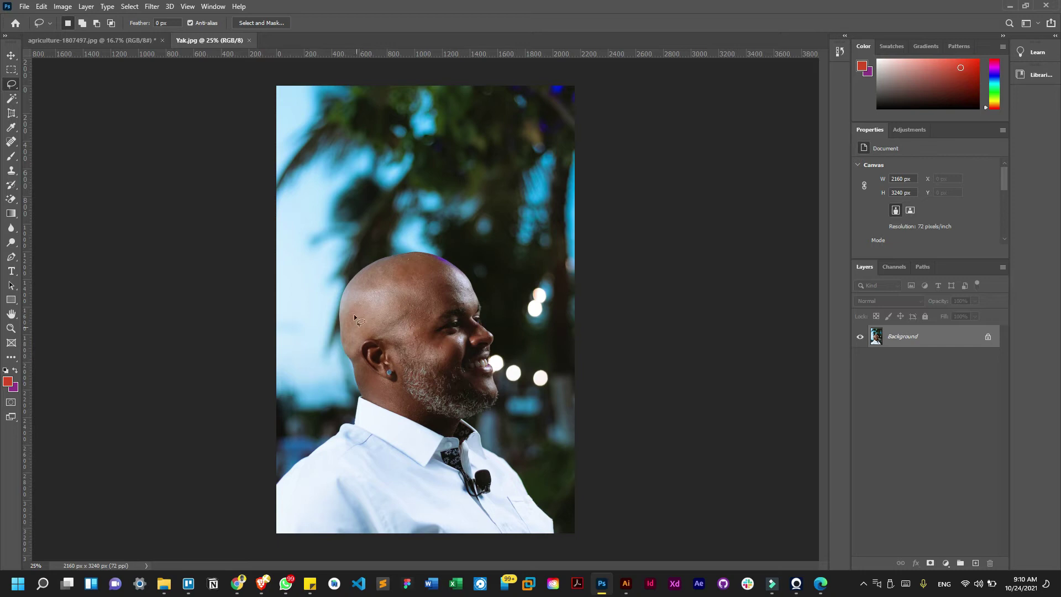
right_click(12, 84)
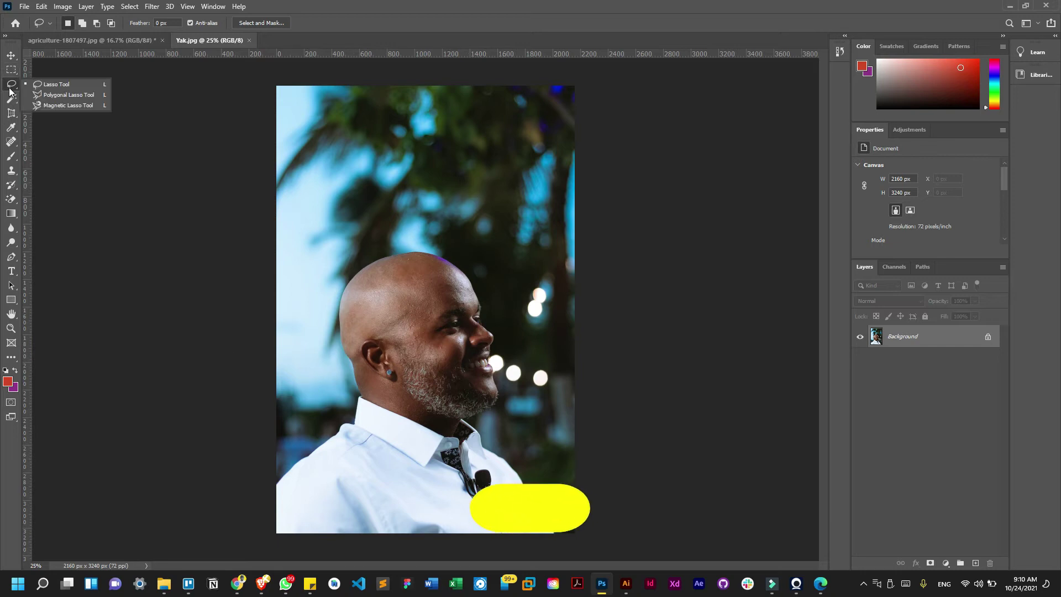
left_click(11, 71)
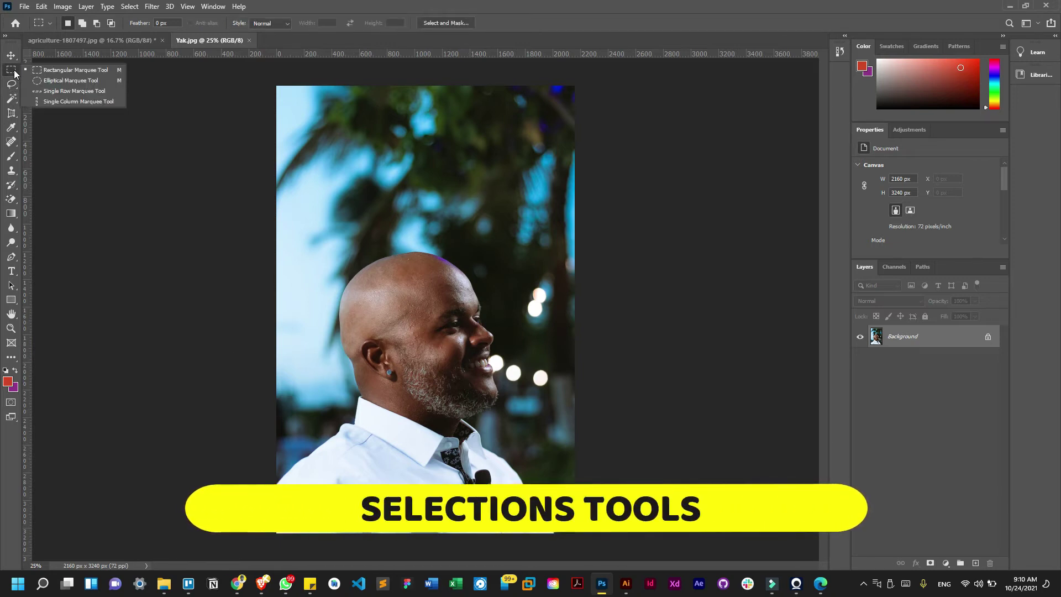
left_click(11, 84)
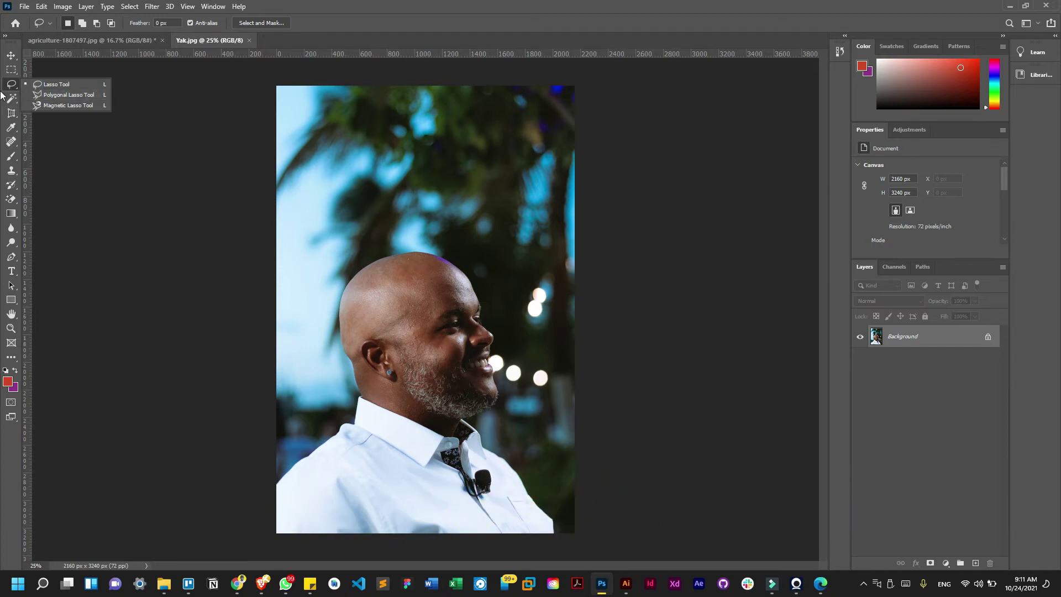
- Try tracing the upper edge of the man's shirt shoulder freehand with the Lasso tool, and discard the outline
left_click(11, 70)
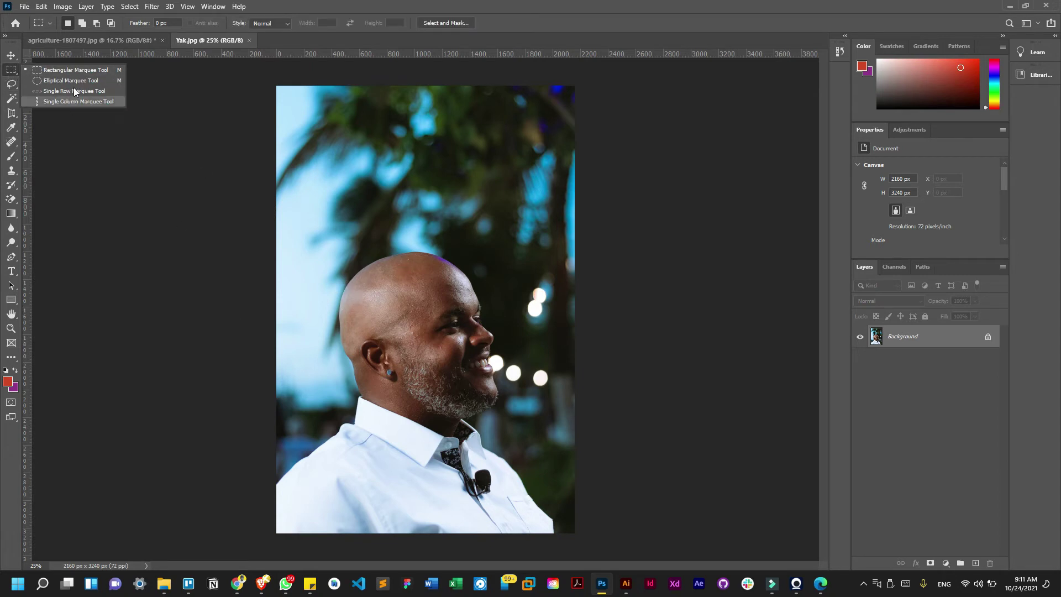
left_click(11, 84)
left_click(39, 85)
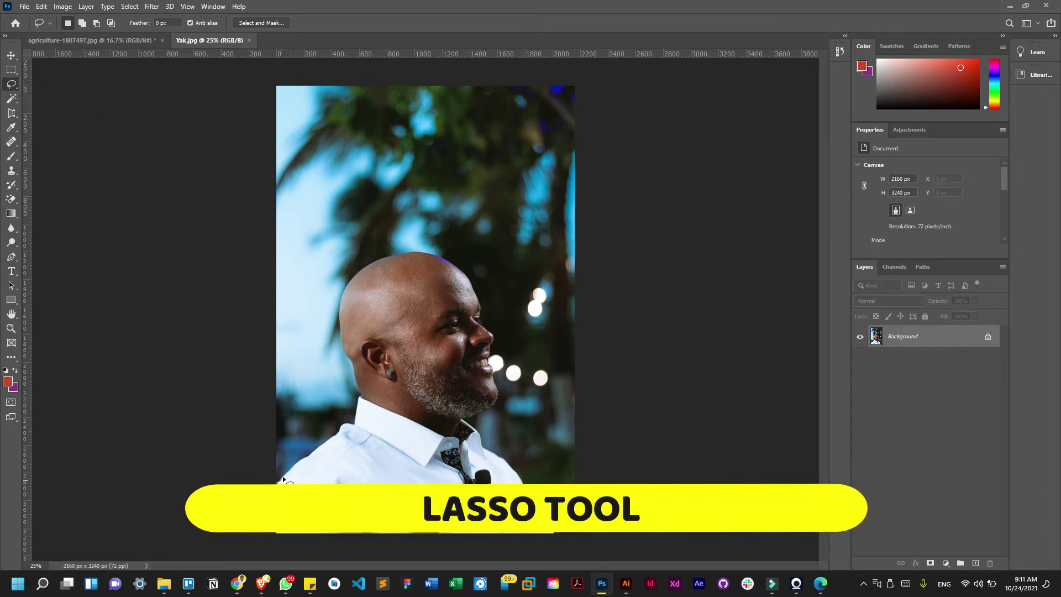
left_click_drag(282, 476, 338, 432)
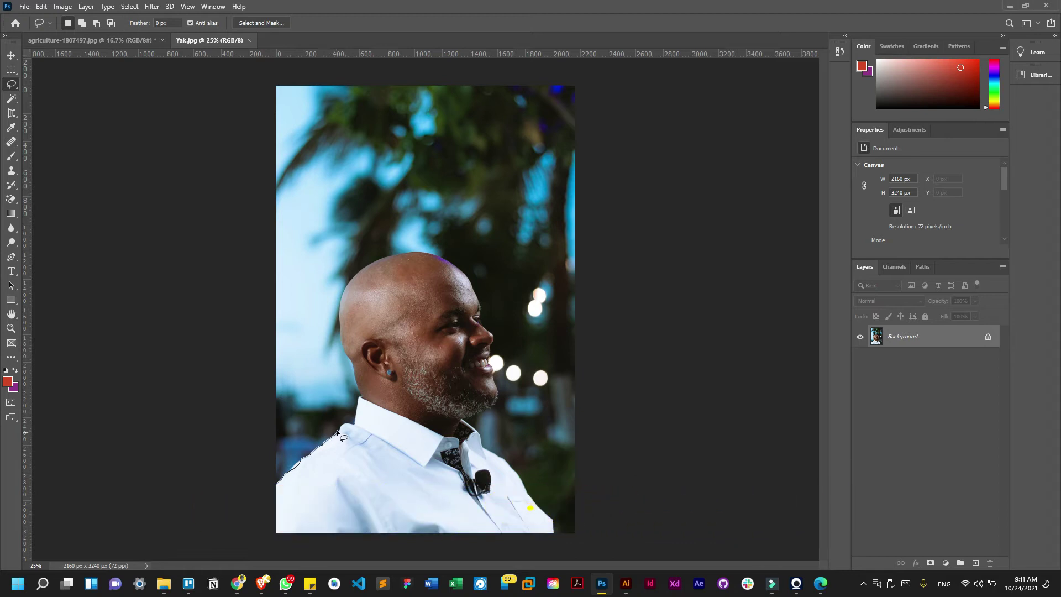
key("Escape")
- Outline the man's back shoulder with the Polygonal Lasso at 200% magnification, starting where the shirt meets the photo's edge
right_click(13, 84)
left_click(50, 94)
scroll(408, 456, "up", 3)
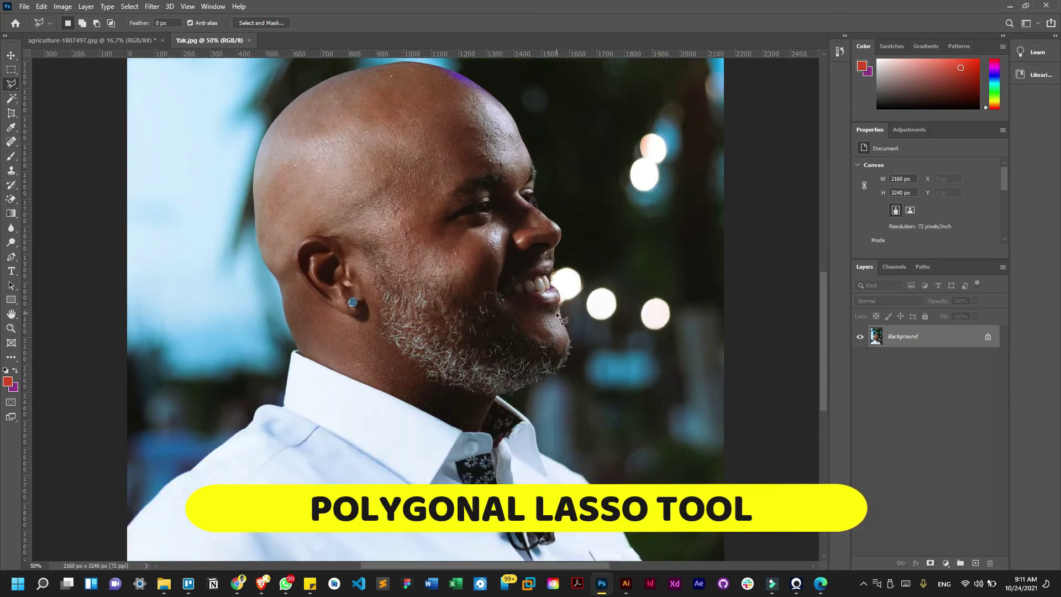
key("ctrl+plus")
key("ctrl+plus")
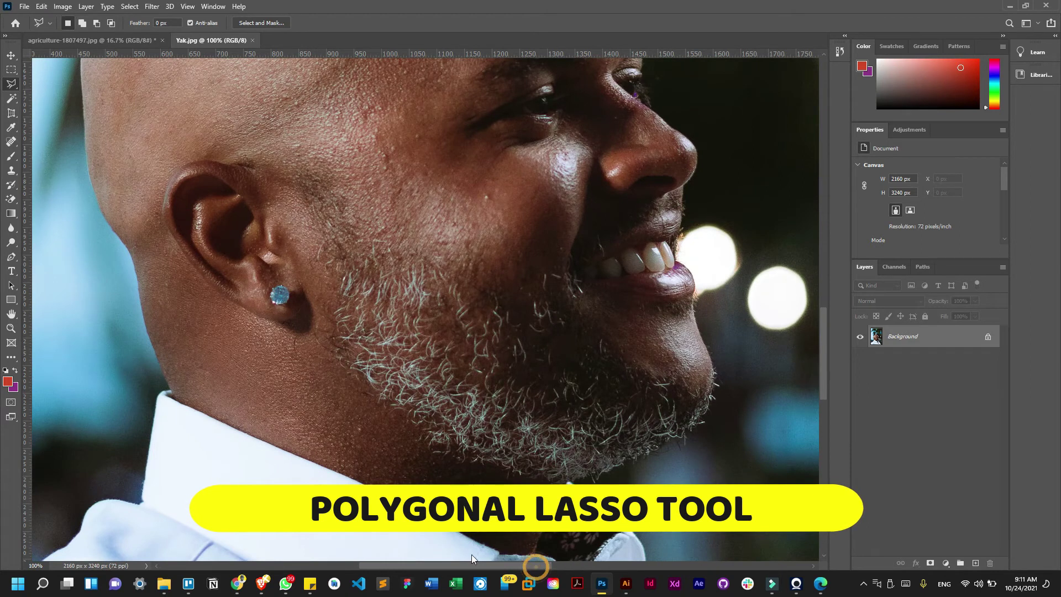
scroll(472, 555, "left", 10)
scroll(497, 379, "up", 3)
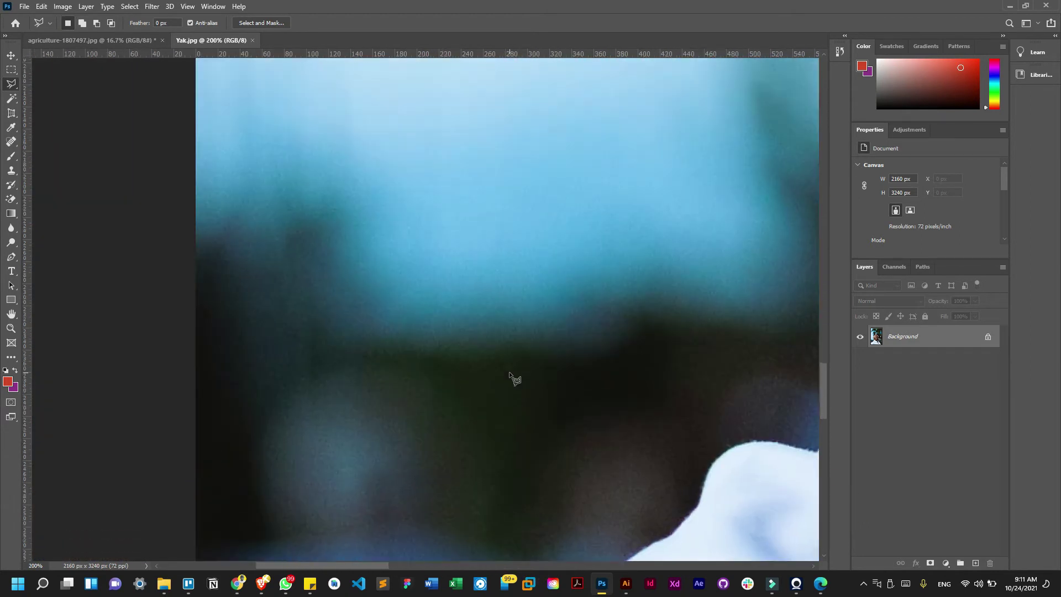
scroll(514, 379, "down", 5)
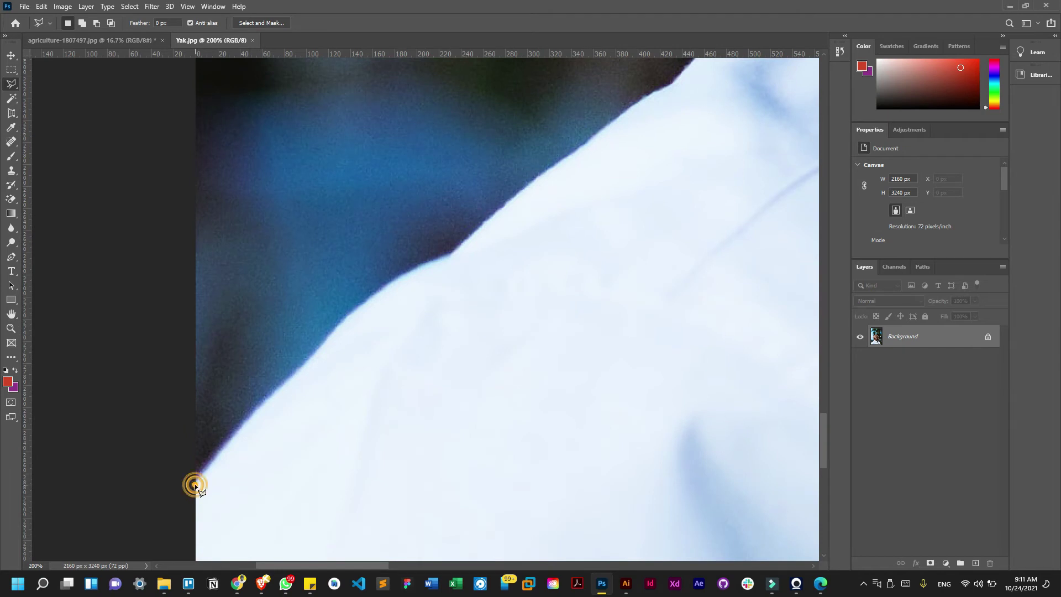
left_click(233, 438)
left_click(316, 352)
left_click(404, 270)
left_click(486, 217)
left_click(586, 138)
- Continue the polygonal outline up the shirt collar and around the back and crown of the man's head
scroll(608, 139, "up", 2)
left_click(738, 91)
scroll(738, 91, "up", 10)
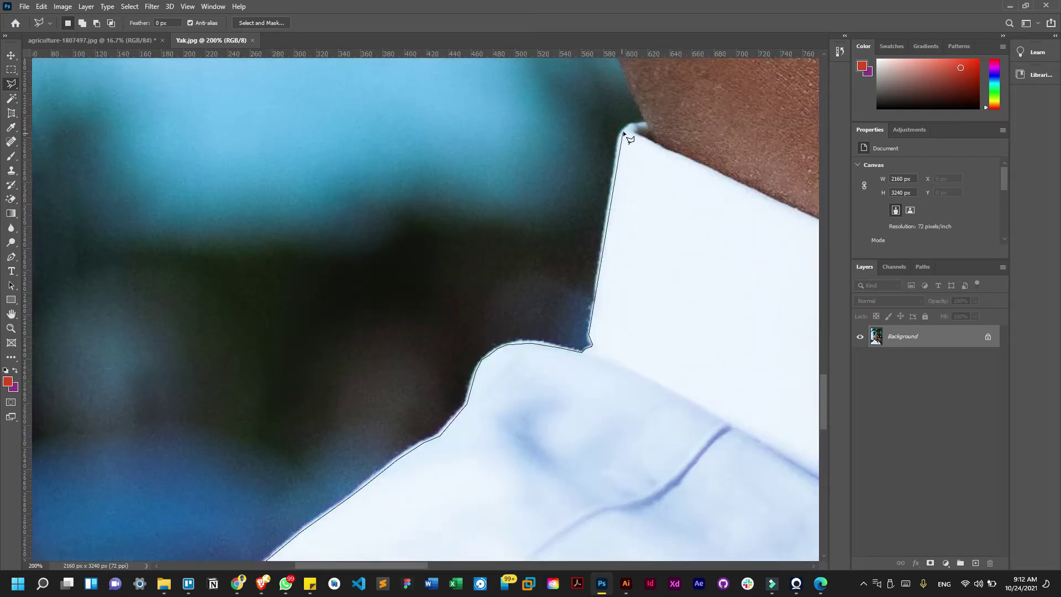
left_click(479, 138)
scroll(480, 138, "up", 3)
scroll(503, 194, "up", 3)
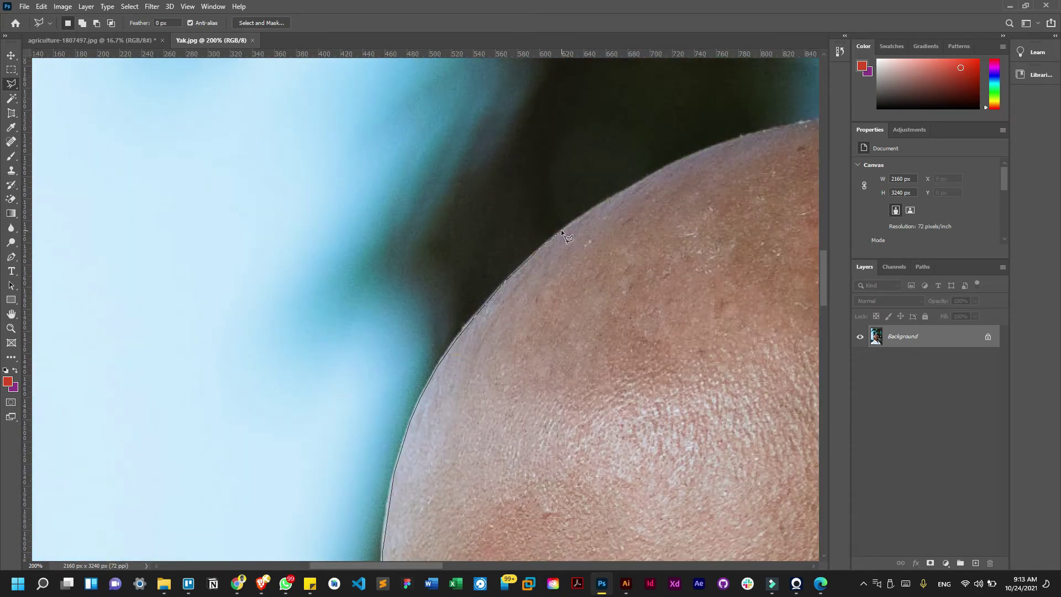
scroll(561, 230, "right", 4)
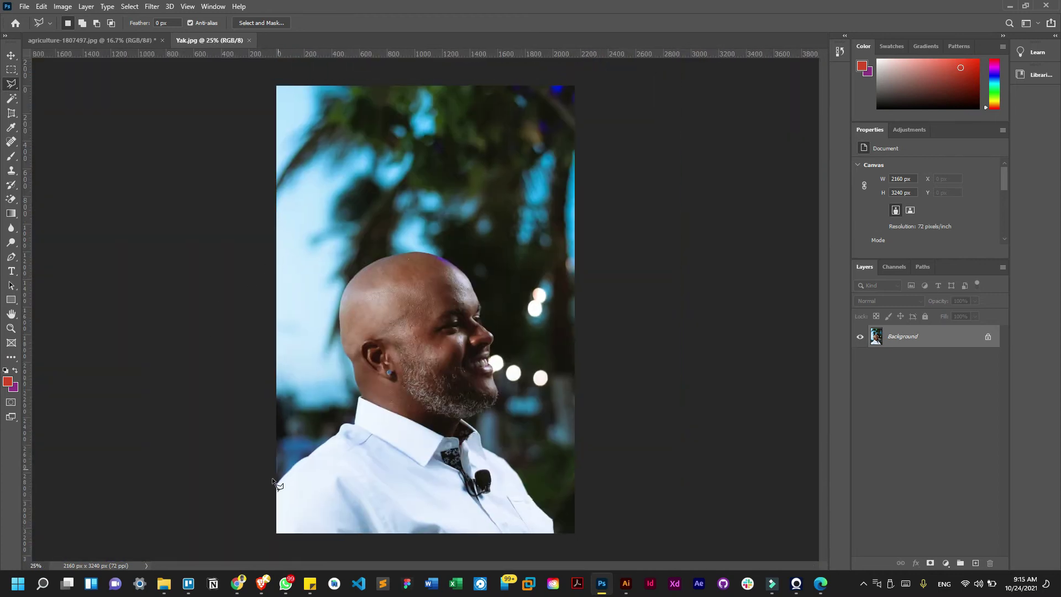
- Try a short Polygonal Lasso outline around the lower corner of the shirt below the chest pocket
right_click(16, 87)
left_click(57, 94)
key("ctrl+plus")
key("ctrl+plus")
key("ctrl+plus")
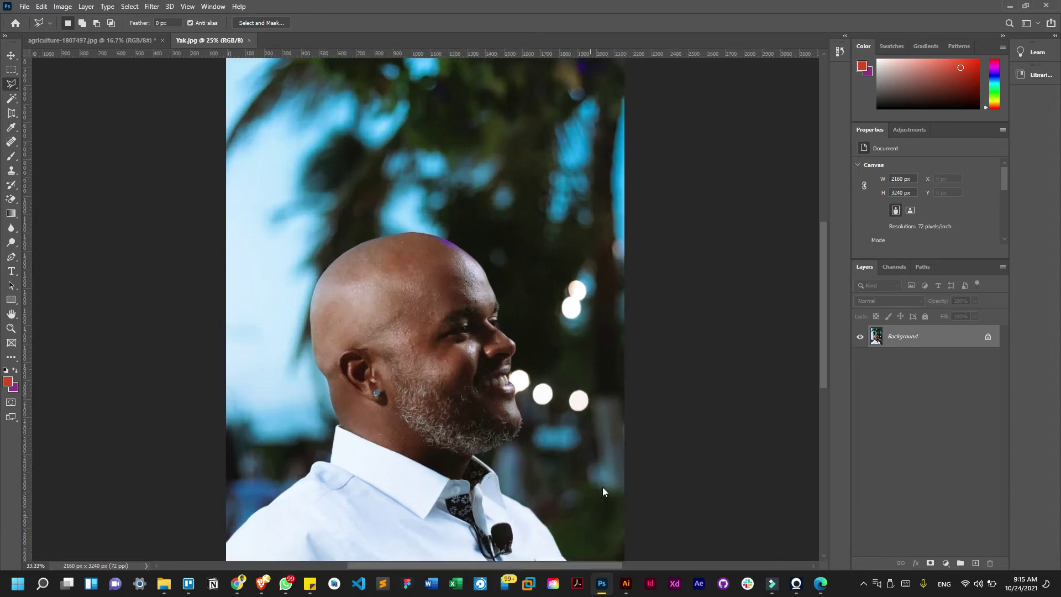
key("ctrl+minus")
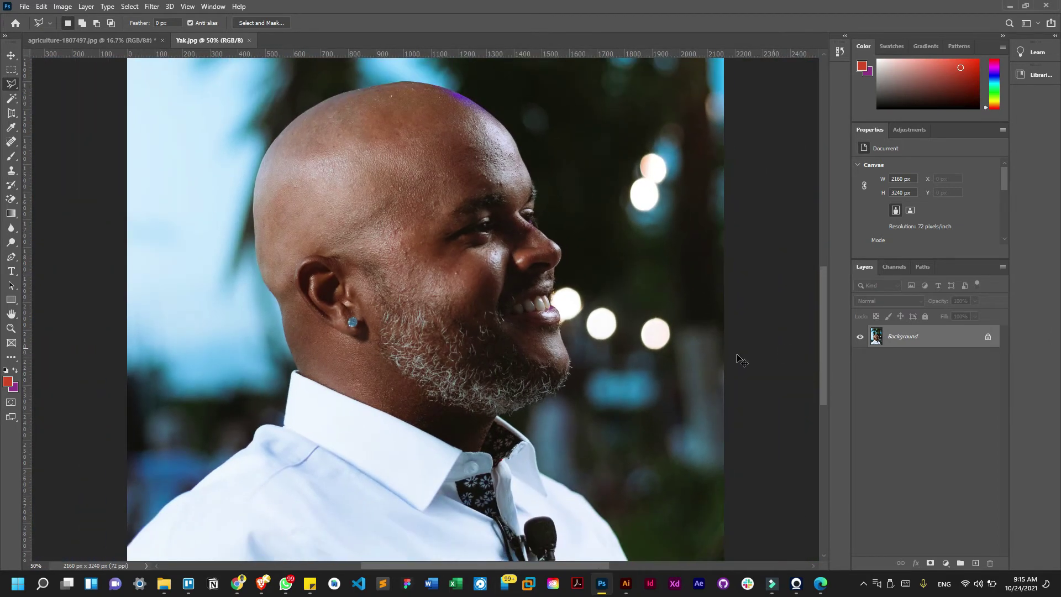
scroll(586, 548, "down", 4)
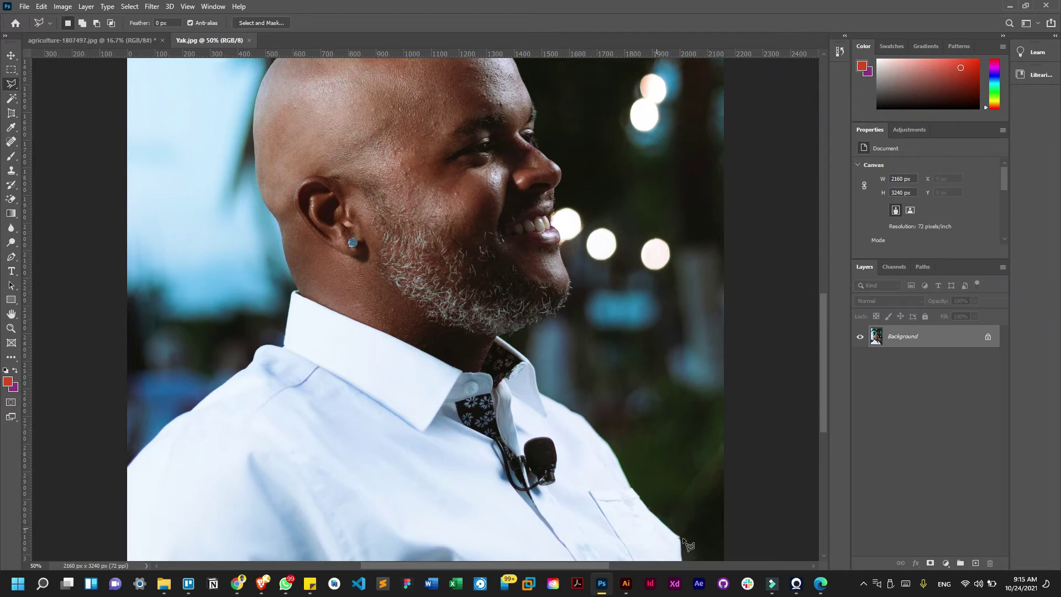
left_click(682, 528)
left_click(680, 502)
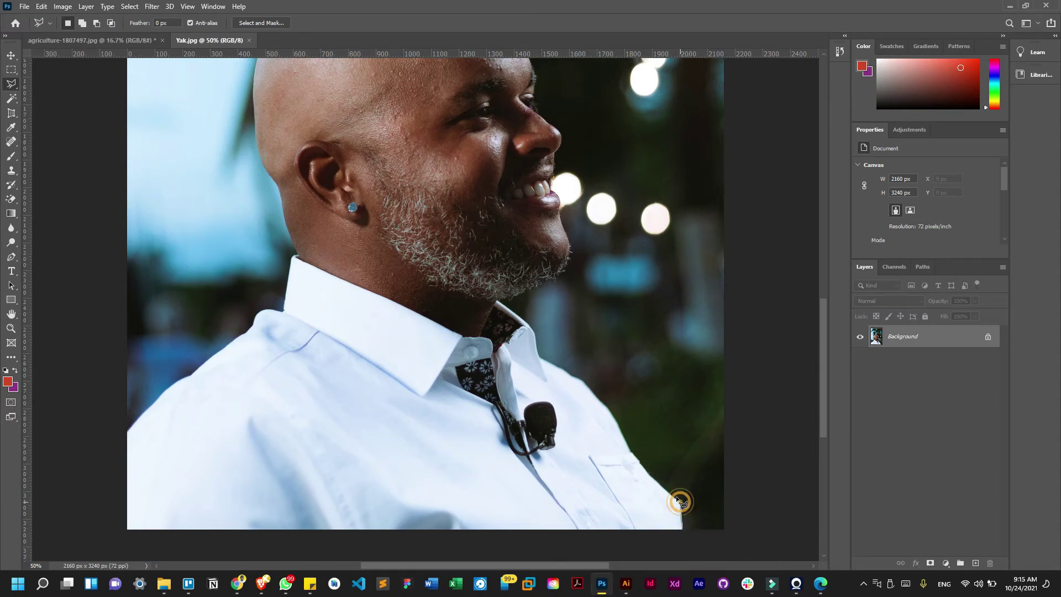
left_click(648, 473)
left_click(634, 519)
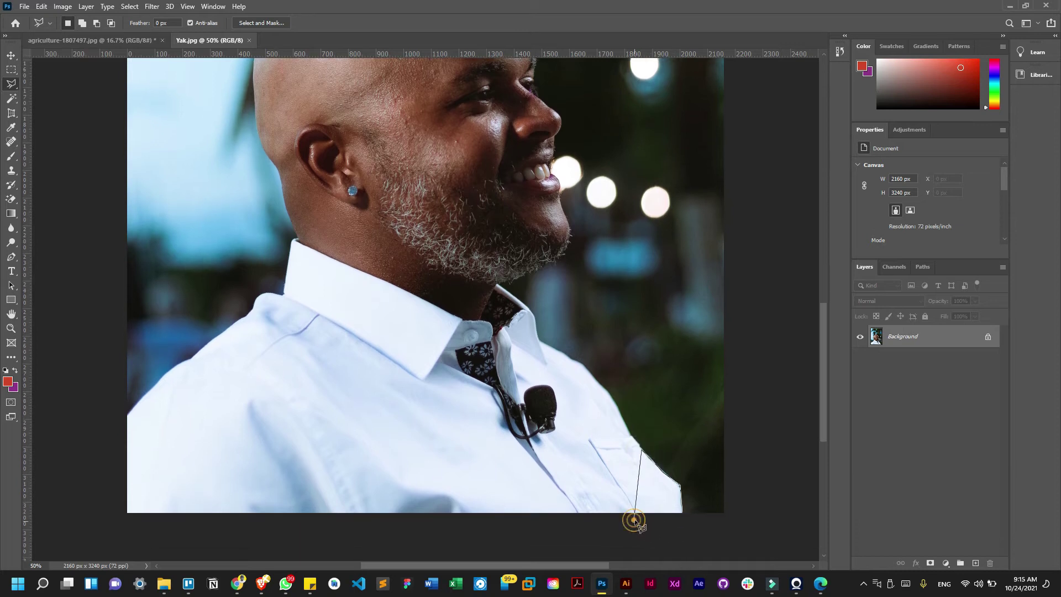
left_click(688, 516)
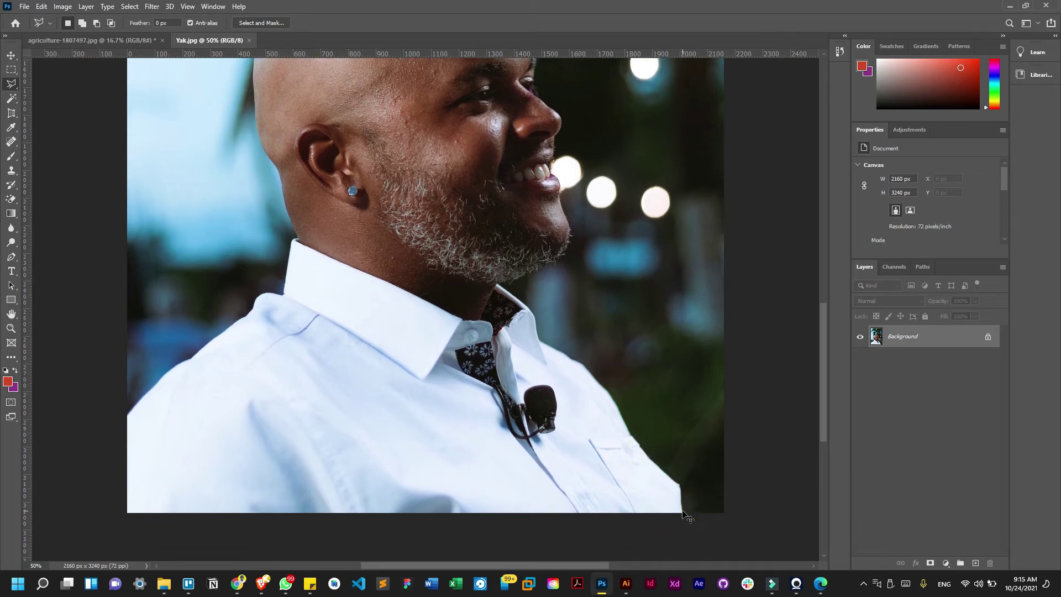
- Select the whole man with the Magnetic Lasso, tracing from the back shoulder around head, chest and the photo's lower edge
right_click(14, 89)
left_click(49, 105)
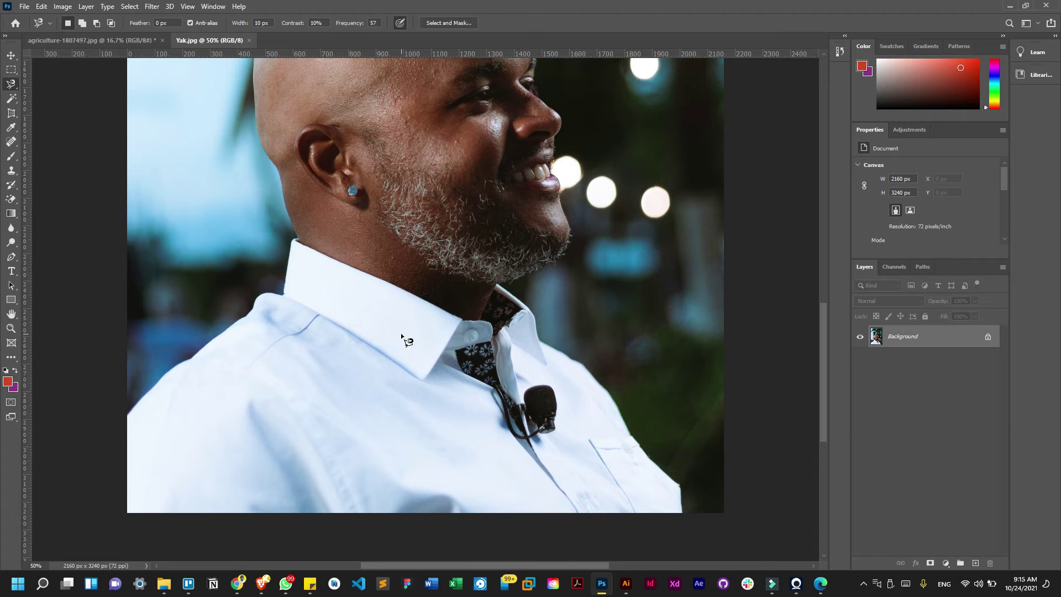
scroll(405, 343, "up", 1)
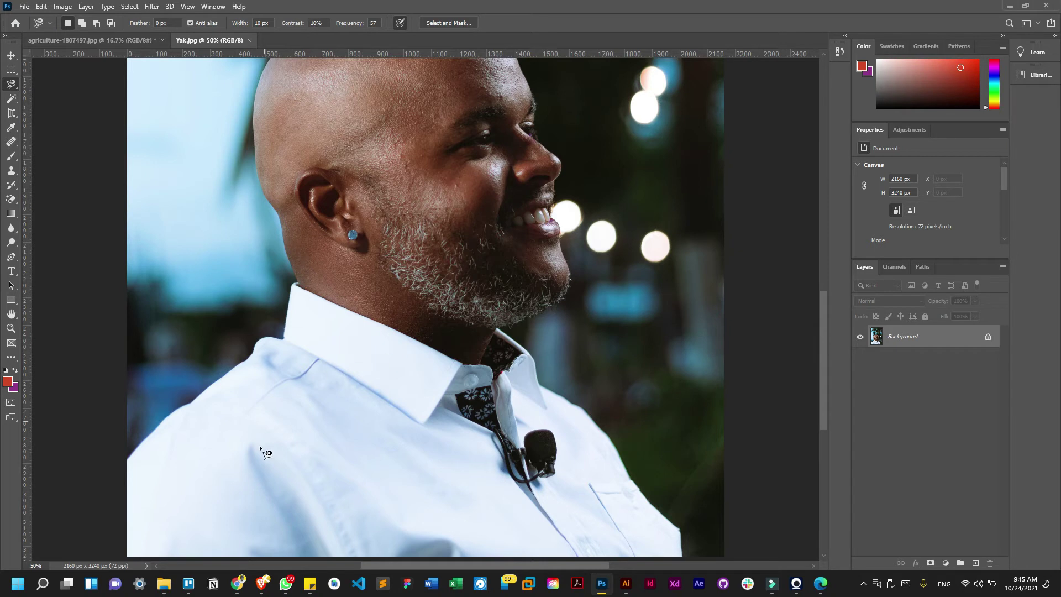
scroll(259, 445, "up", 1)
scroll(308, 397, "down", 2)
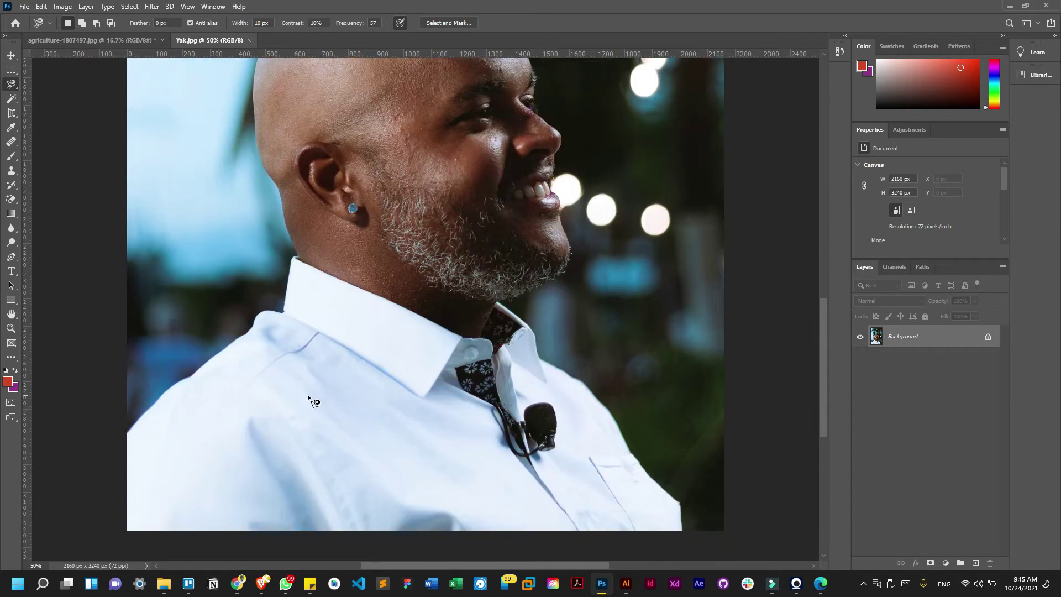
scroll(309, 397, "down", 2)
left_click(128, 380)
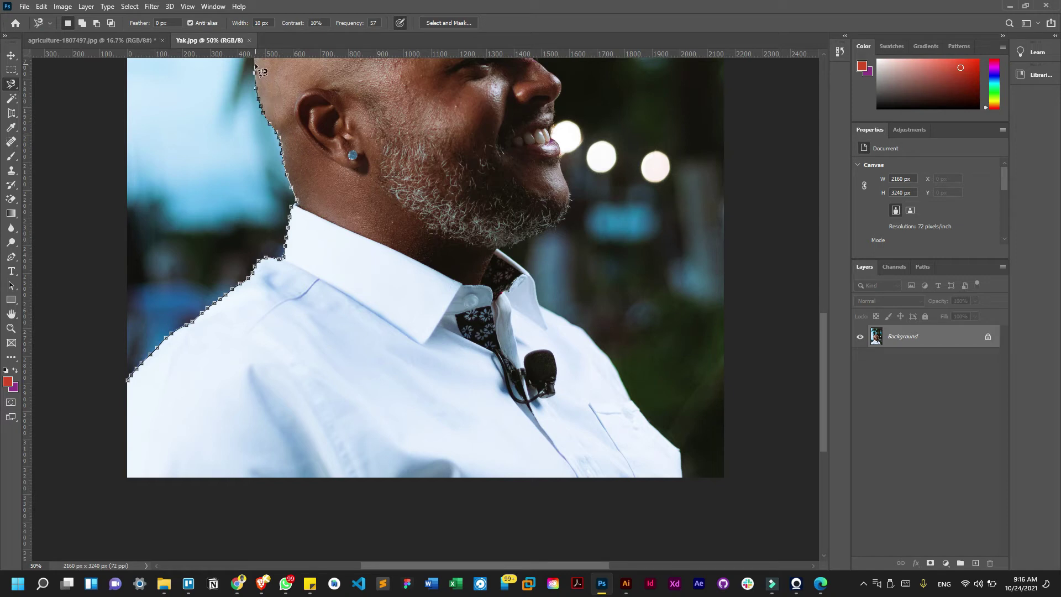
scroll(257, 63, "up", 3)
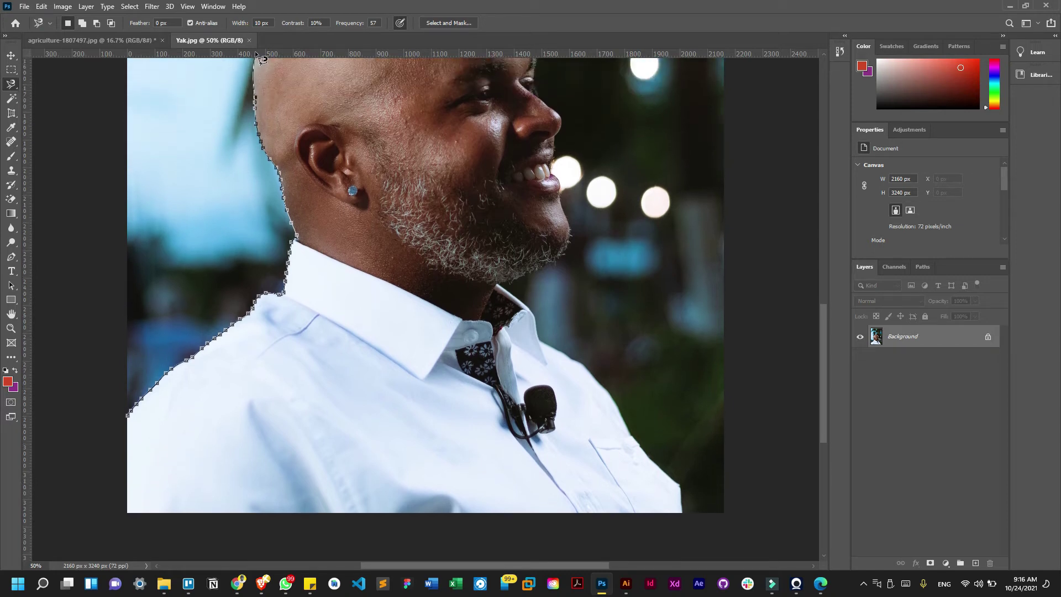
scroll(270, 95, "up", 1)
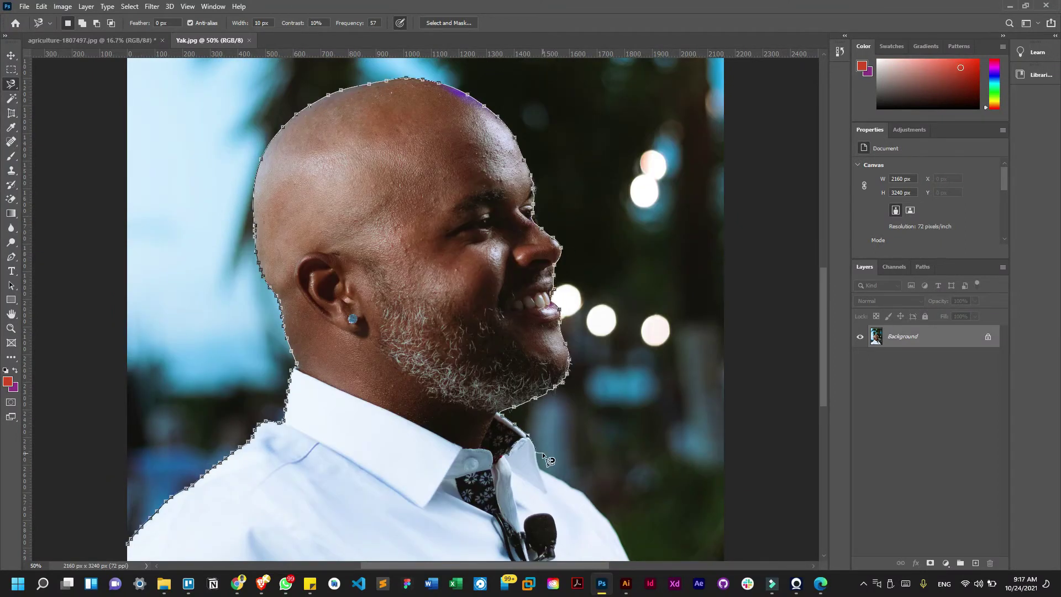
key("ctrl+minus")
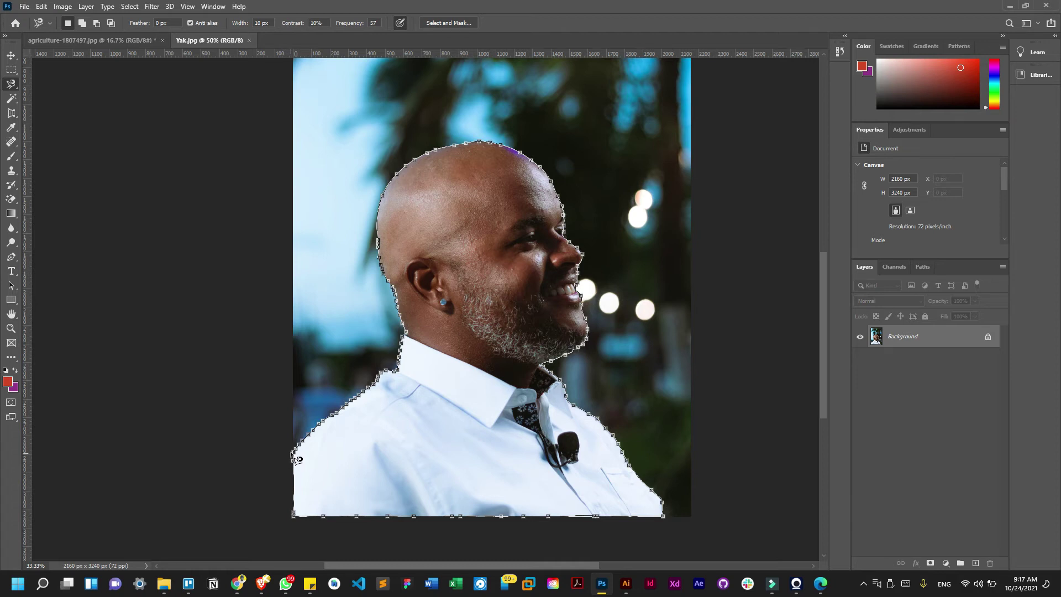
left_click(292, 452)
left_click(292, 451)
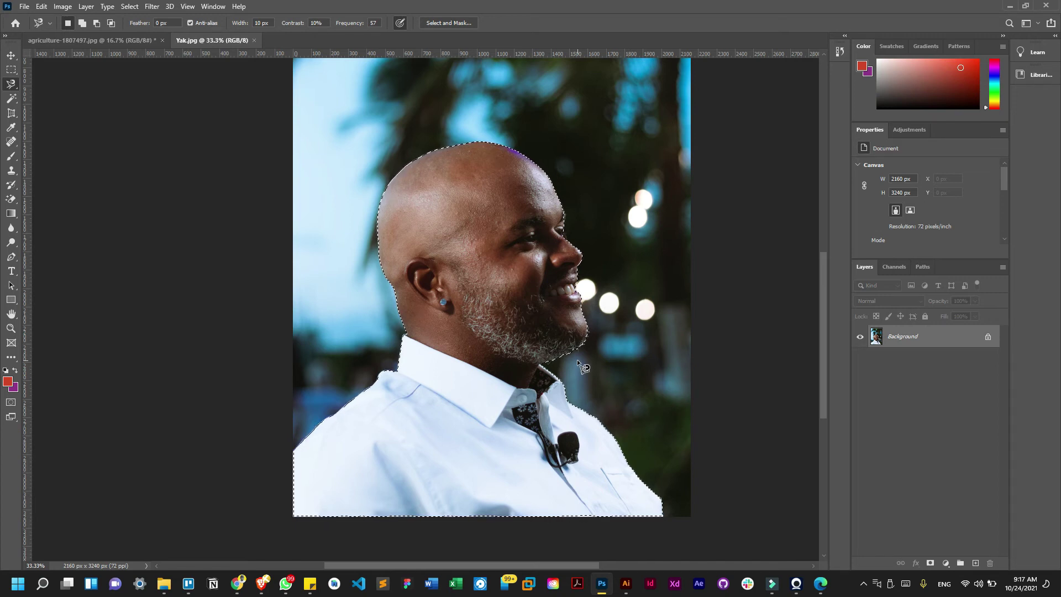
- Copy the selected man to a new layer and hide the Background layer to isolate the cutout
right_click(440, 169)
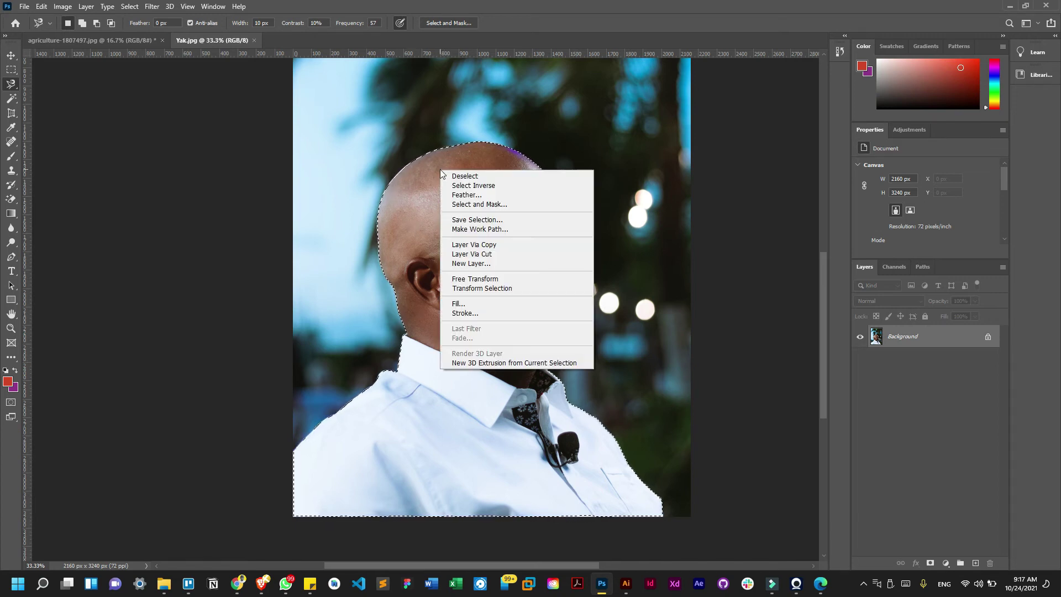
left_click(467, 244)
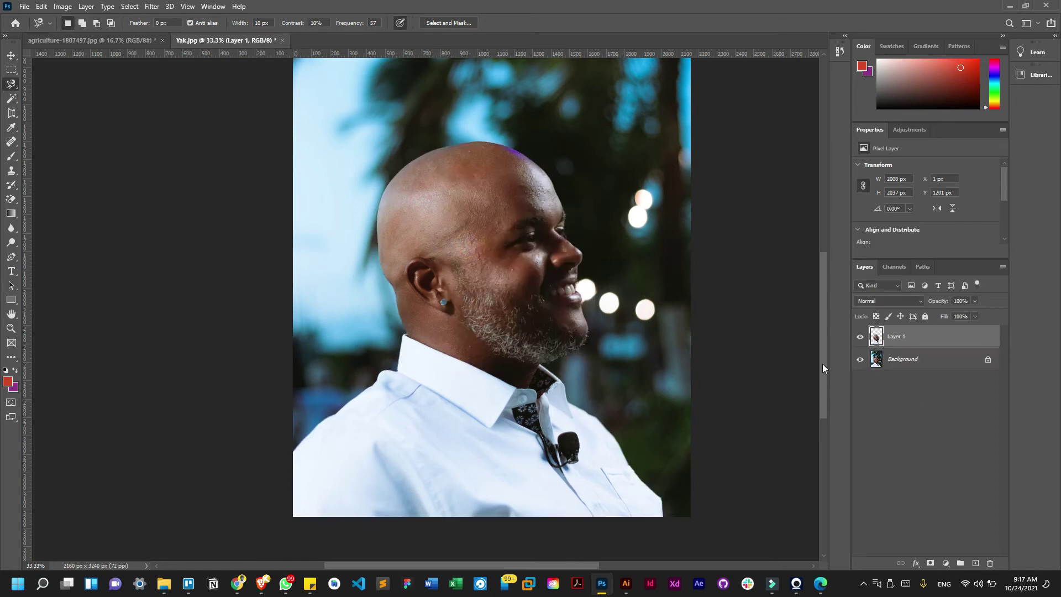
left_click(860, 360)
key("ctrl+minus")
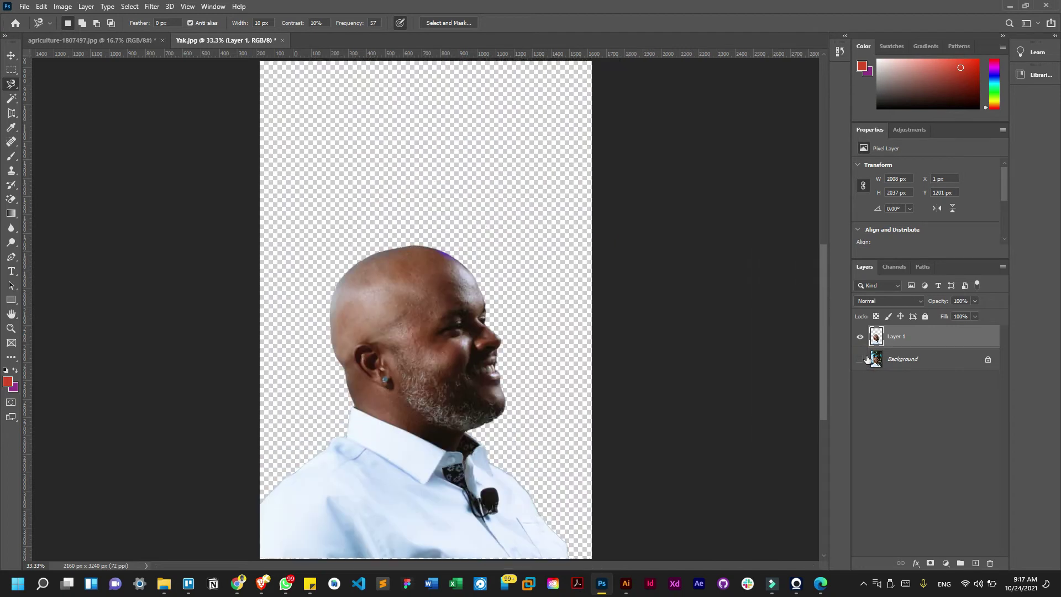
left_click(895, 360)
left_click(860, 361)
left_click(861, 360)
- Try moving the cutout on Layer 1 with the Move tool
left_click(887, 338)
left_click(12, 57)
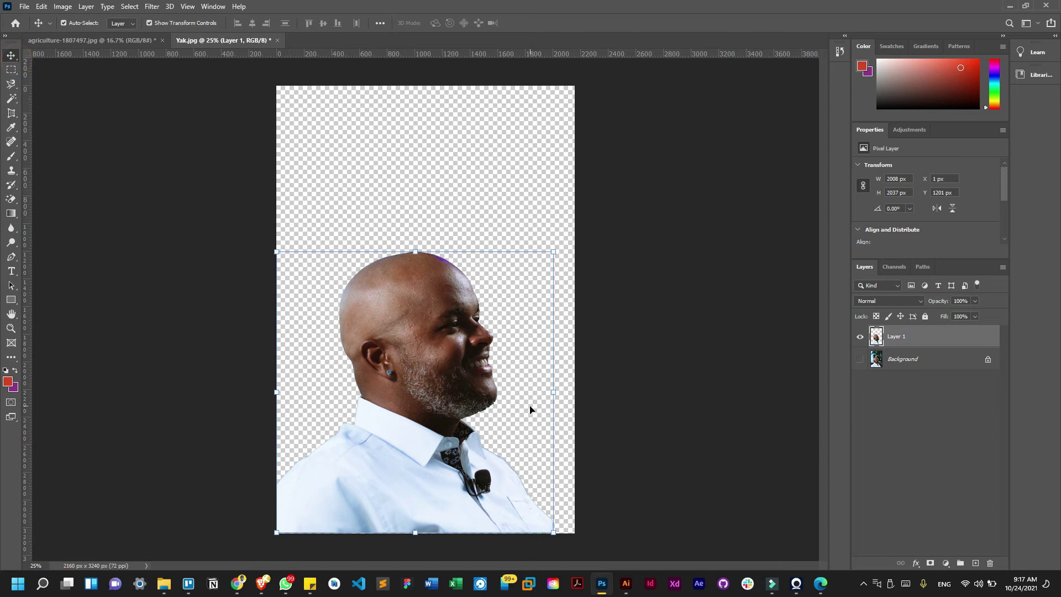
mouse_move(438, 334)
left_mouse_down()
mouse_move(472, 224)
mouse_move(461, 289)
mouse_move(395, 265)
mouse_move(412, 311)
mouse_move(432, 327)
left_mouse_up()
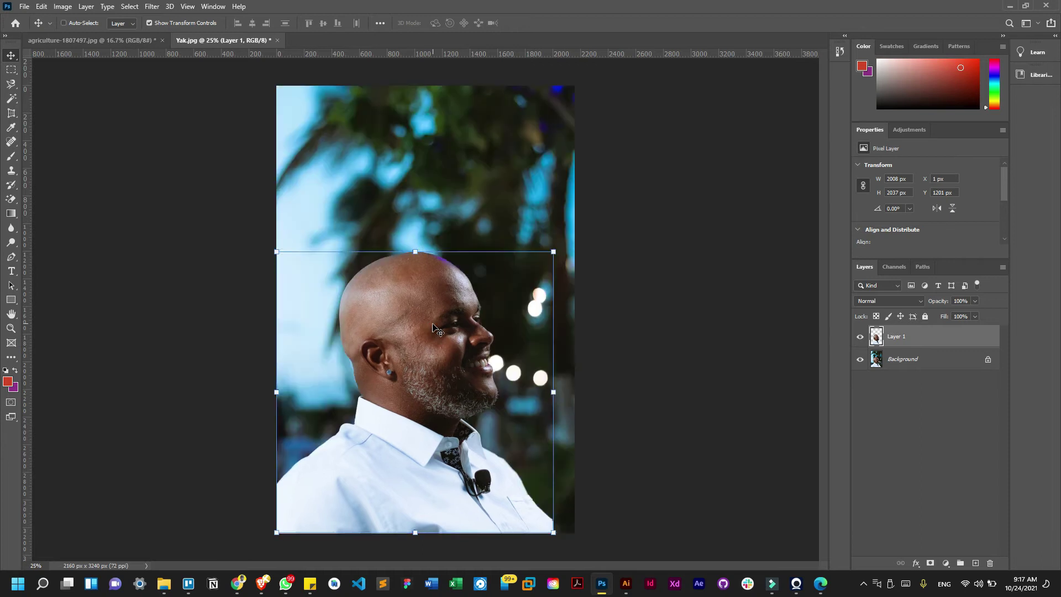
key("ctrl+comma")
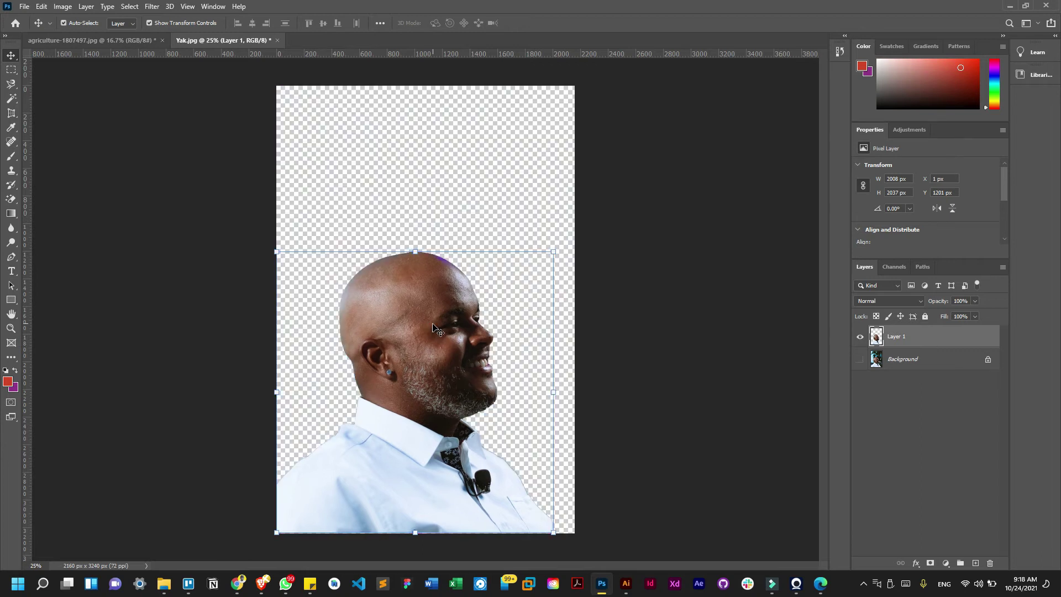
- Undo the cutout edits back to the selection on the Background layer, and deselect the man
key("ctrl+z")
key("ctrl+z")
key("ctrl+z")
key("ctrl+z")
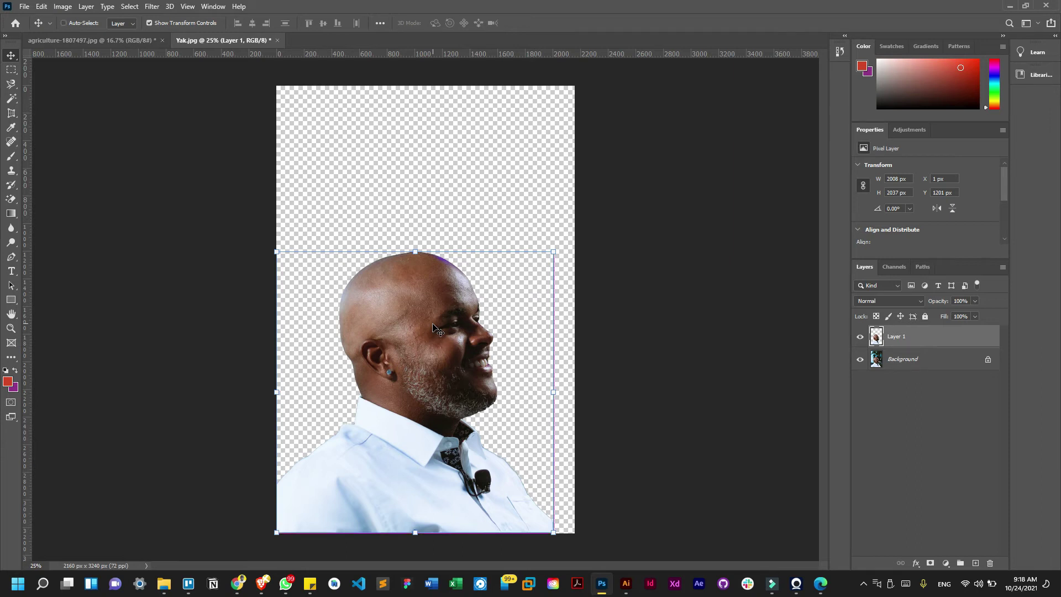
left_click(131, 7)
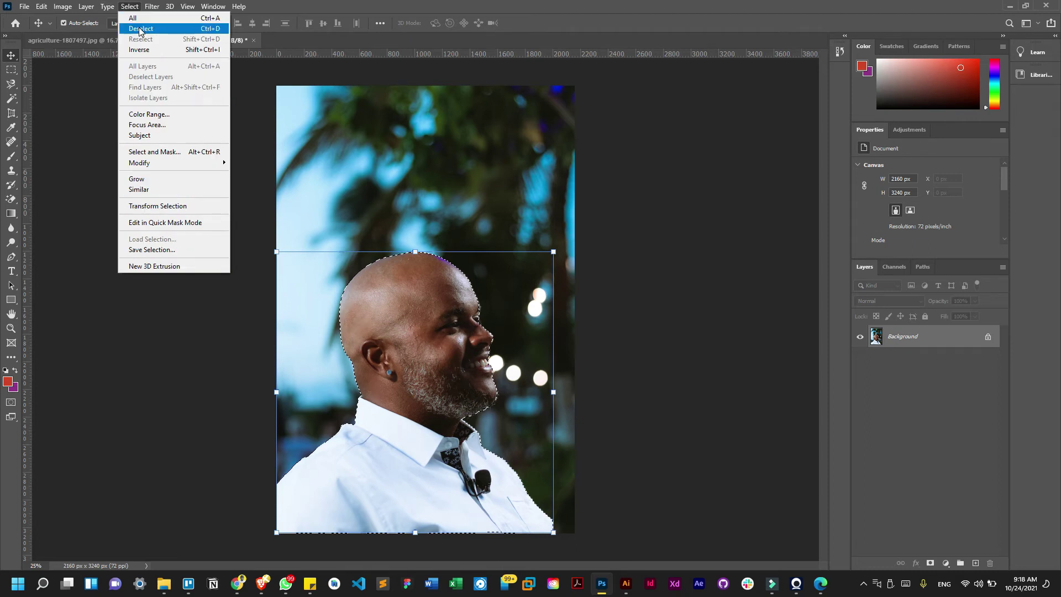
left_click(140, 29)
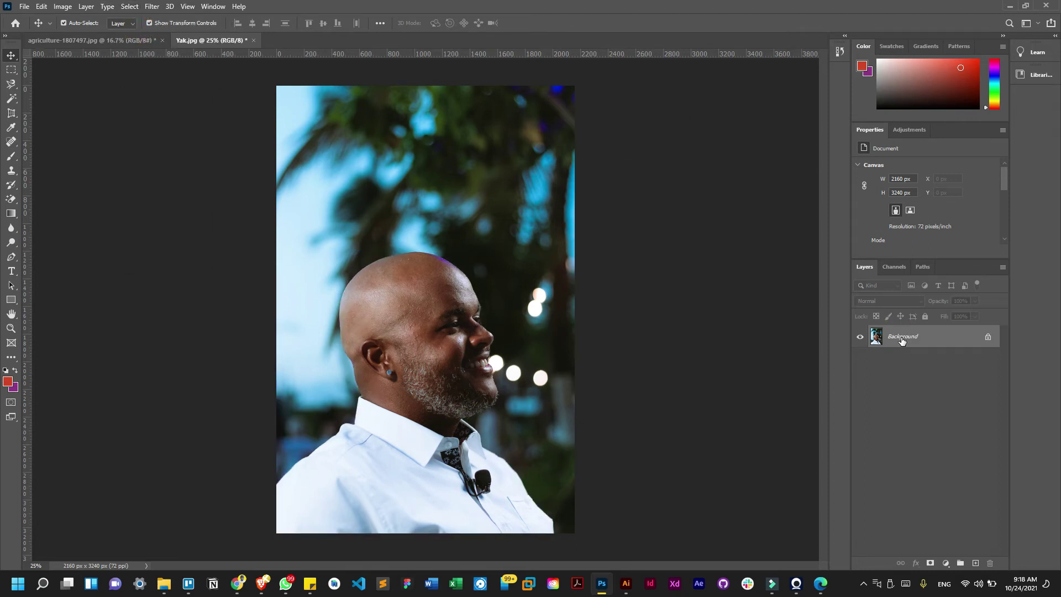
- Duplicate the Background layer and open the document's edit history
key("ctrl+j")
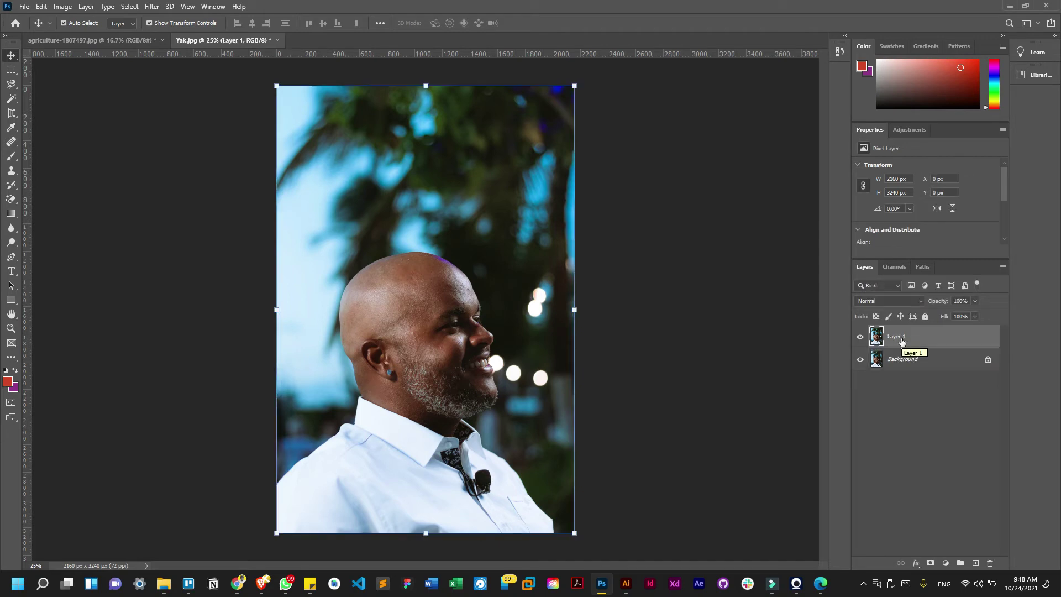
left_click(839, 52)
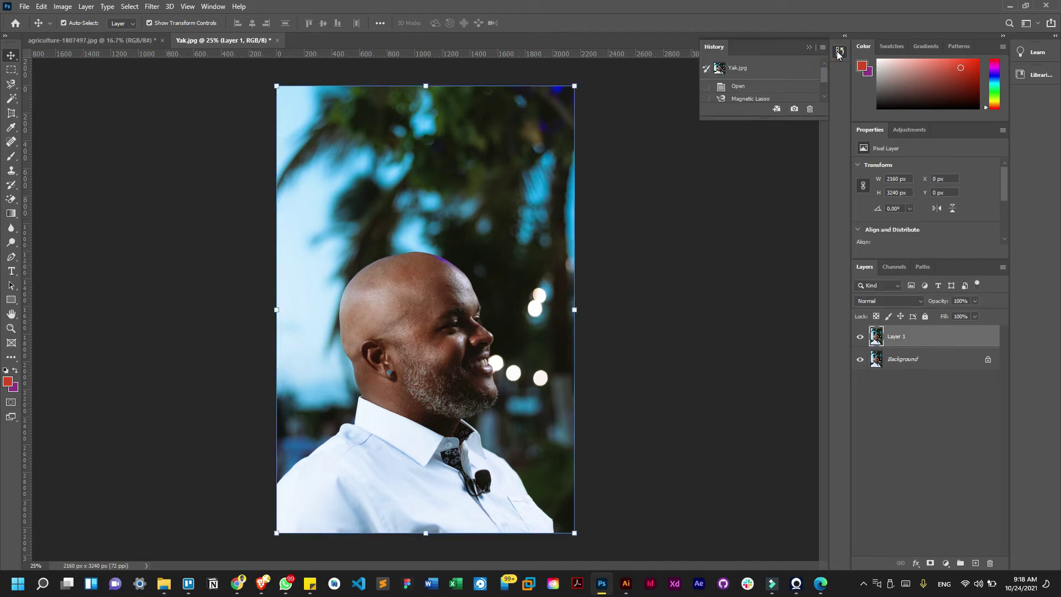
- Dock the Properties panel as a collapsed icon beneath History, and expand it at a taller height
left_click(205, 7)
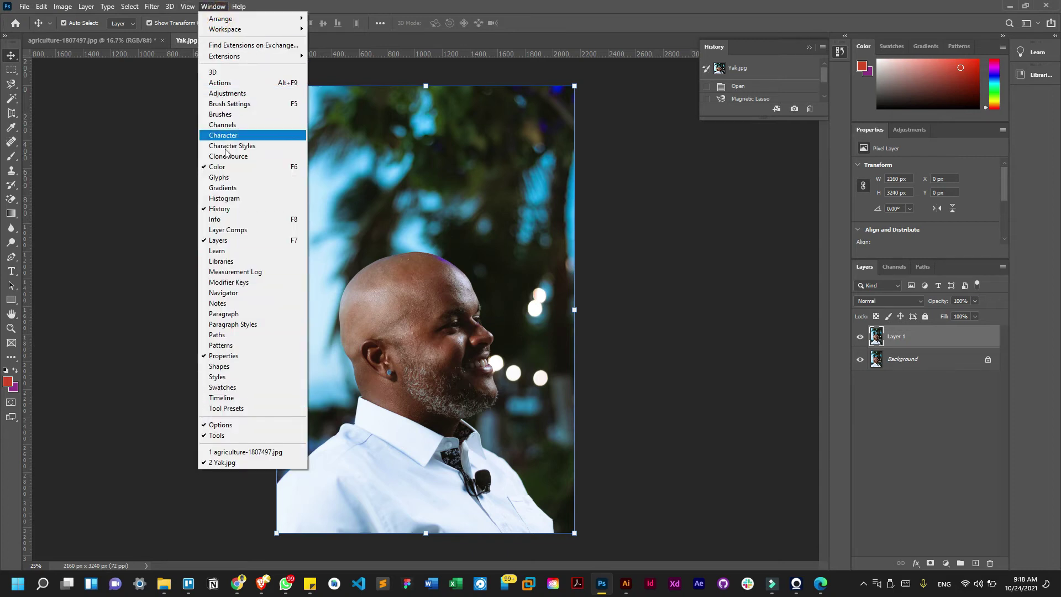
left_click_drag(875, 135, 825, 97)
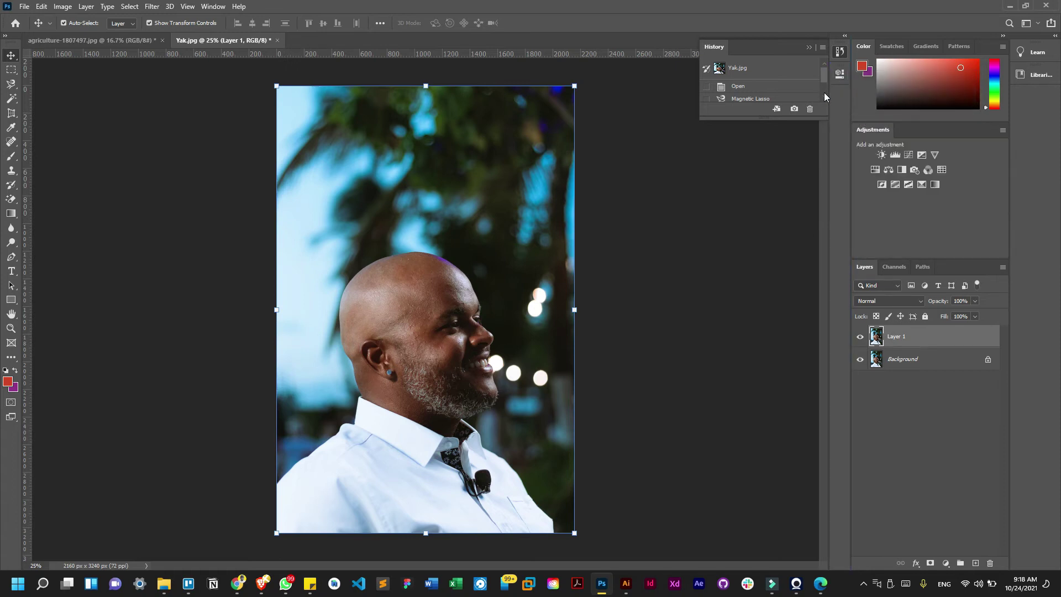
left_click(839, 74)
left_click_drag(759, 268, 765, 438)
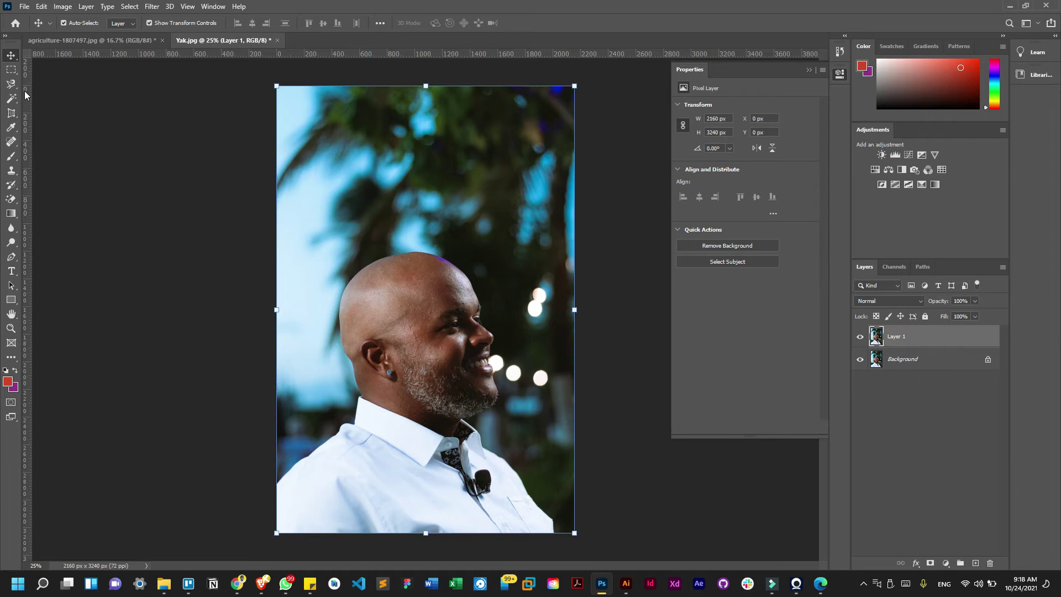
- Try starting a horizontal text layer over the photo's sky, and discard it
left_click(13, 130)
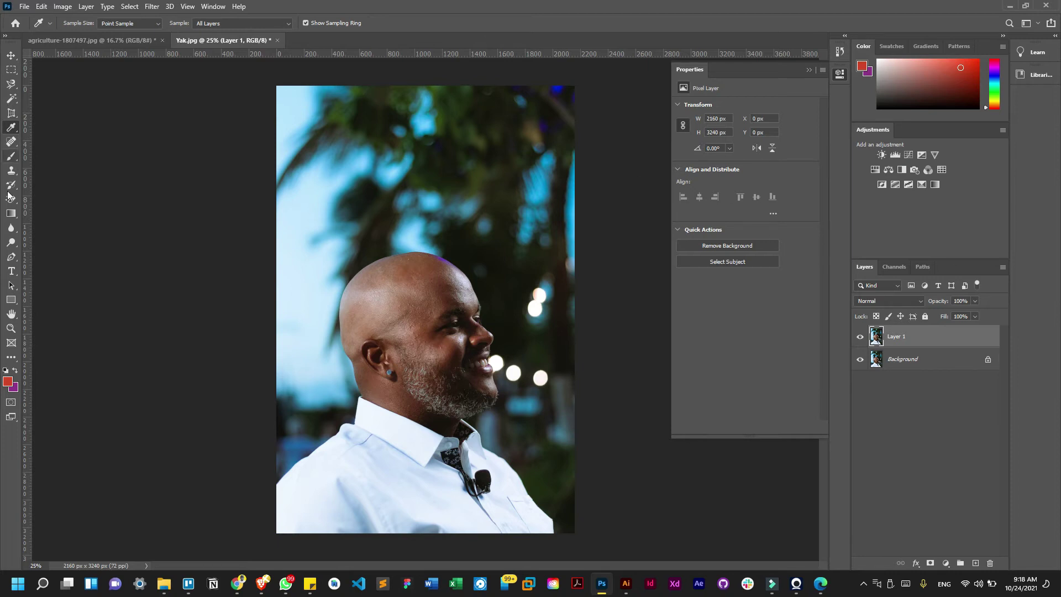
left_click(11, 271)
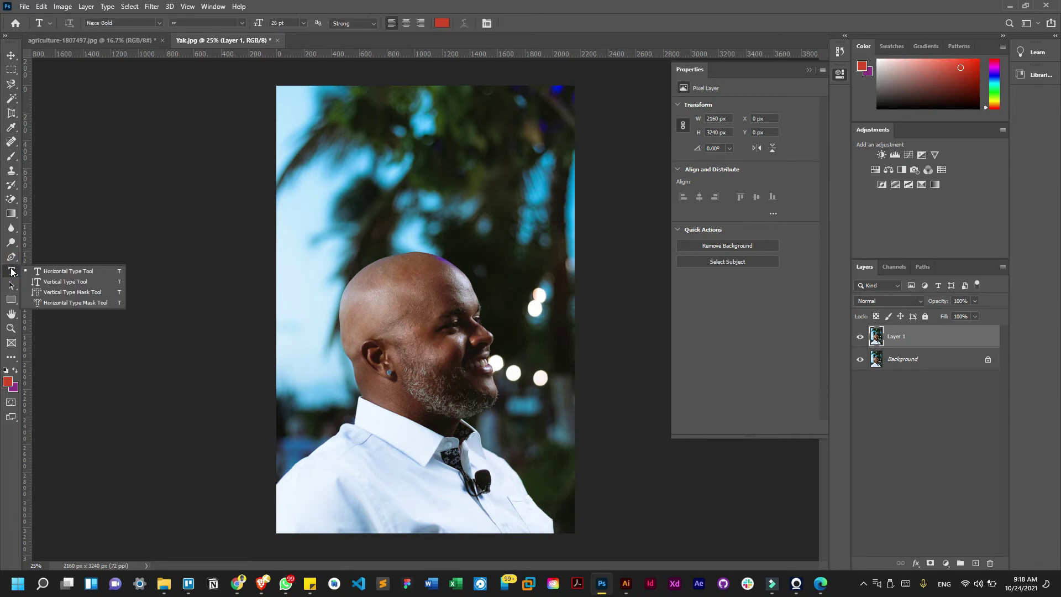
left_click(58, 272)
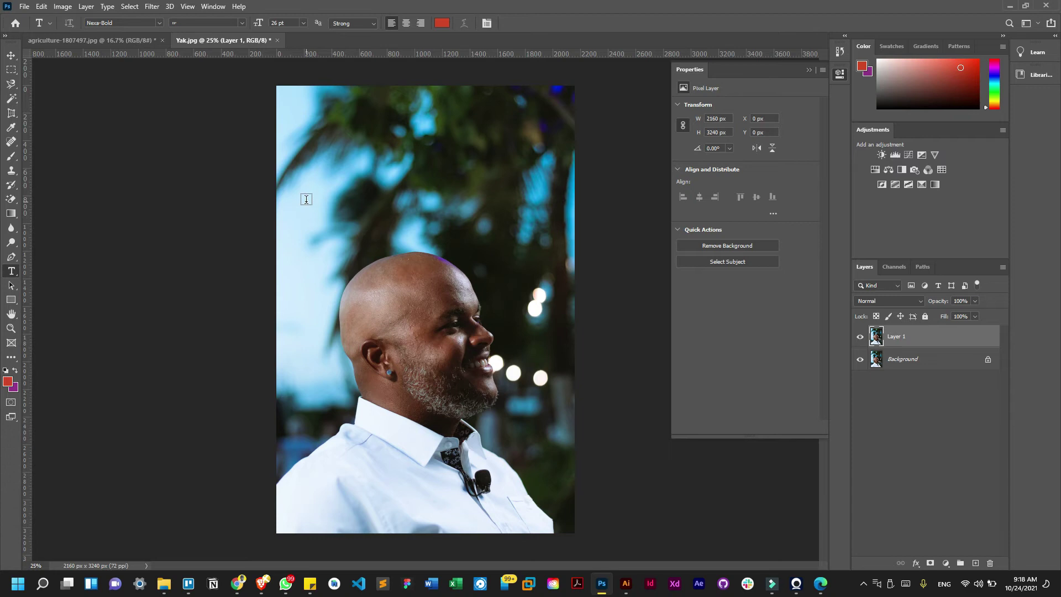
left_click(337, 212)
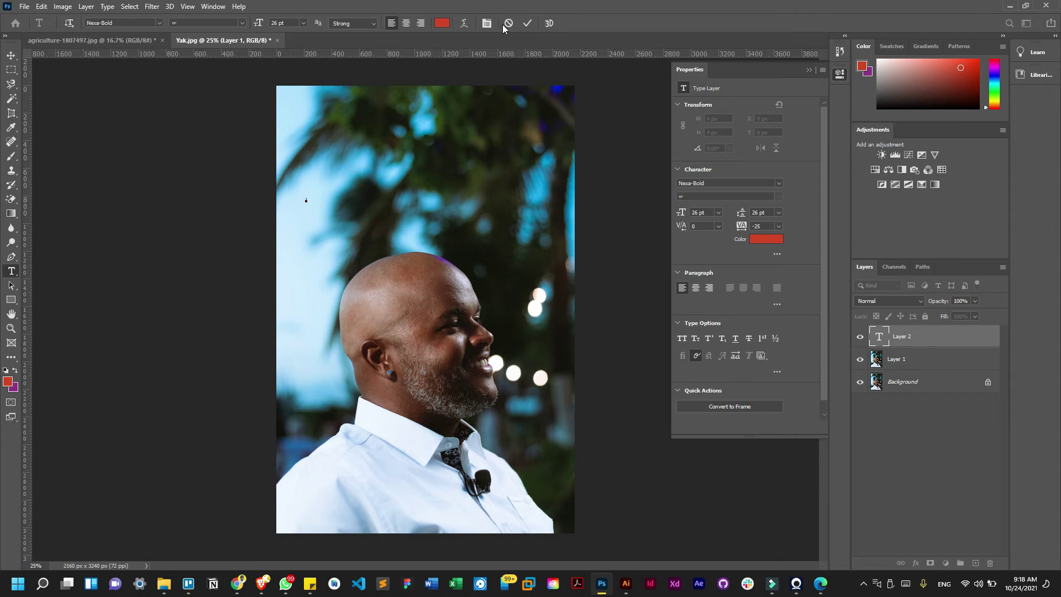
left_click(921, 357)
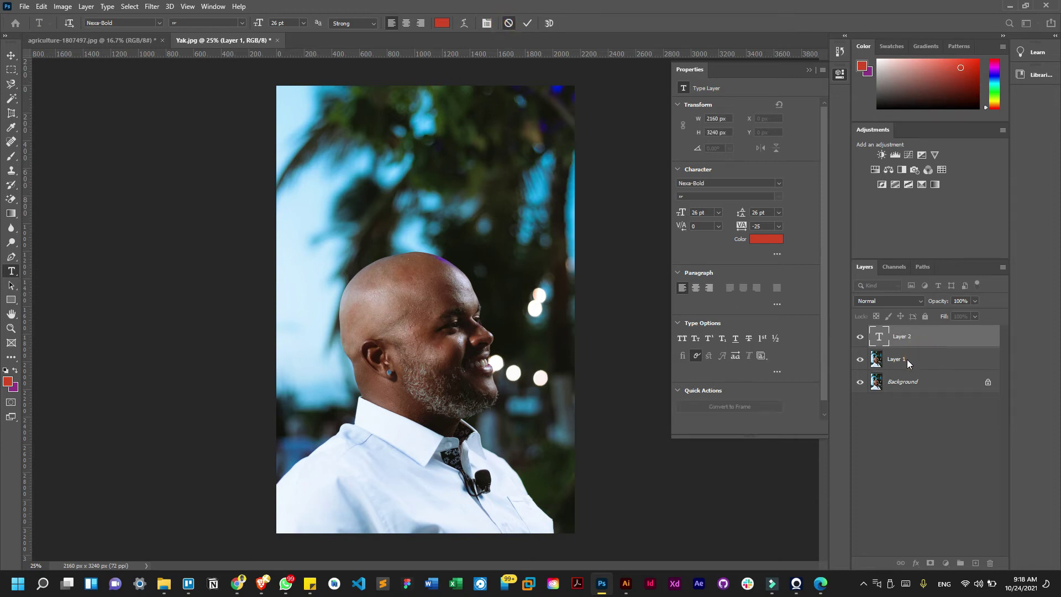
key("alt+bracketright")
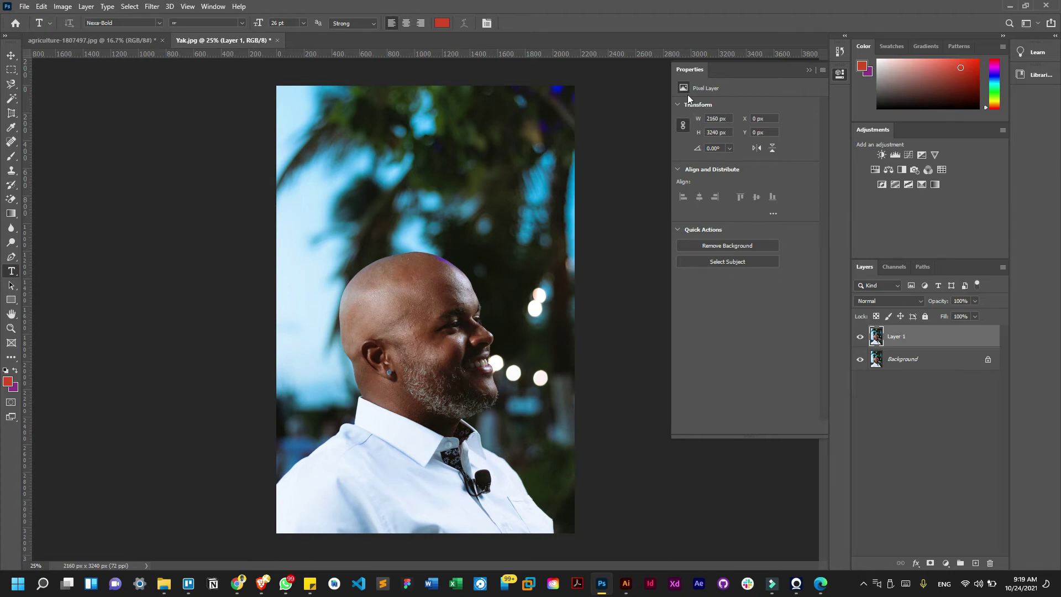
- Isolate the man by copying an automatic Select Subject selection to a new layer and hiding Layer 1 and the Background
left_click(720, 264)
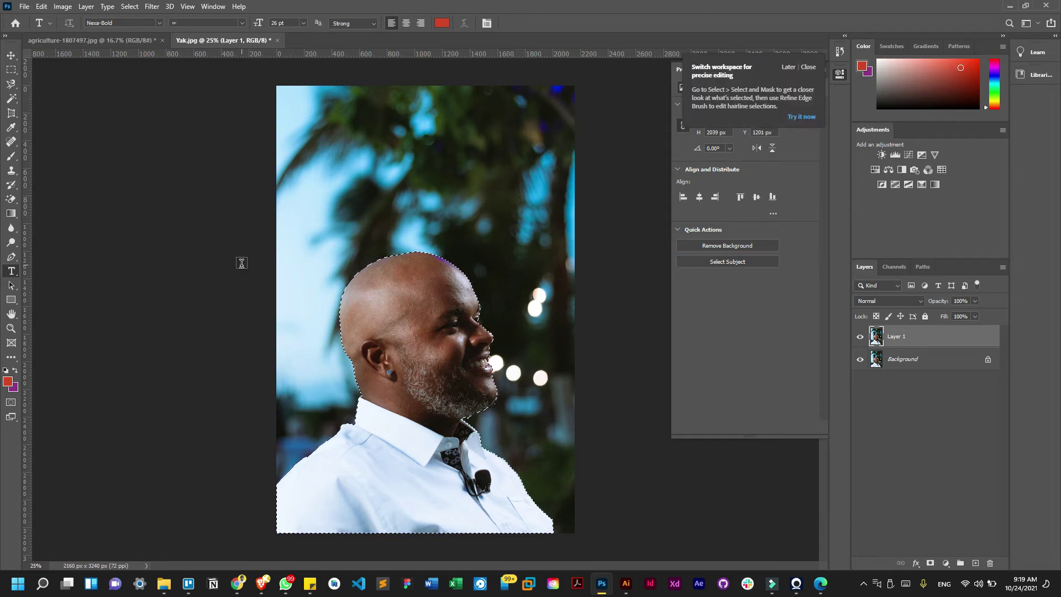
left_click(809, 67)
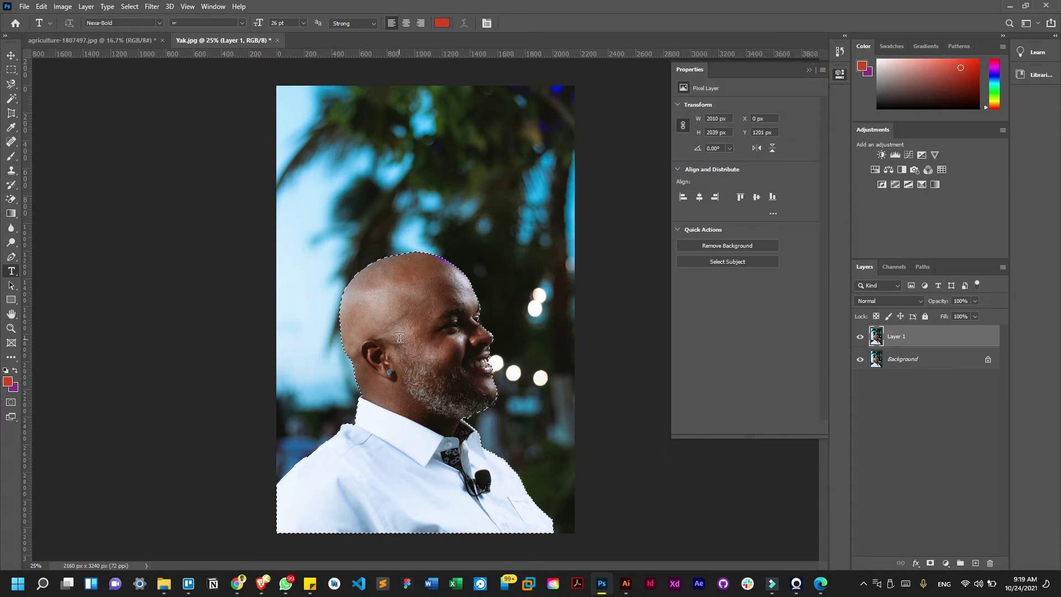
left_click(11, 69)
right_click(399, 290)
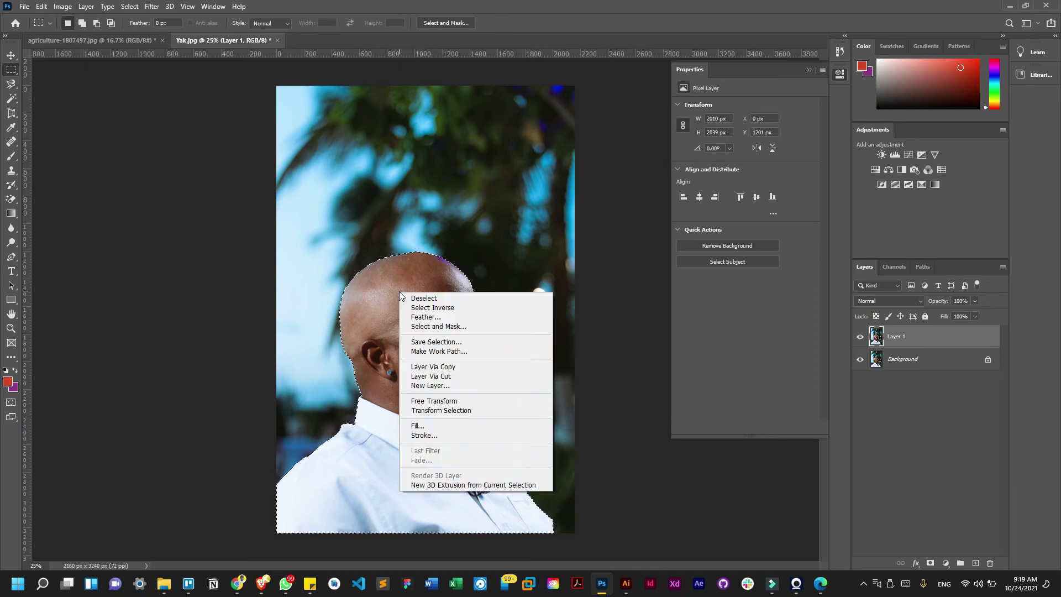
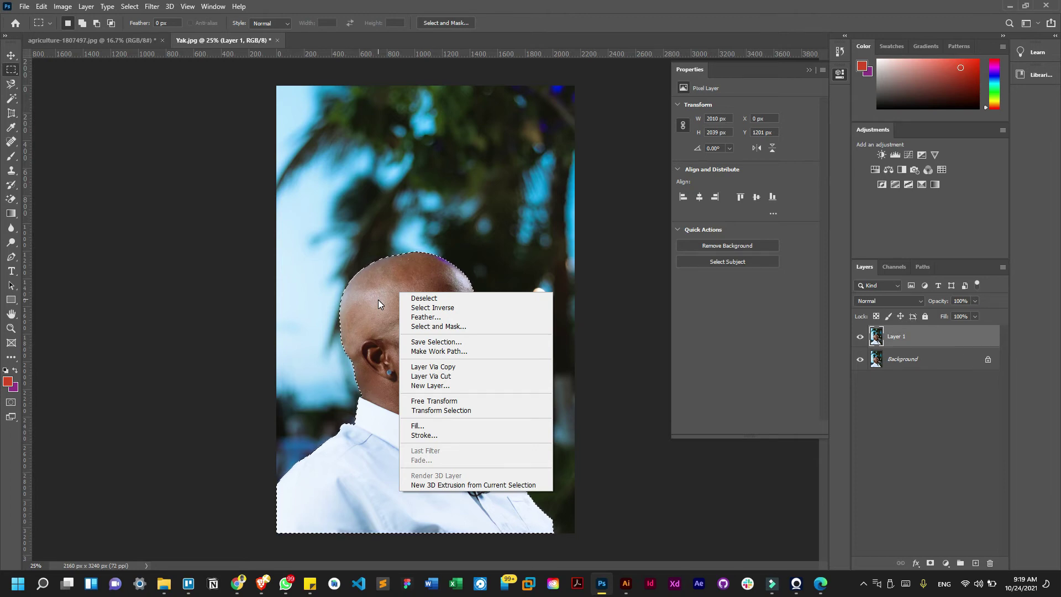
left_click(432, 367)
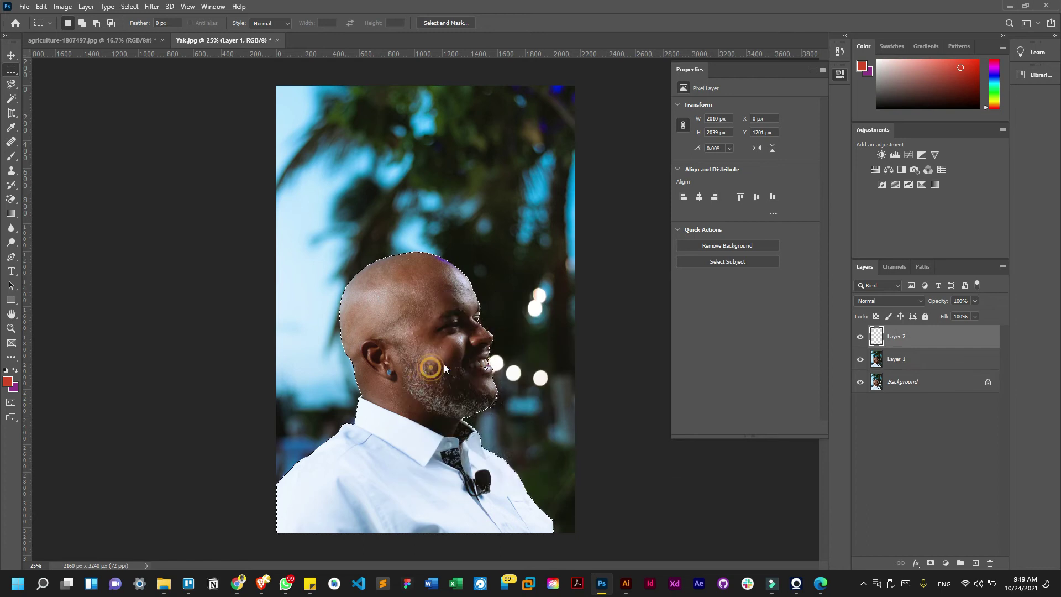
left_click(860, 359)
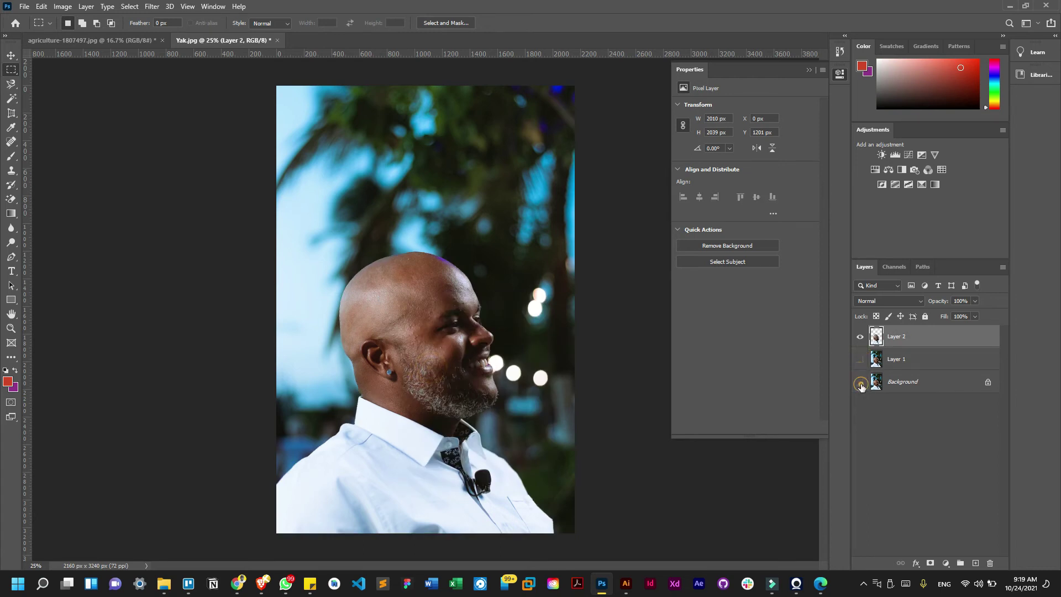
left_click(861, 383)
- Try moving the man's cutout on Layer 2 downward, and hide that layer while showing Layer 1
key("v")
left_click_drag(386, 320, 374, 458)
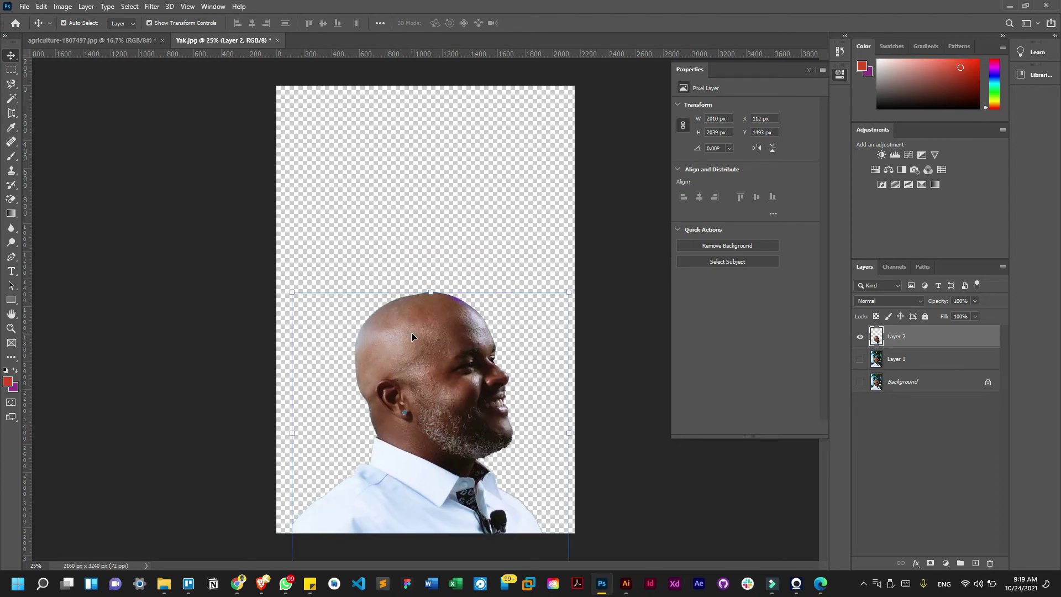
key("ctrl+z")
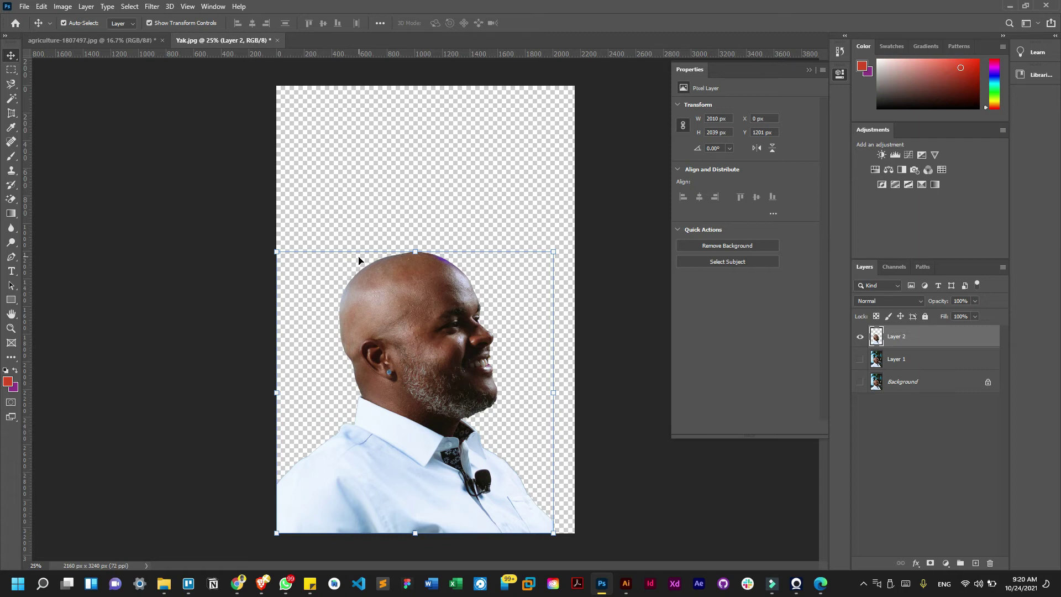
left_click(859, 337)
left_click(859, 360)
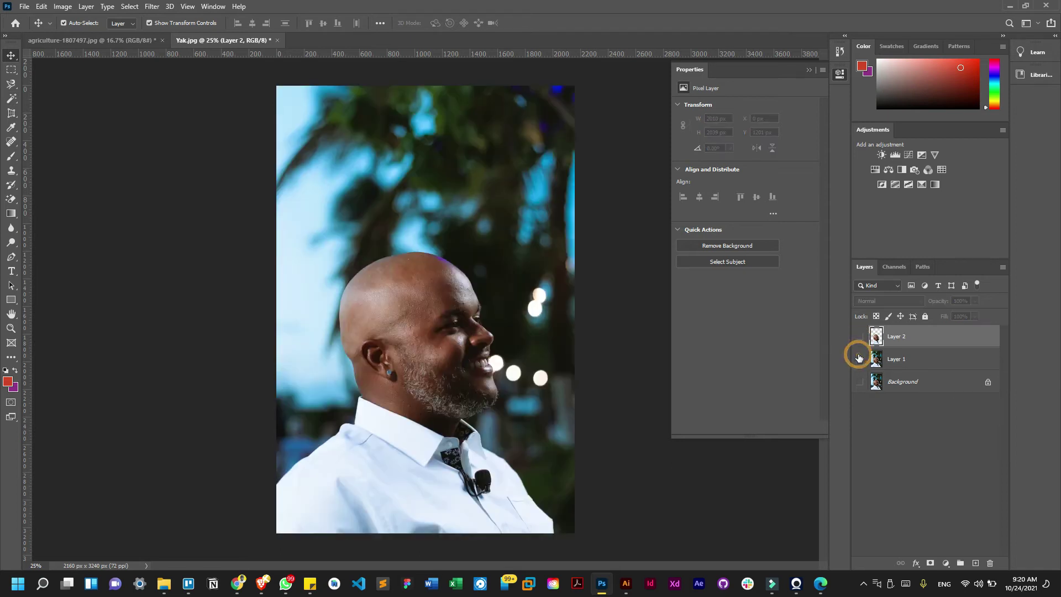
- Try selecting the man's head and shirt with the Quick Selection tool, and clear the selection
left_click(11, 98)
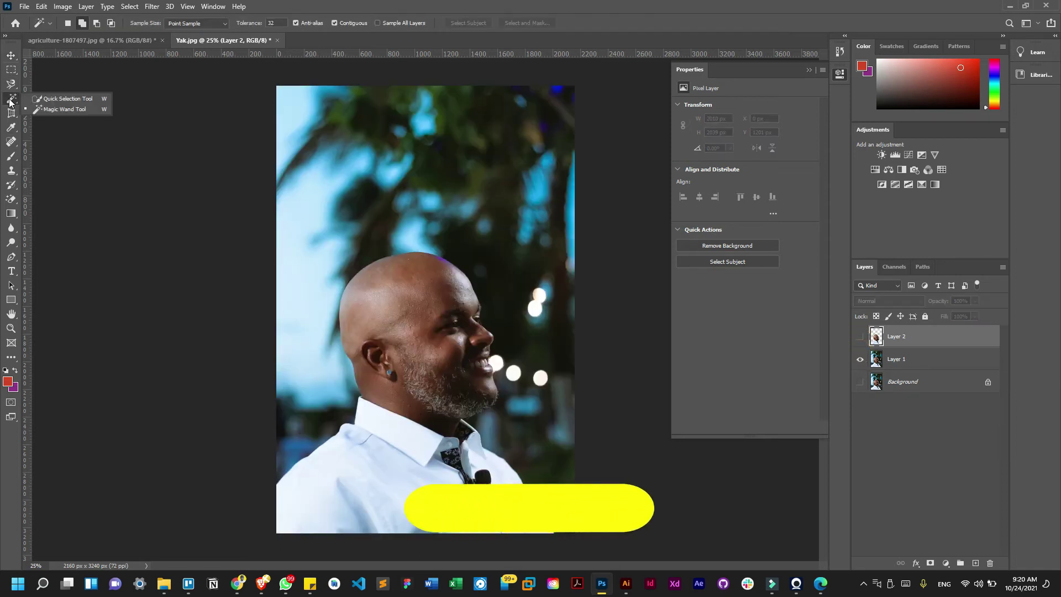
left_click(54, 102)
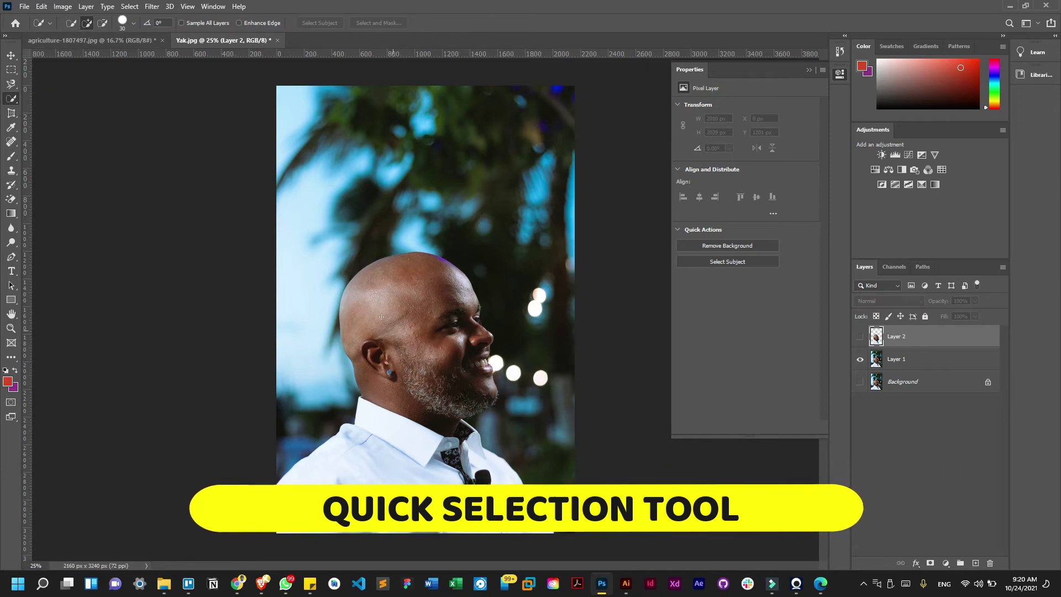
key("ctrl+plus")
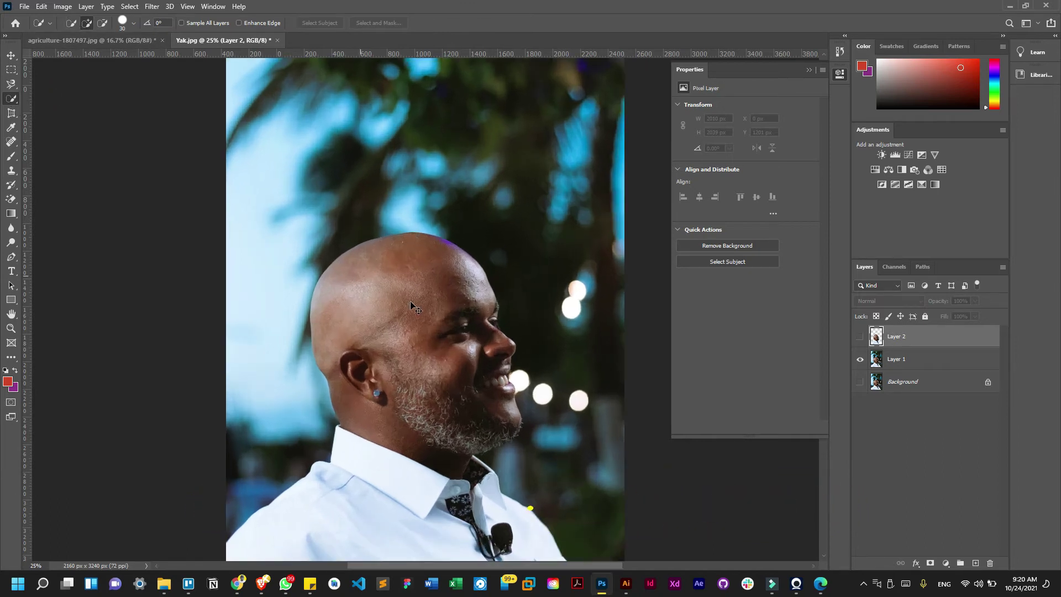
left_click_drag(374, 249, 342, 324)
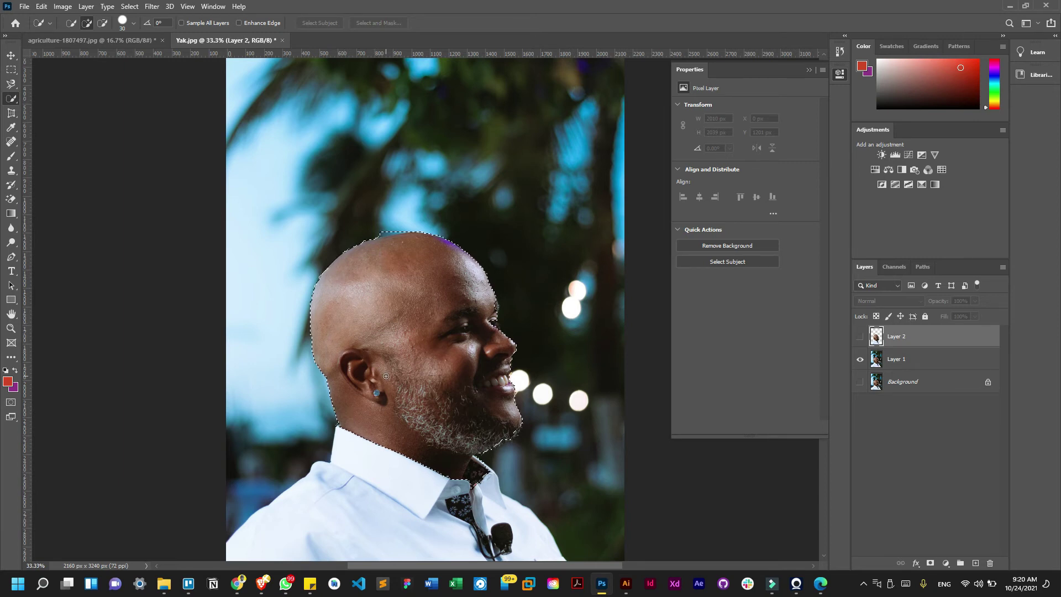
left_click(351, 451)
left_click_drag(351, 451, 305, 506)
mouse_move(427, 517)
left_mouse_down()
mouse_move(474, 500)
mouse_move(494, 506)
left_mouse_up()
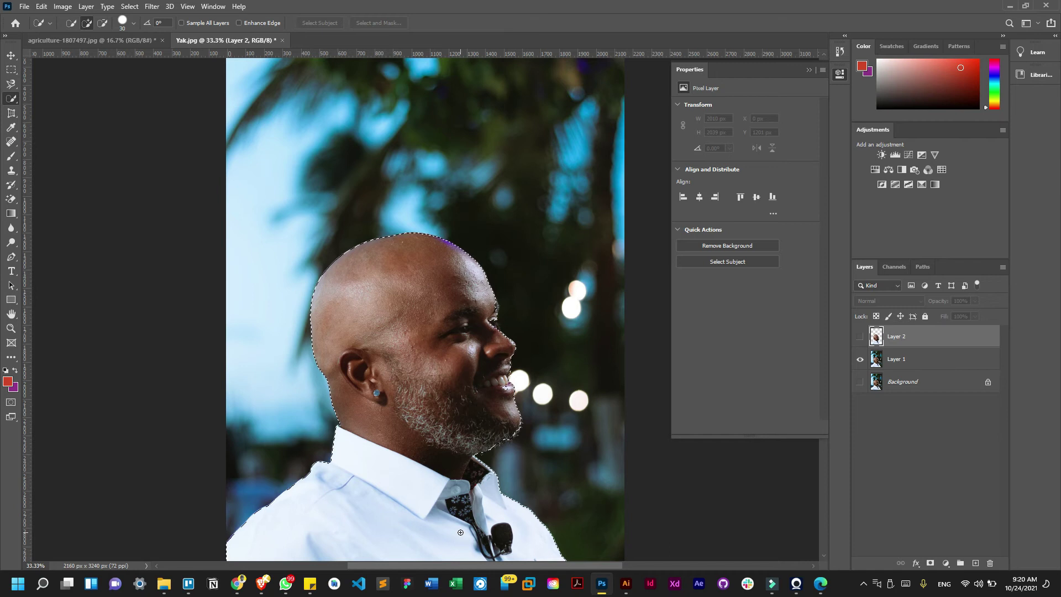
key("ctrl+d")
- Try selecting the skin on the man's head with the Magic Wand tool, and deselect it
right_click(11, 101)
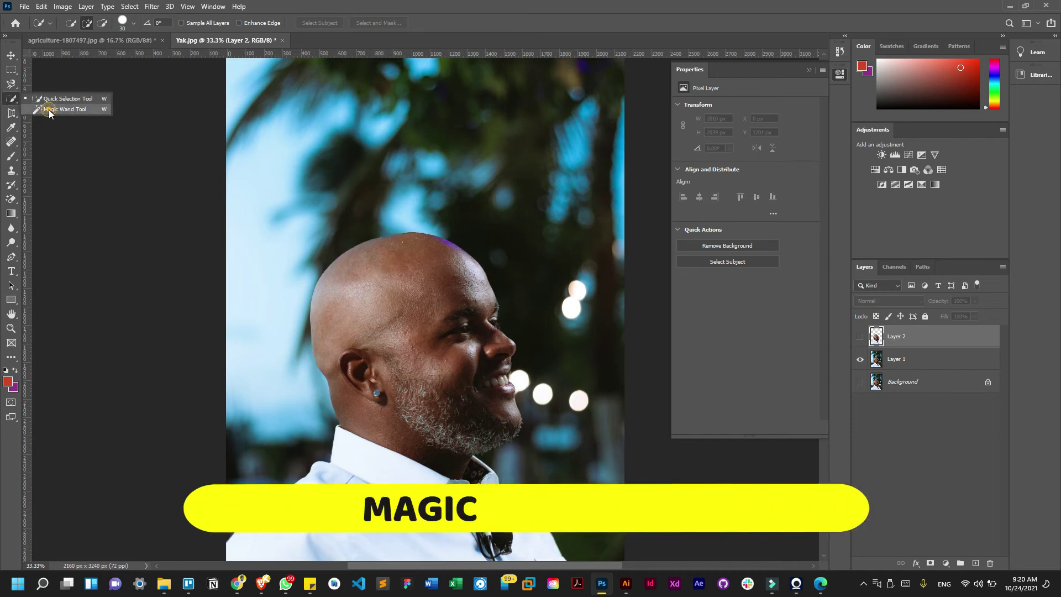
left_click(55, 121)
left_click(382, 272)
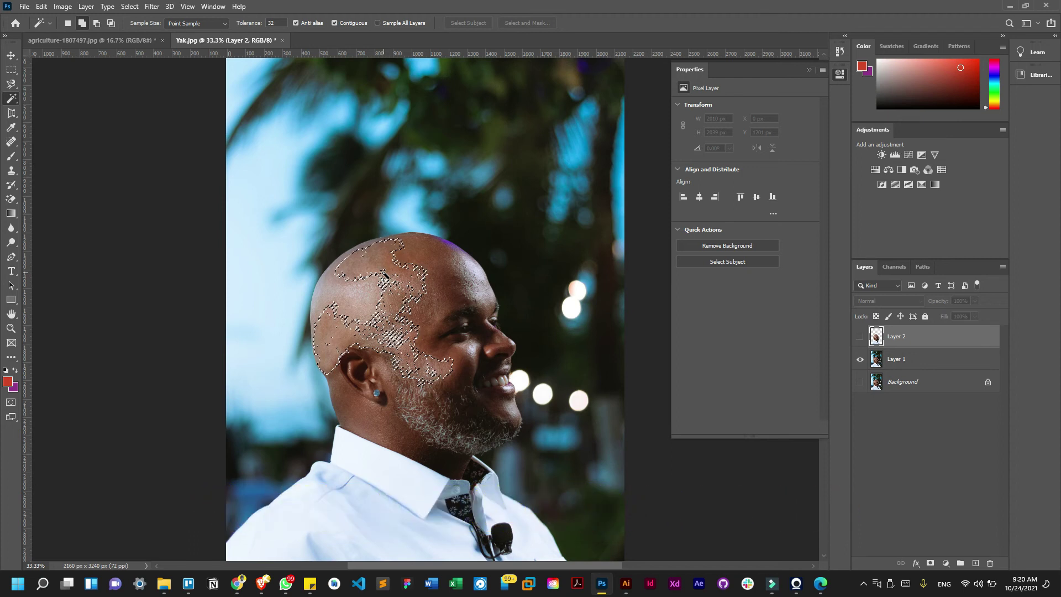
key("ctrl+d")
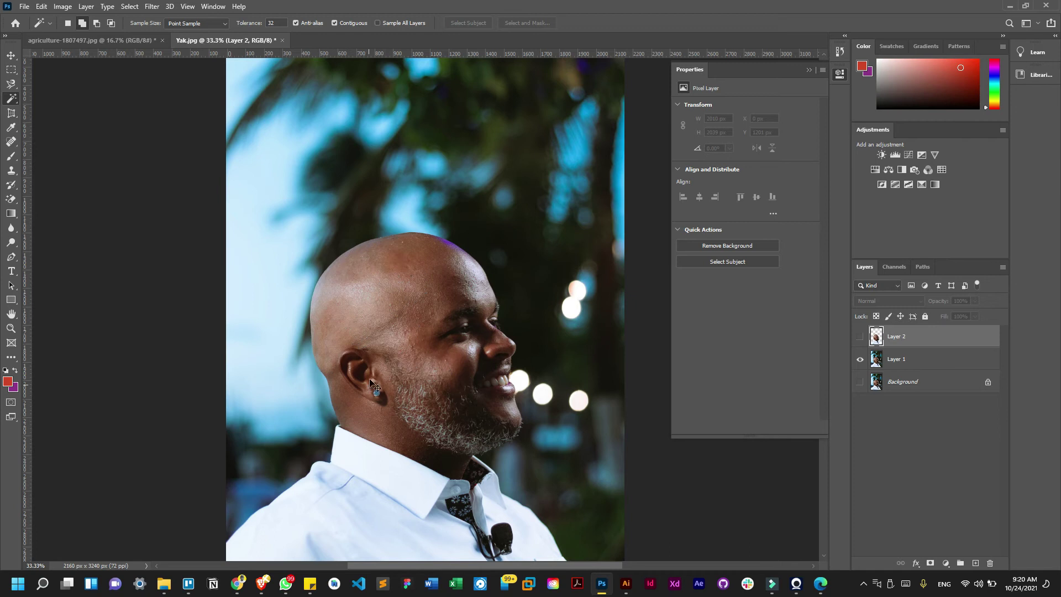
- Set the Magic Wand tolerance to 100, test it by selecting the man's shirt, and deselect
scroll(288, 442, "down", 3)
left_click(341, 462)
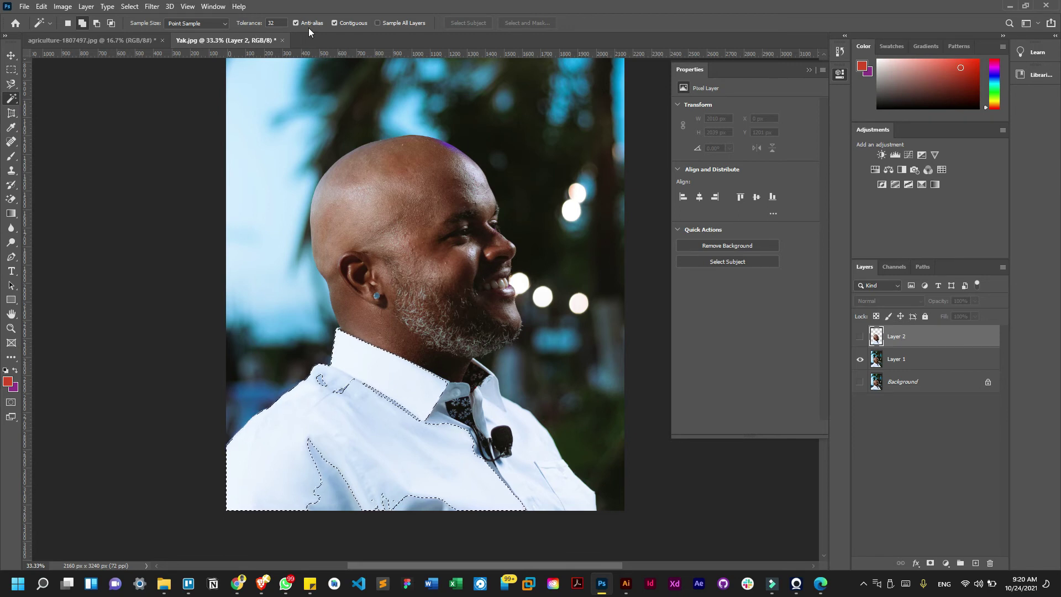
double_click(271, 23)
type("100")
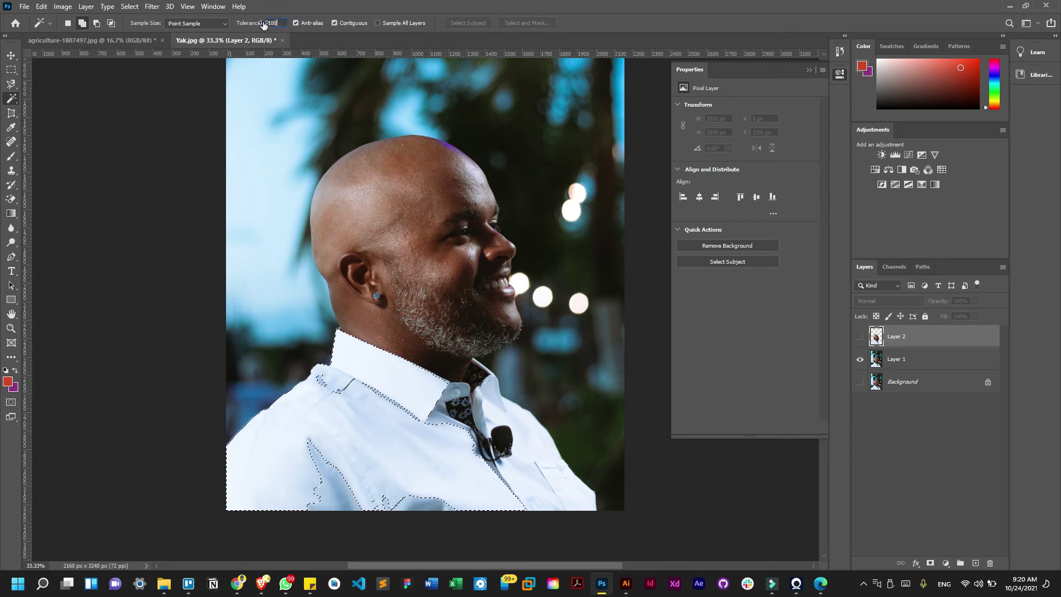
key("ctrl+shift+s")
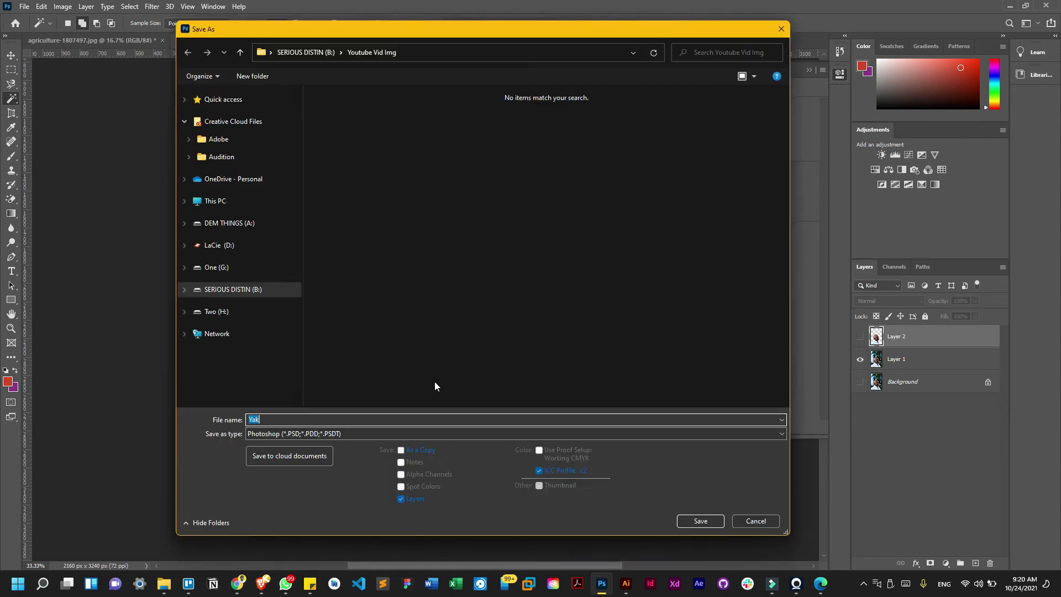
left_click(780, 32)
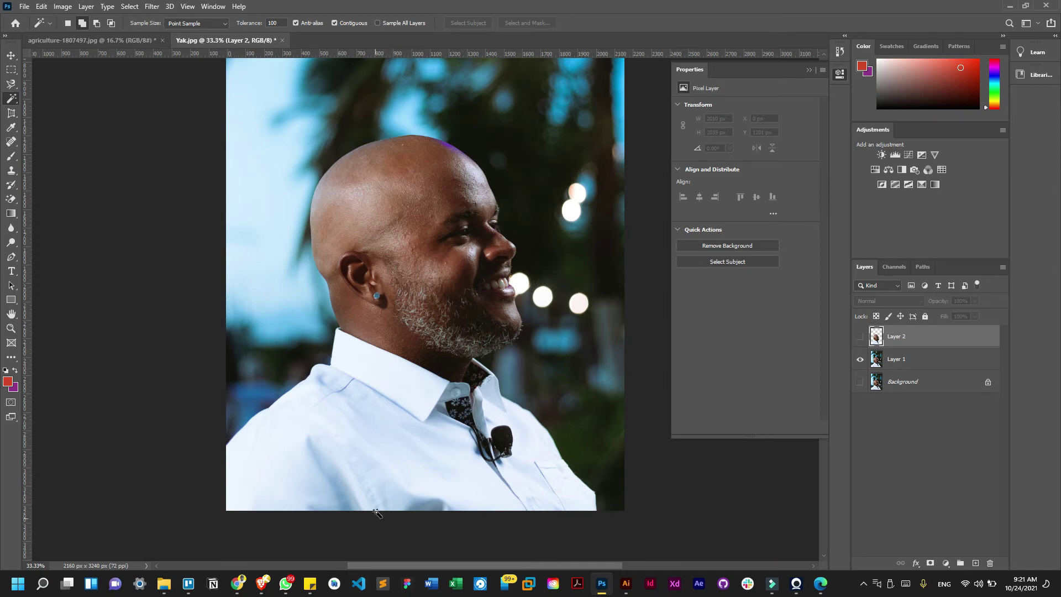
left_click(370, 471)
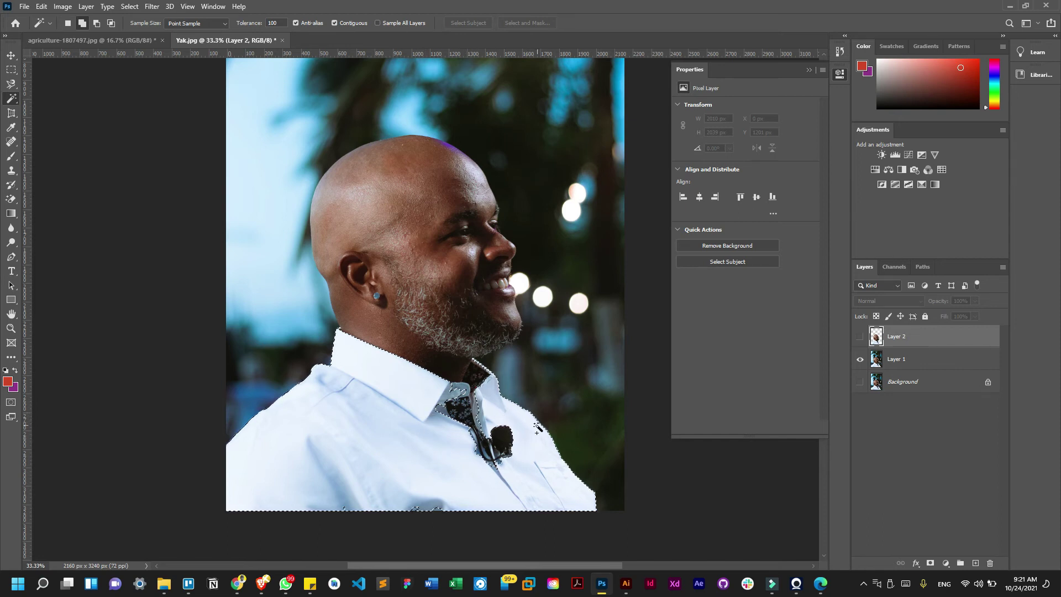
key("ctrl+d")
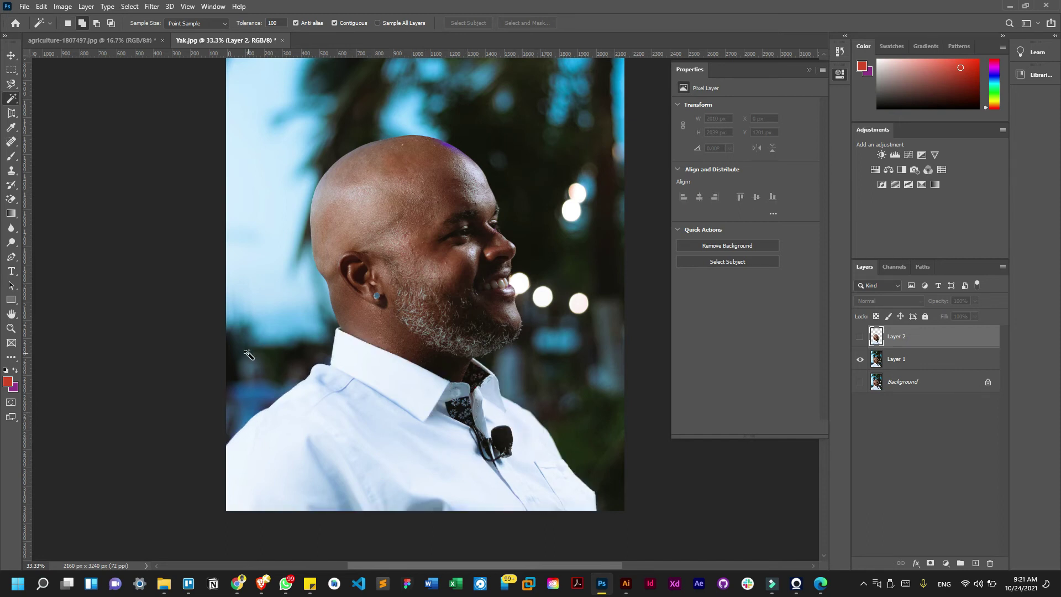
- Open the flower photo erda-estremera-1BNo7K8MmyQ-unsplash and collapse the layer properties
left_click(24, 6)
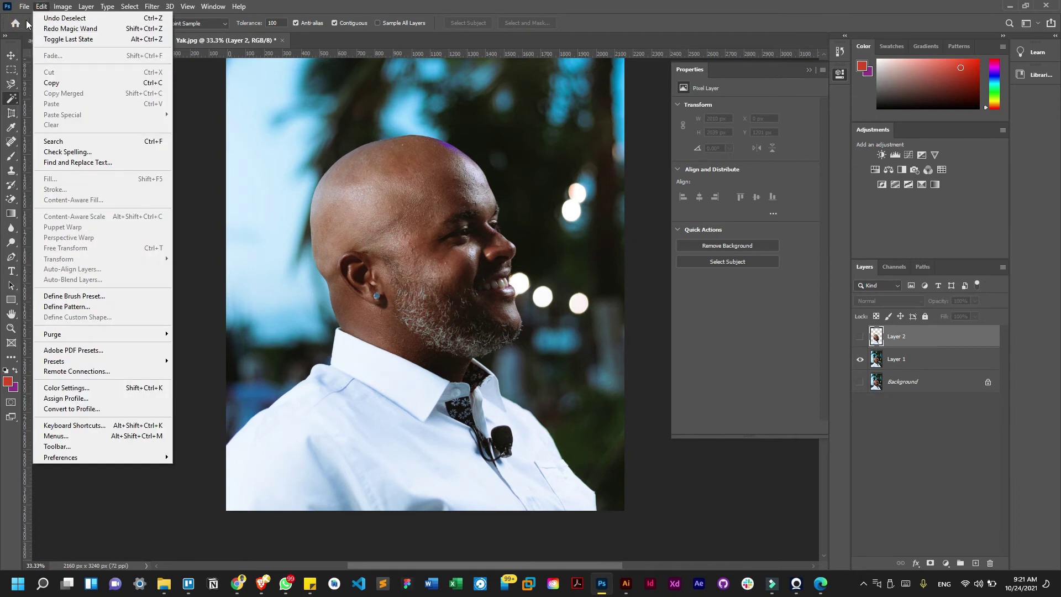
left_click(34, 29)
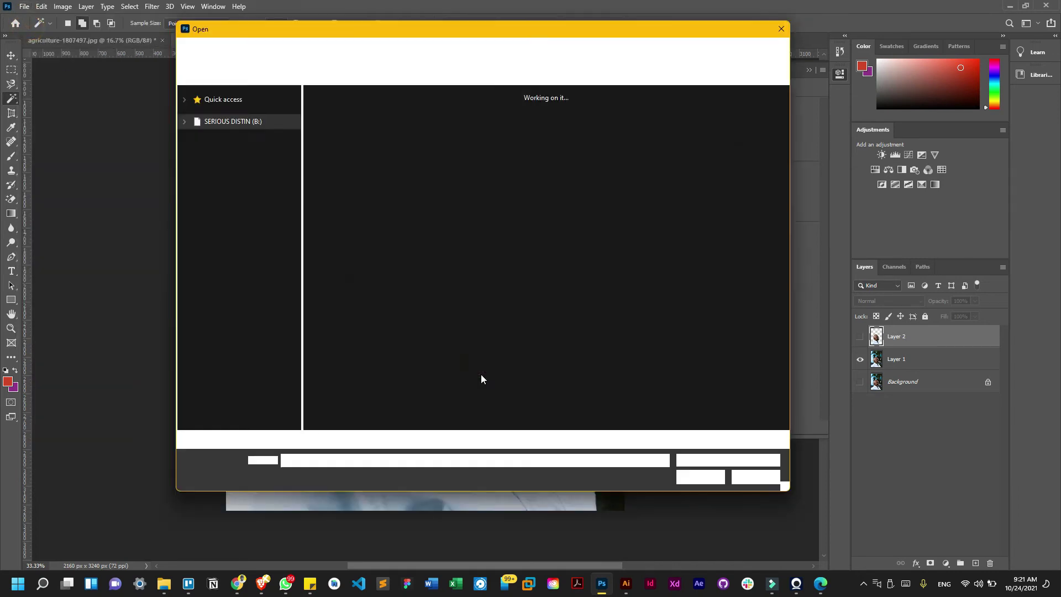
left_click(645, 177)
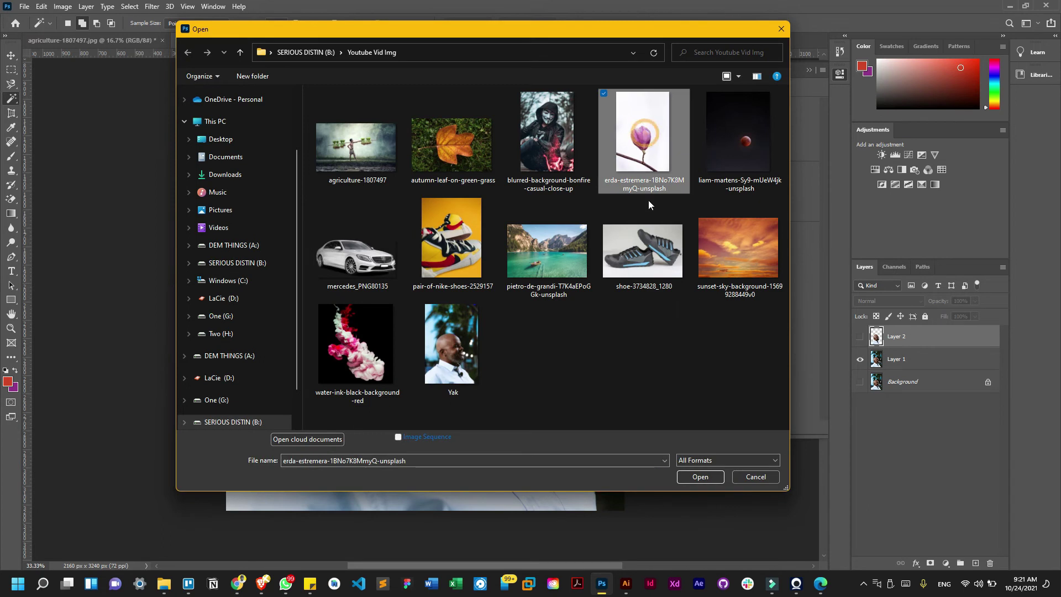
left_click(700, 479)
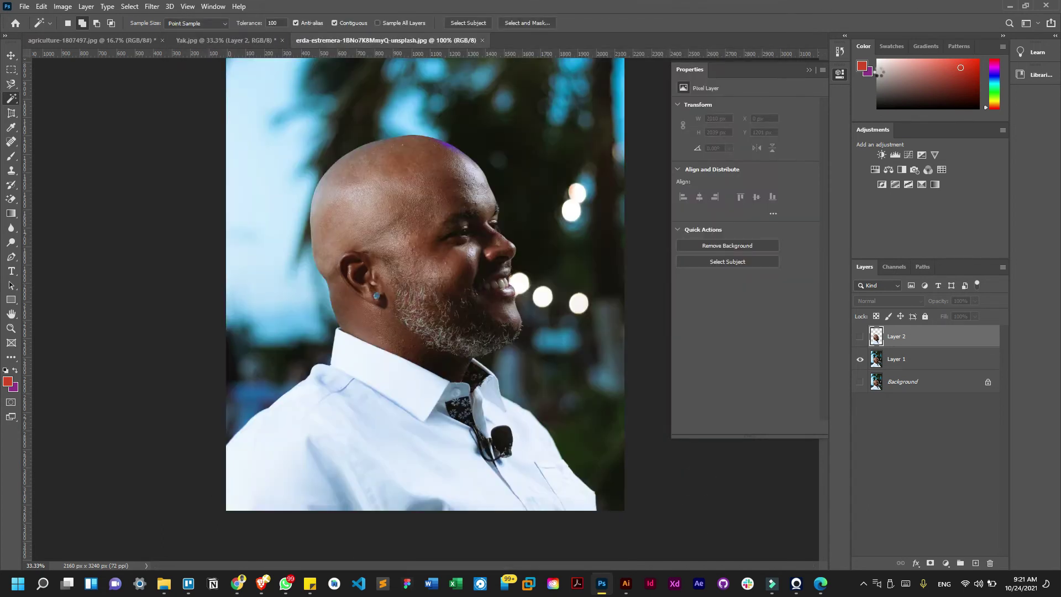
left_click(810, 70)
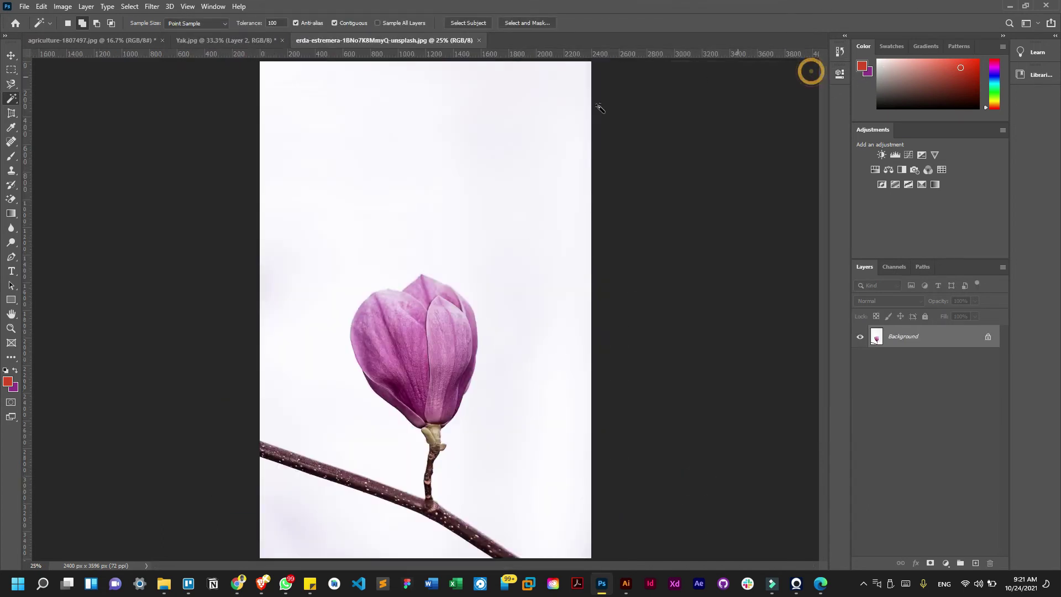
- Try selecting the photo's white background with the Magic Wand at tolerance 100, inspect the flower's edges, and deselect
key("ctrl+minus")
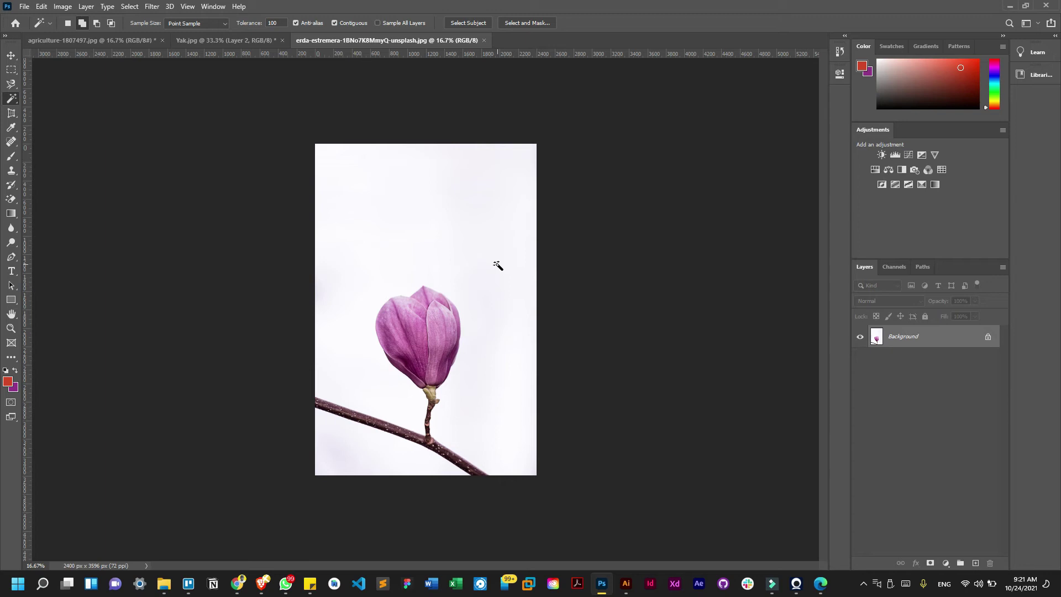
key("ctrl+1")
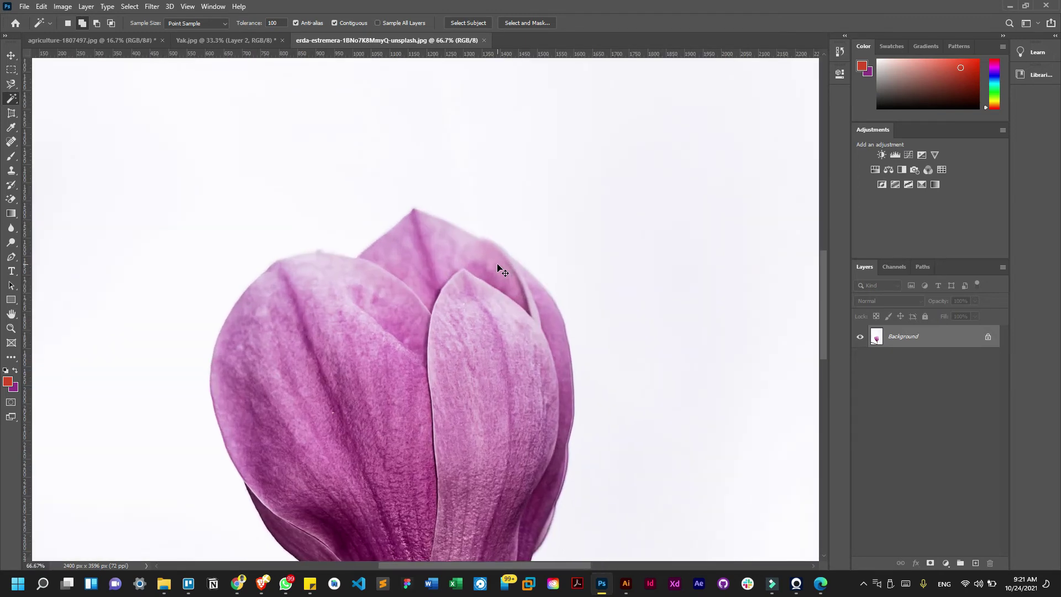
key("ctrl+0")
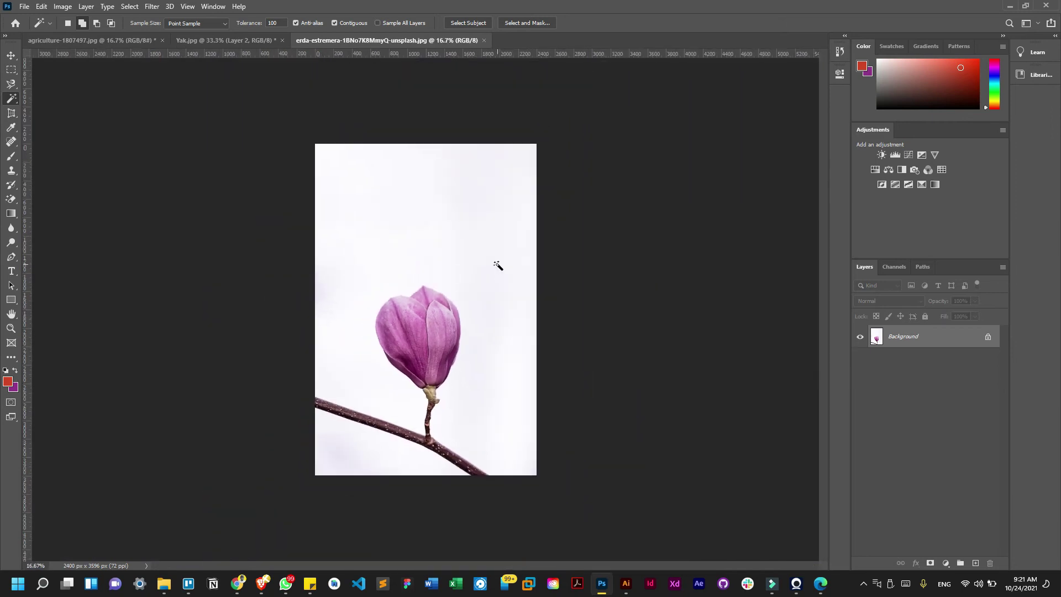
left_click(499, 204)
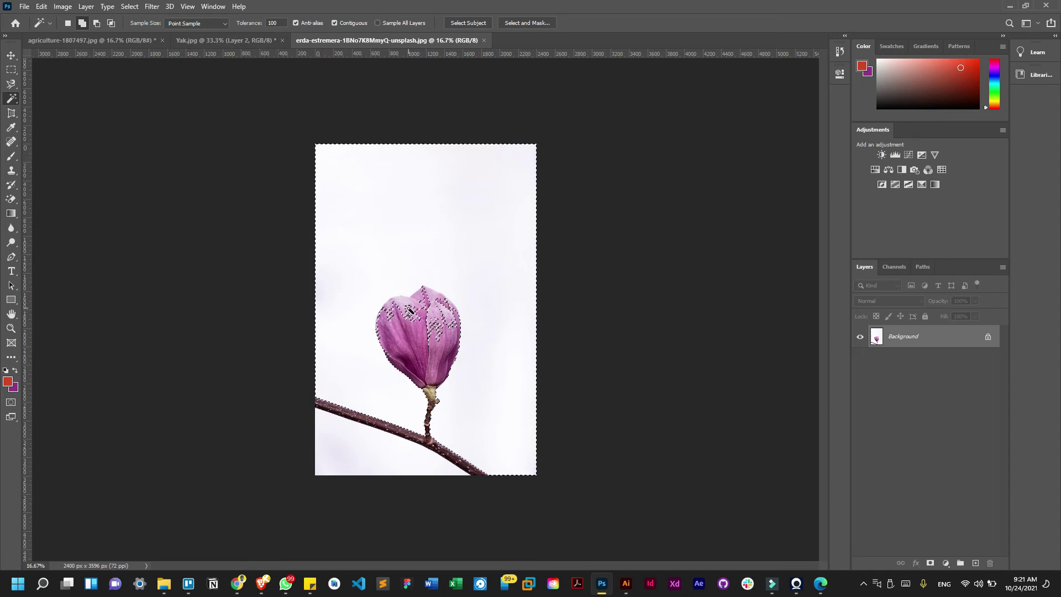
key("ctrl+plus")
key("ctrl+plus")
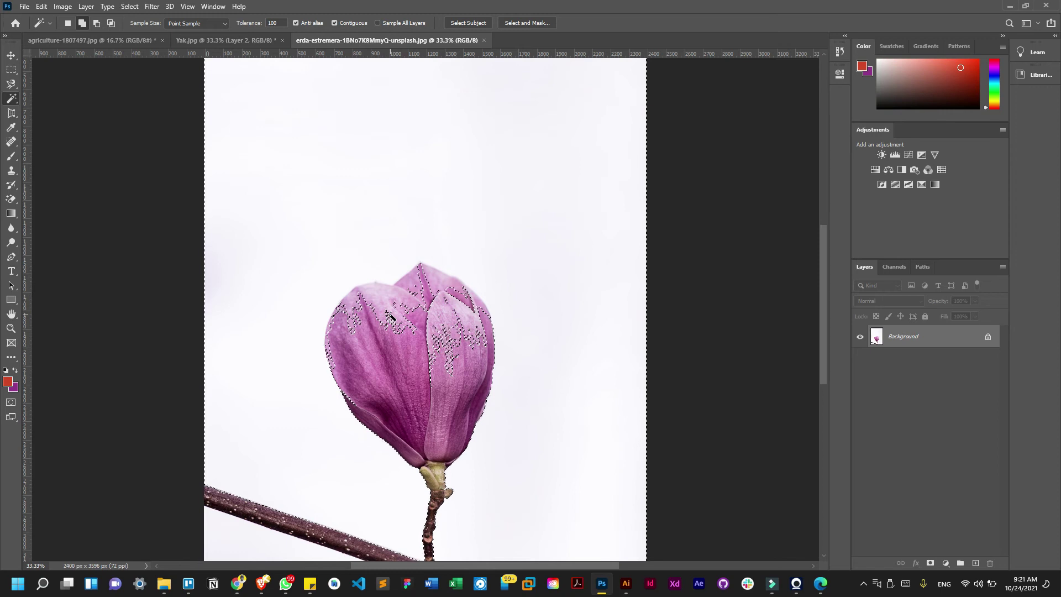
key("ctrl+minus")
key("ctrl+d")
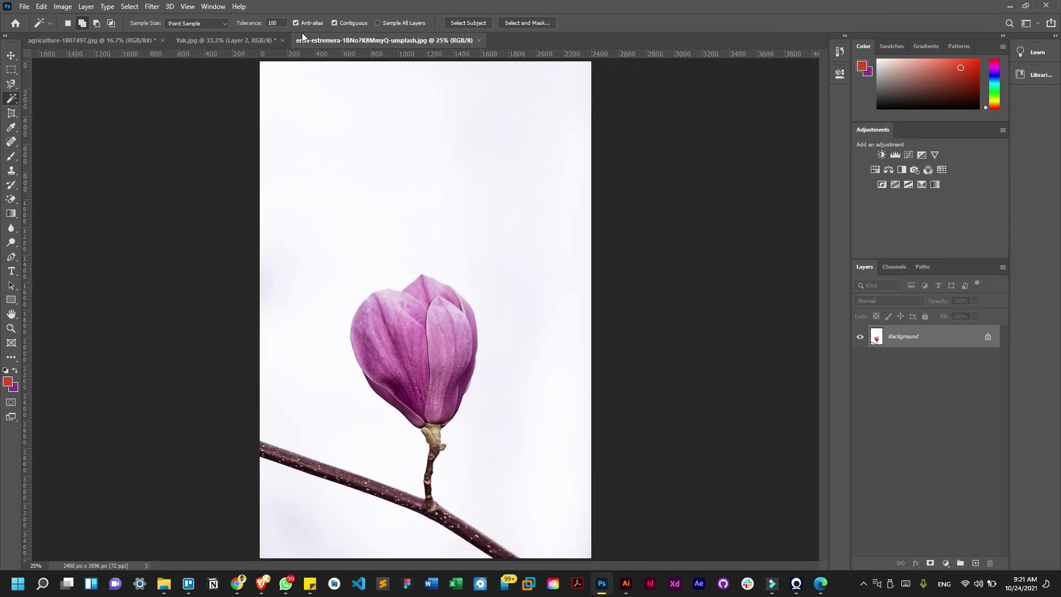
- Set the Magic Wand tolerance to 32, select the white background, inspect the selection around the petals, and deselect
left_click(272, 24)
left_click(468, 165)
key("ctrl+plus")
key("ctrl+plus")
key("ctrl+plus")
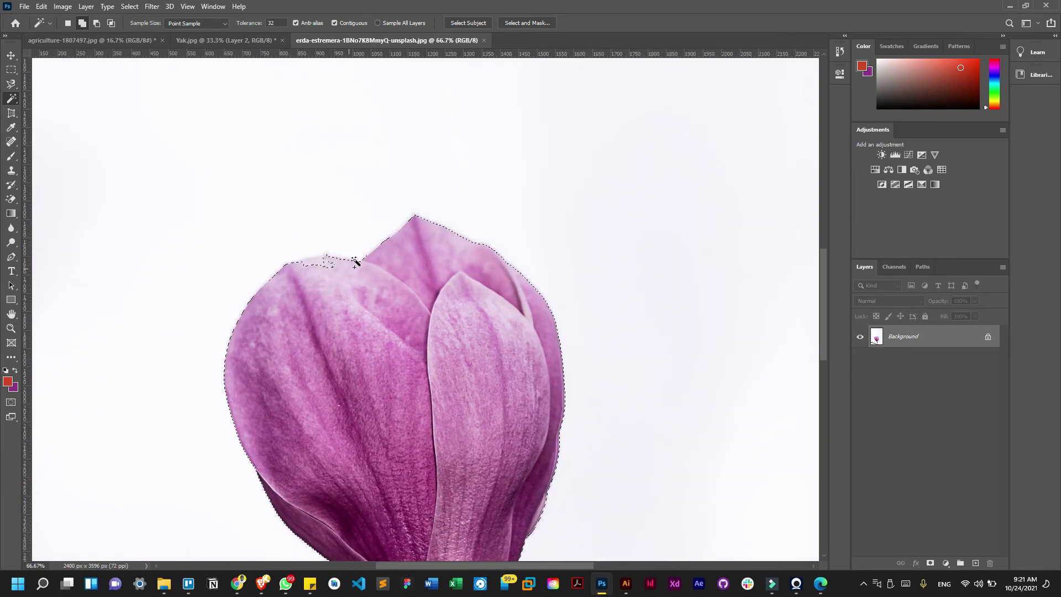
key("ctrl+minus")
key("ctrl+minus")
key("ctrl+minus")
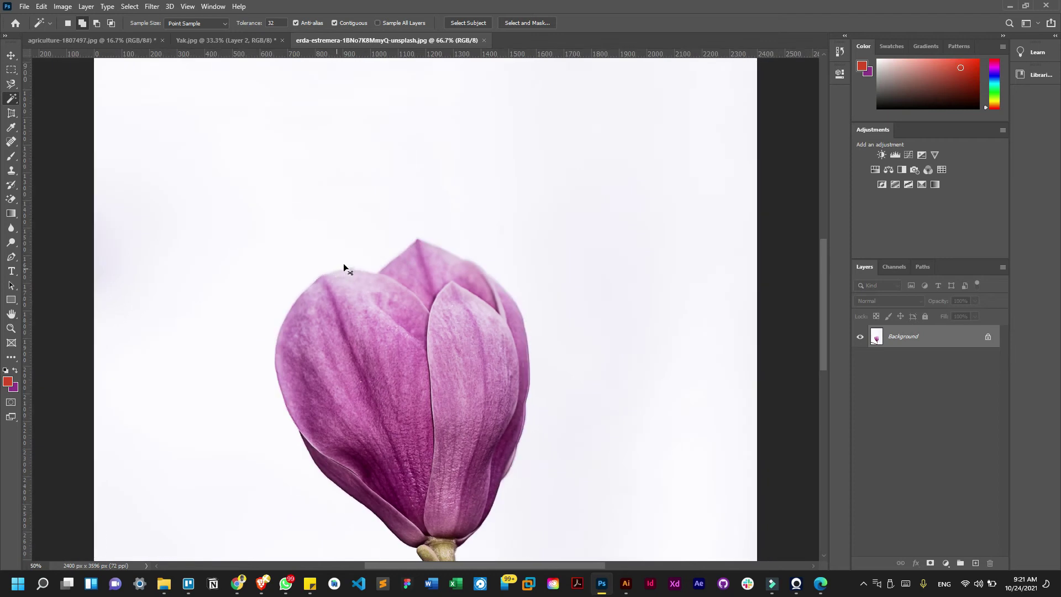
key("ctrl+d")
- Set the Magic Wand tolerance to 25, test it on the white background, and clear the selection
left_click(273, 25)
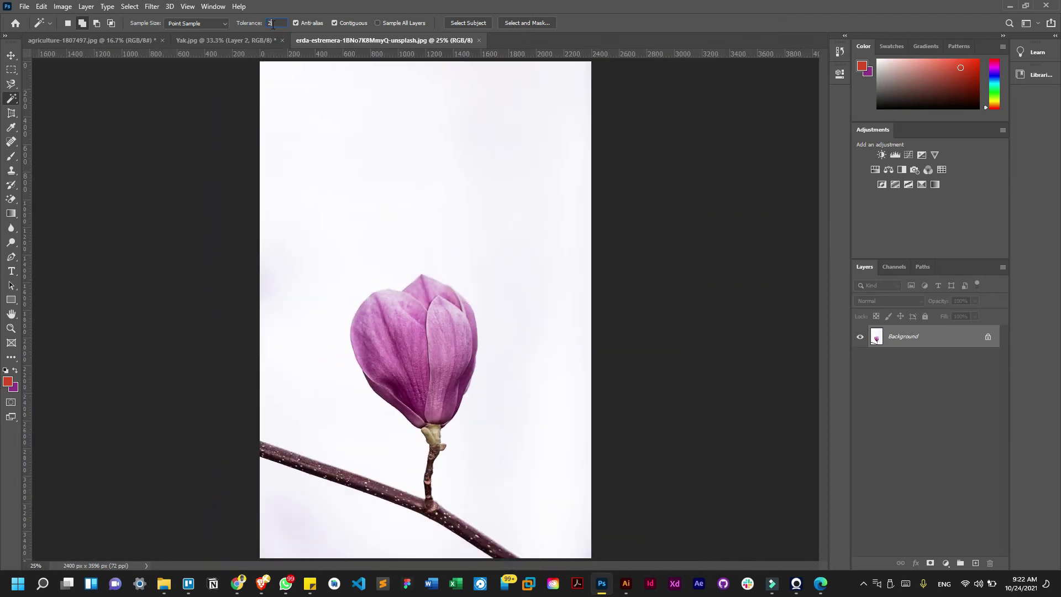
left_click(473, 204)
key("ctrl+d")
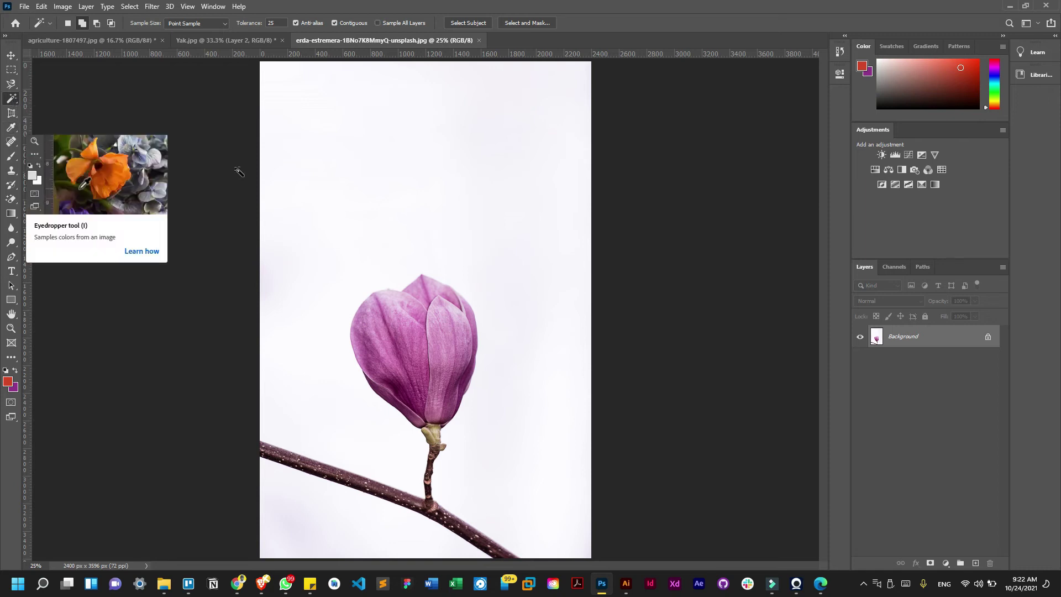
- Activate the Crop tool on the flower photo and view its related tool variants
left_click(11, 113)
left_click(45, 113)
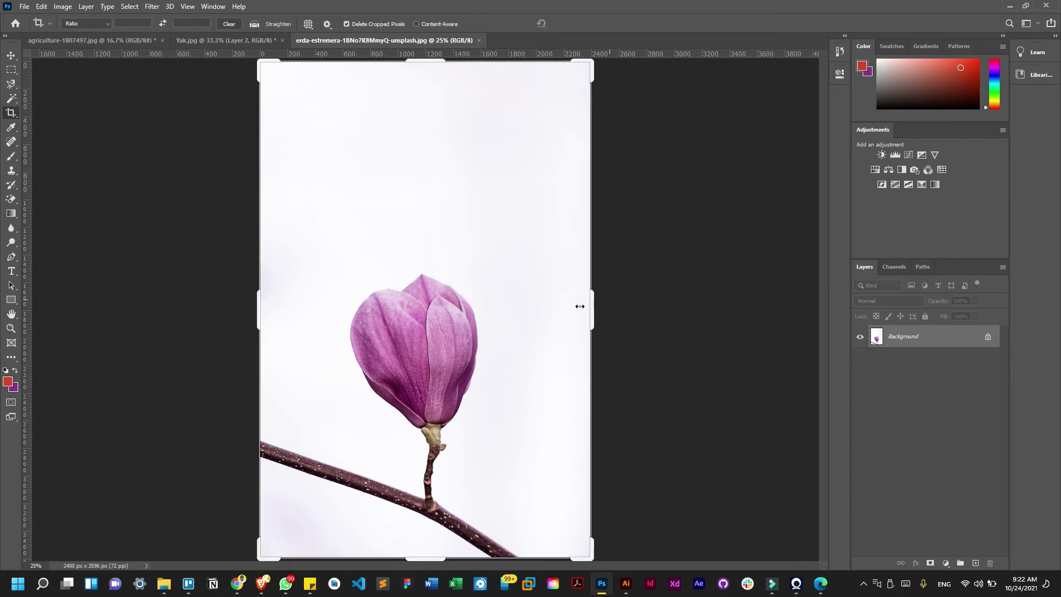
left_click(11, 115)
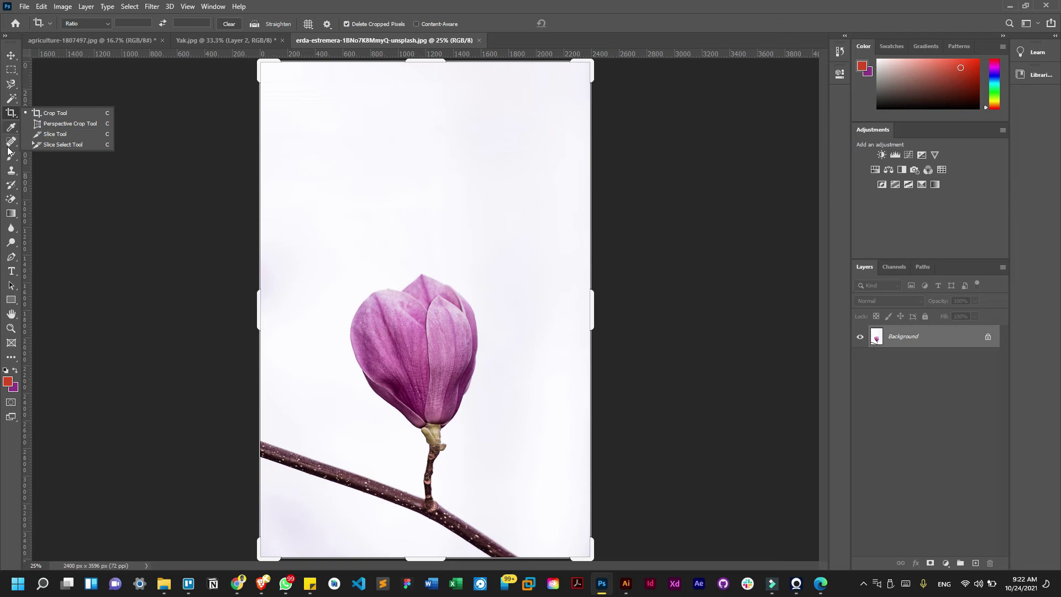
- Sample purple tones from the flower's petals as the foreground color with the Eyedropper tool
left_click(11, 132)
left_click(11, 132)
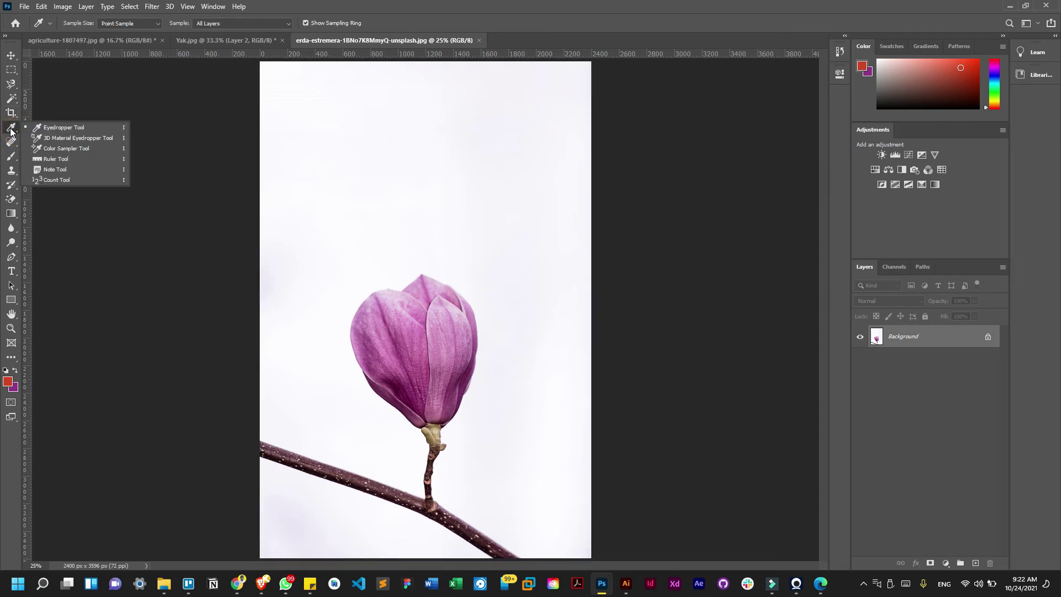
left_click(49, 126)
left_click(400, 335)
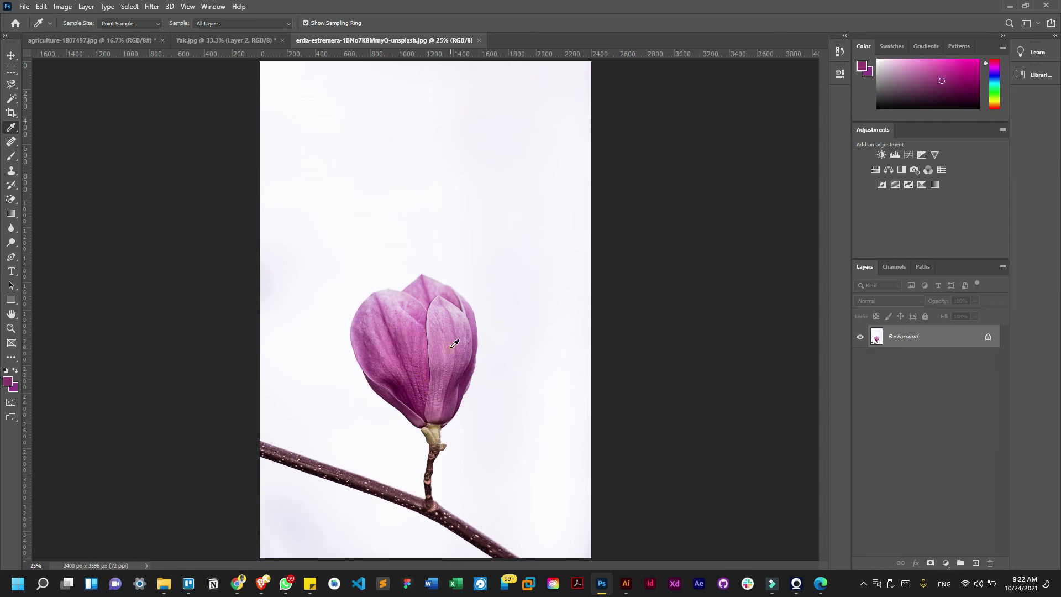
left_click_drag(441, 376, 469, 369)
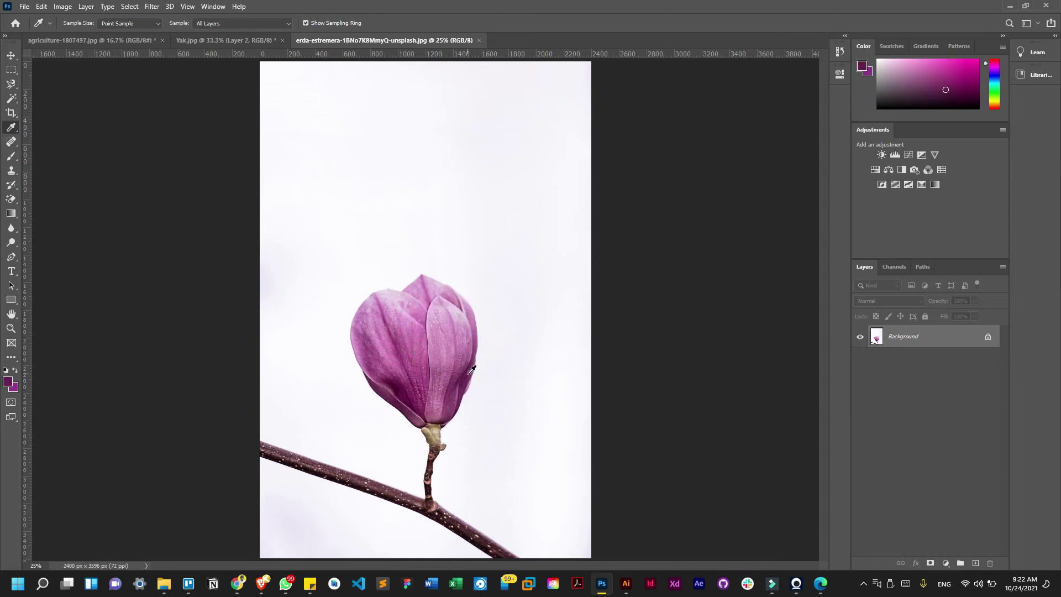
- Try magenta, yellow and other hues for the foreground color in the Color Picker, and cancel the change
left_click(8, 385)
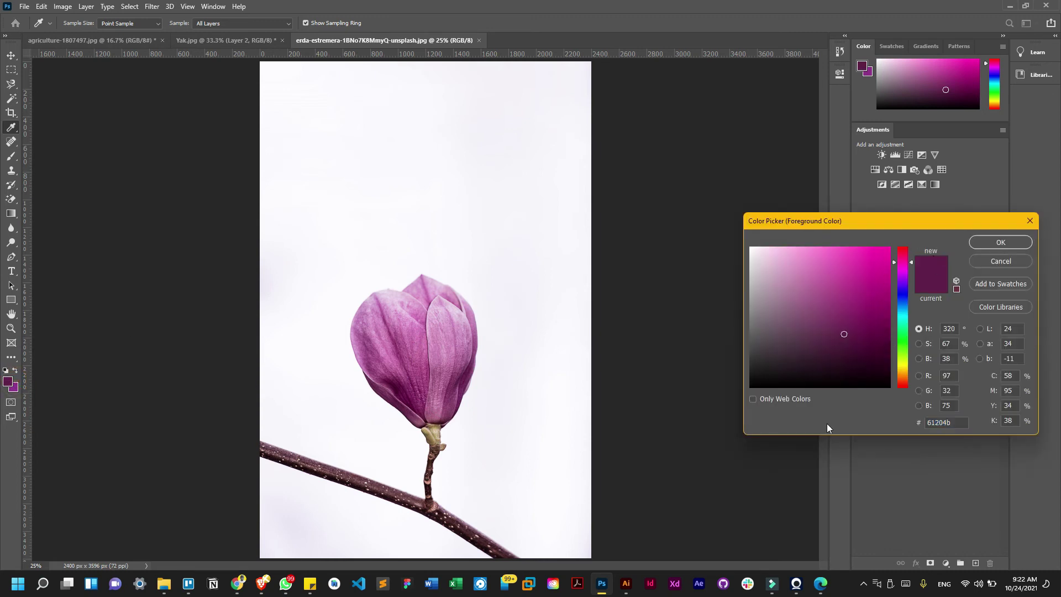
left_click_drag(958, 423, 923, 421)
left_click(866, 299)
left_click(877, 268)
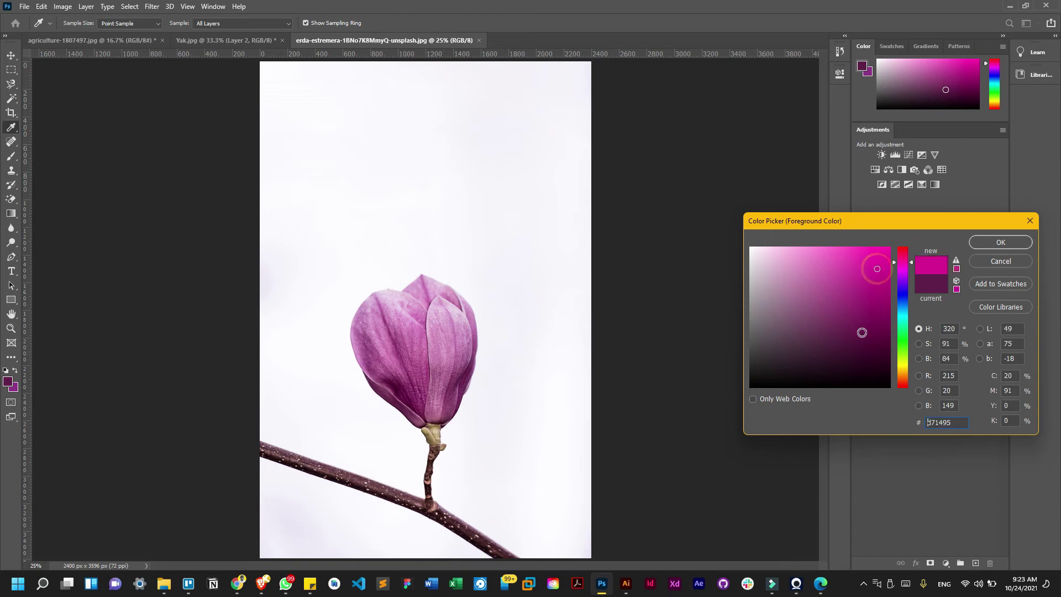
left_click(902, 364)
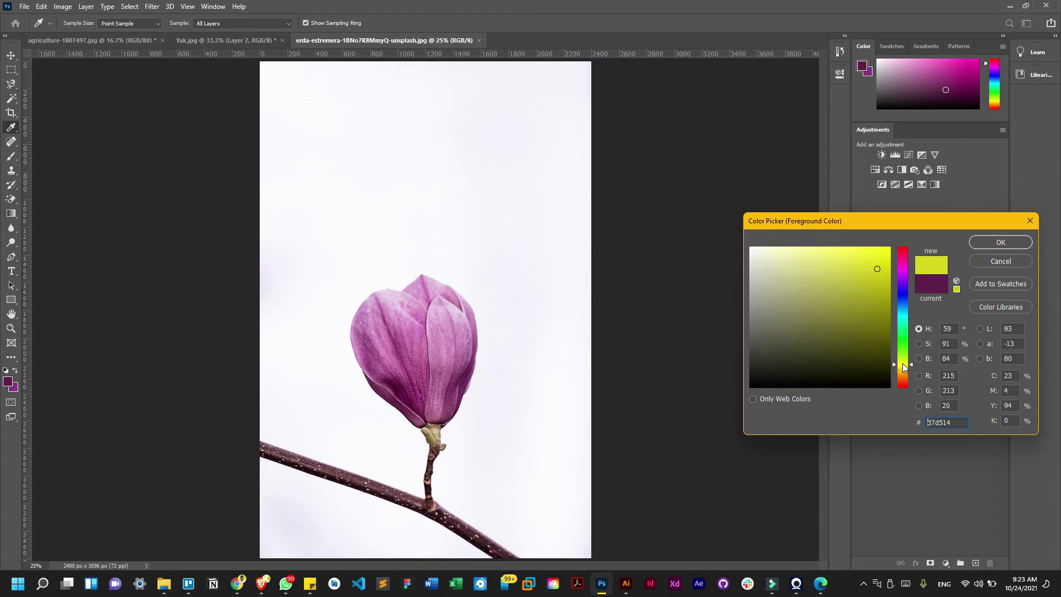
left_click(903, 386)
mouse_move(879, 279)
left_mouse_down()
mouse_move(877, 253)
mouse_move(873, 284)
mouse_move(880, 263)
mouse_move(859, 293)
mouse_move(888, 308)
left_mouse_up()
left_click(902, 281)
left_click(997, 262)
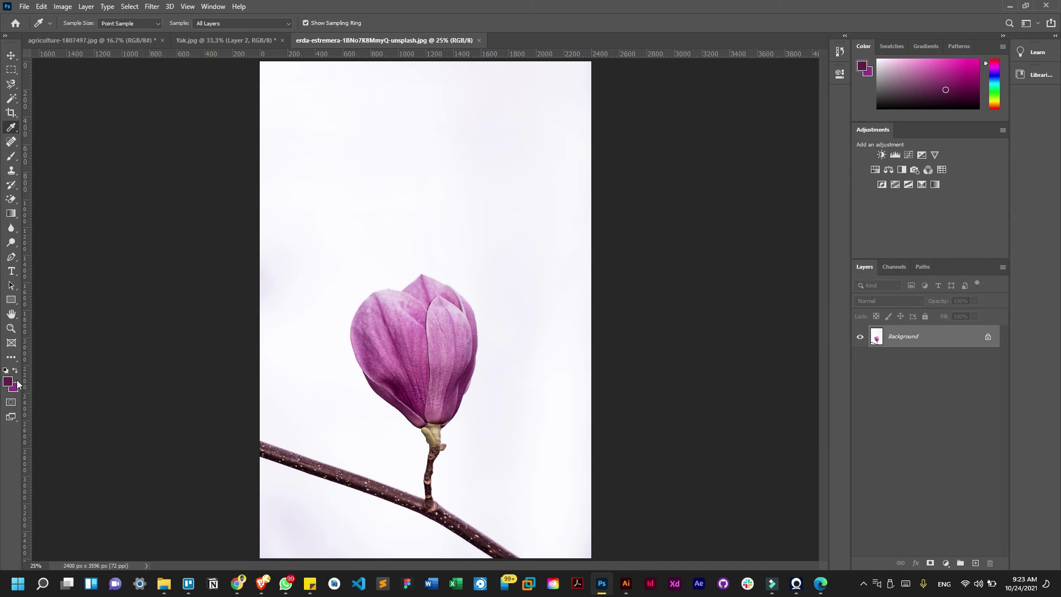
- Sample a muted purple from the flower's petal as foreground color, view its hex code, and switch to the Move tool
left_click_drag(445, 374, 469, 381)
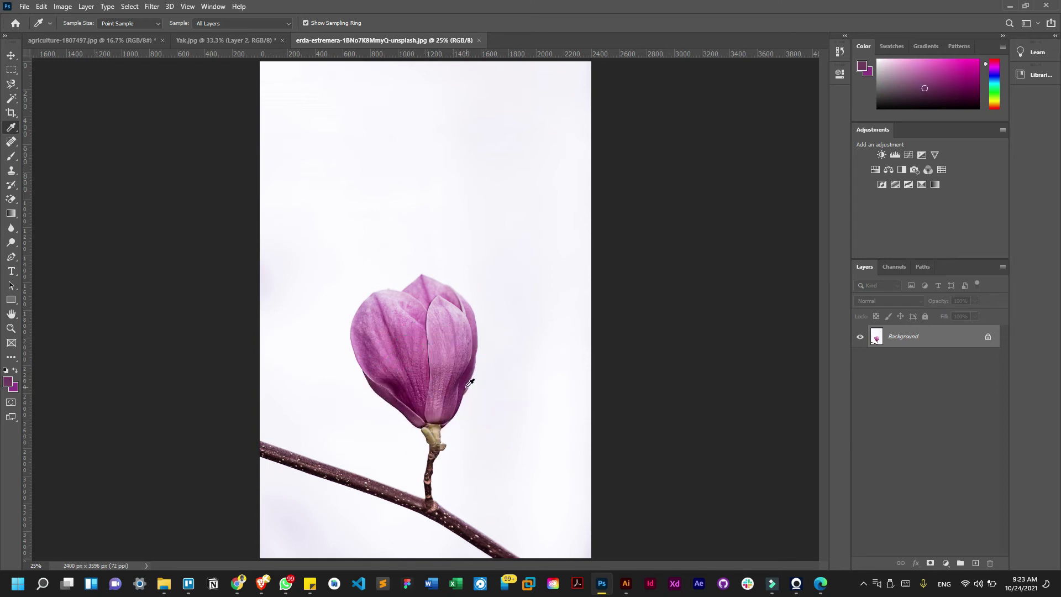
left_click(7, 381)
double_click(959, 422)
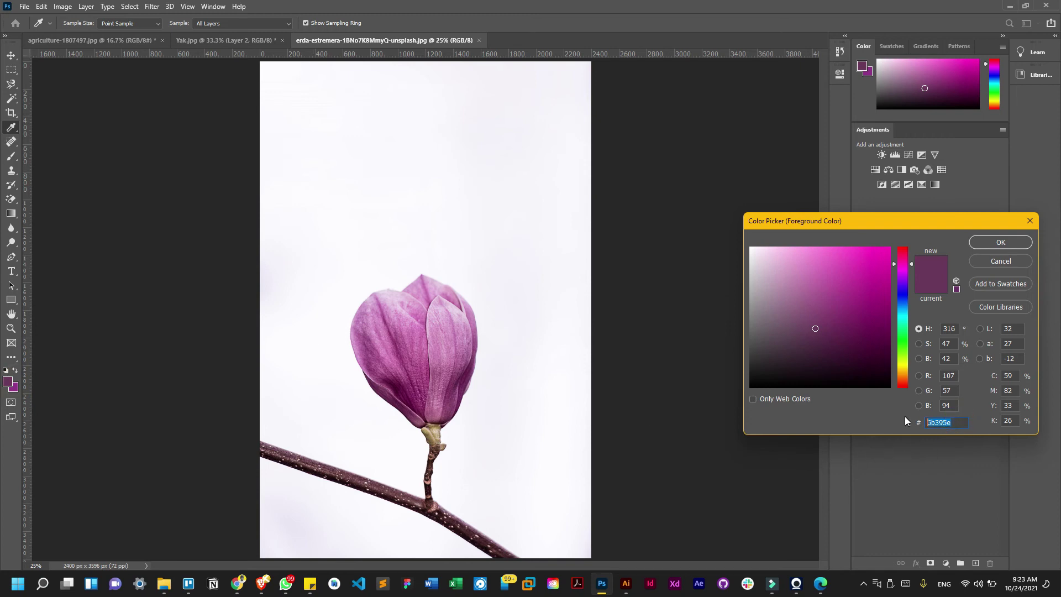
left_click(998, 260)
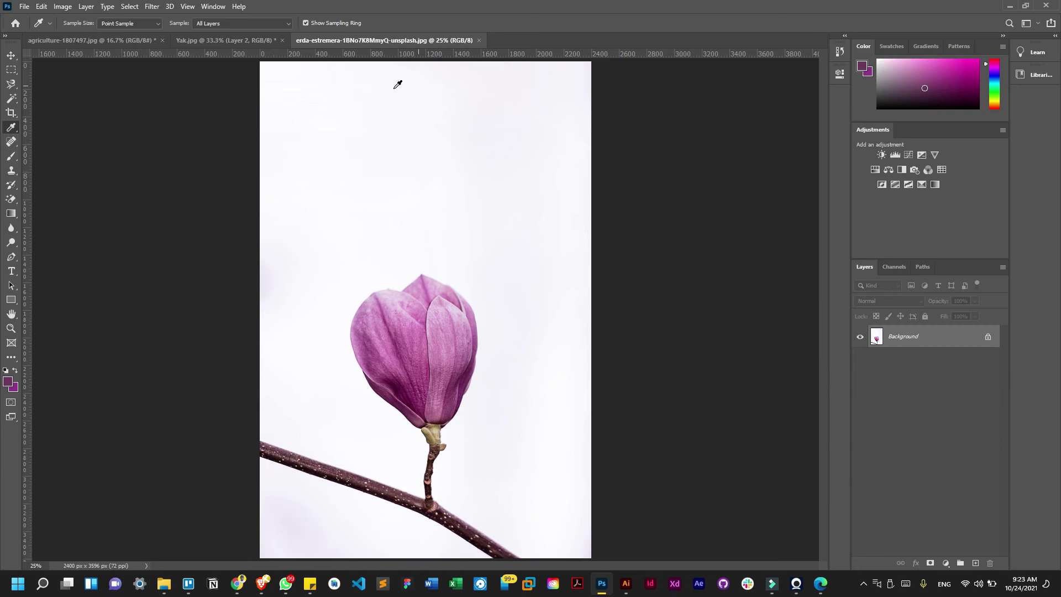
left_click(11, 55)
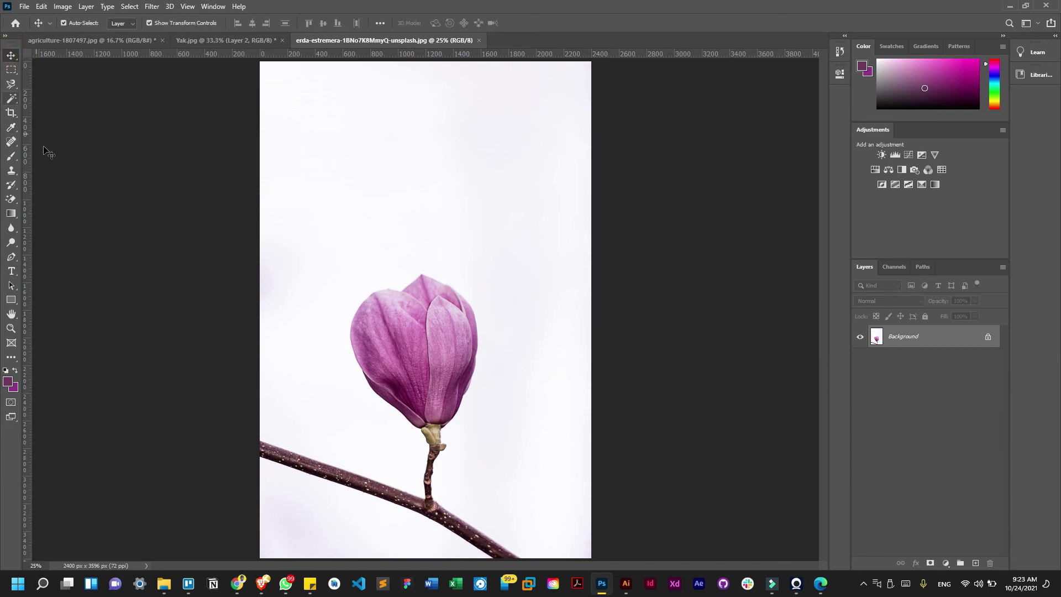
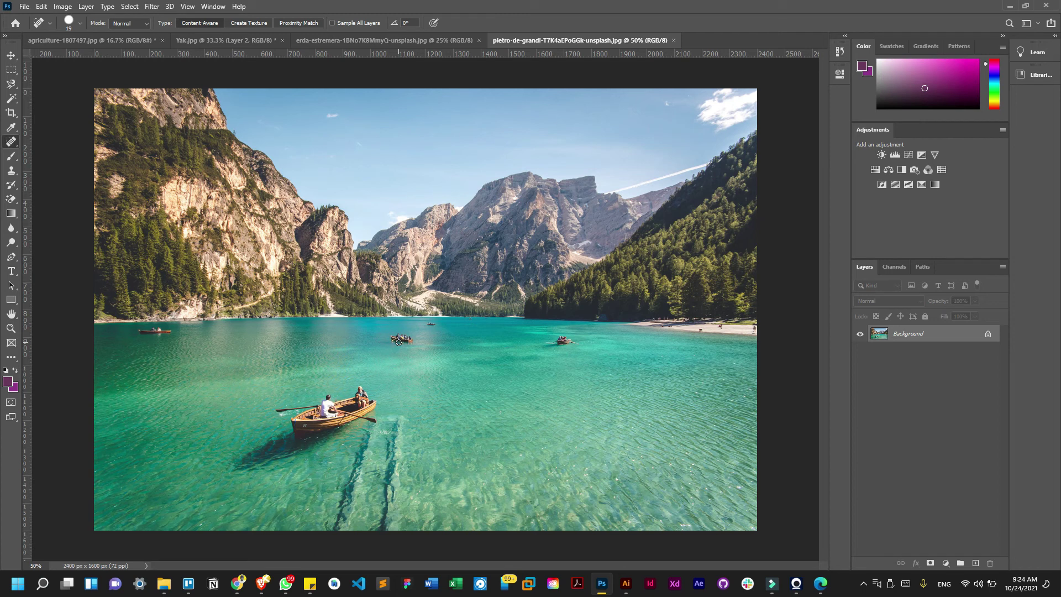
- Select the Spot Healing Brush tool and heal away the tiny boat near the far shore of the lake
right_click(11, 141)
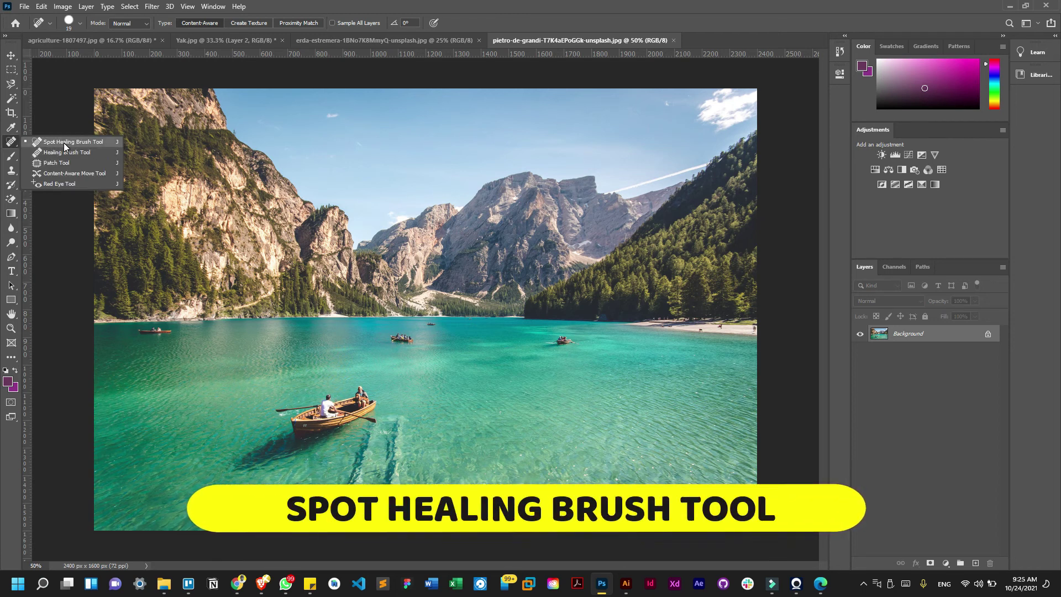
left_click(64, 143)
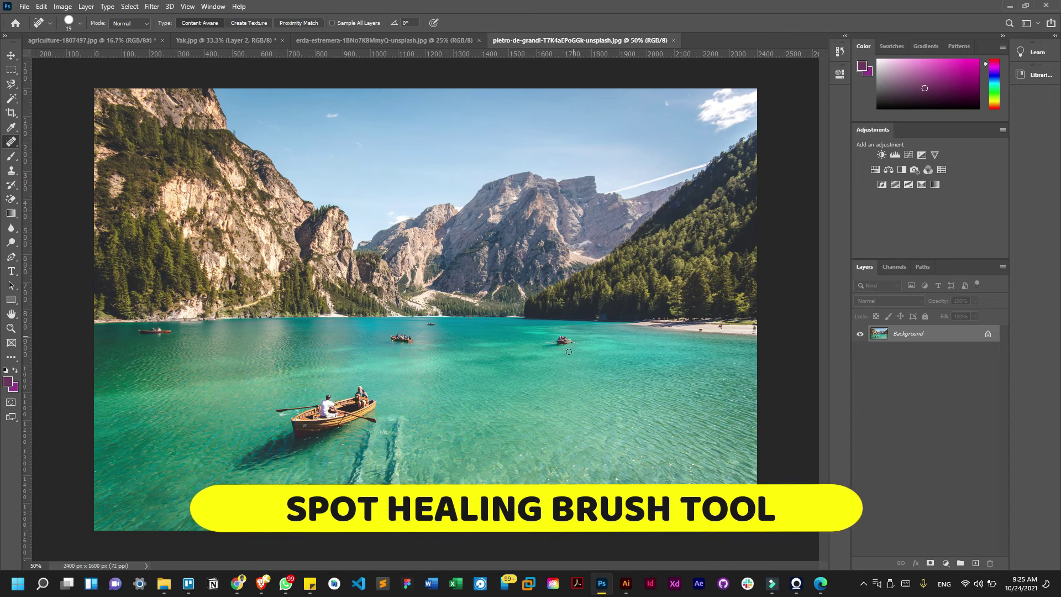
key("ctrl+plus")
key("ctrl+plus")
key("ctrl+plus")
key("ctrl+plus")
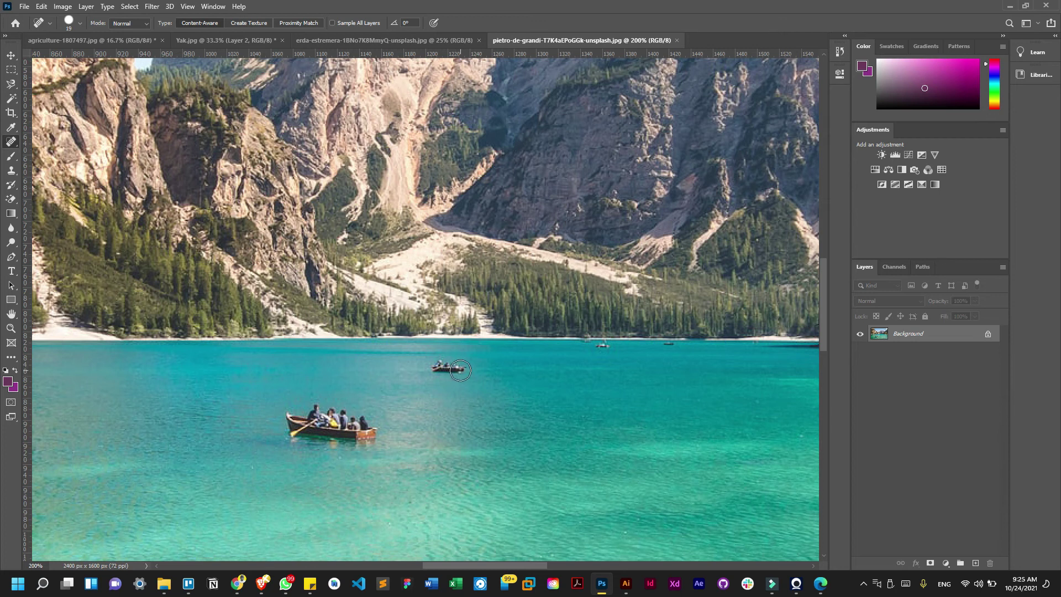
key("ctrl+minus")
key("ctrl+minus")
key("ctrl+minus")
key("ctrl+minus")
key("ctrl+plus")
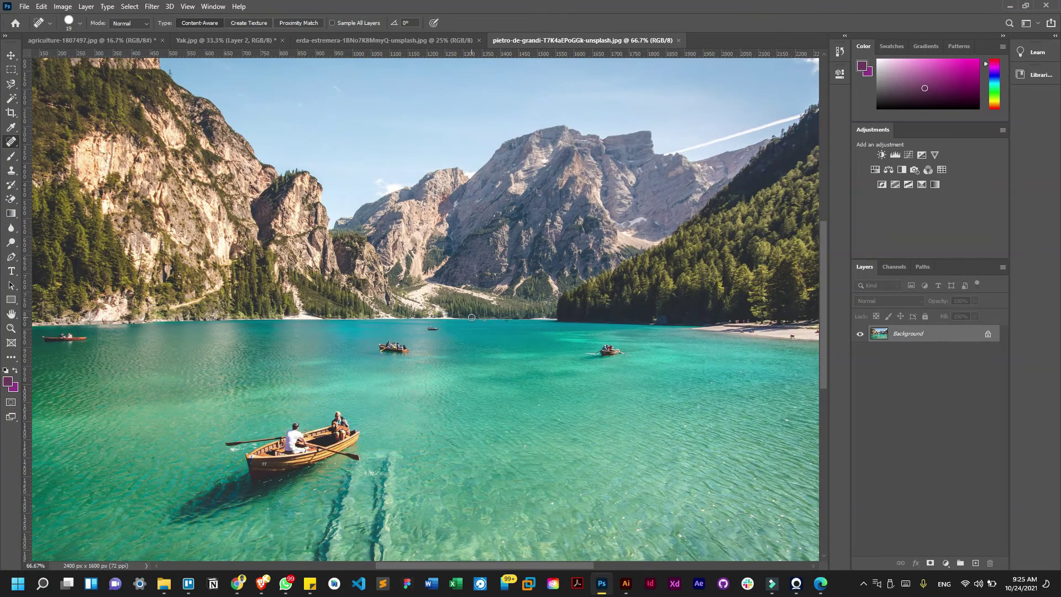
key("ctrl+plus")
key("ctrl+plus")
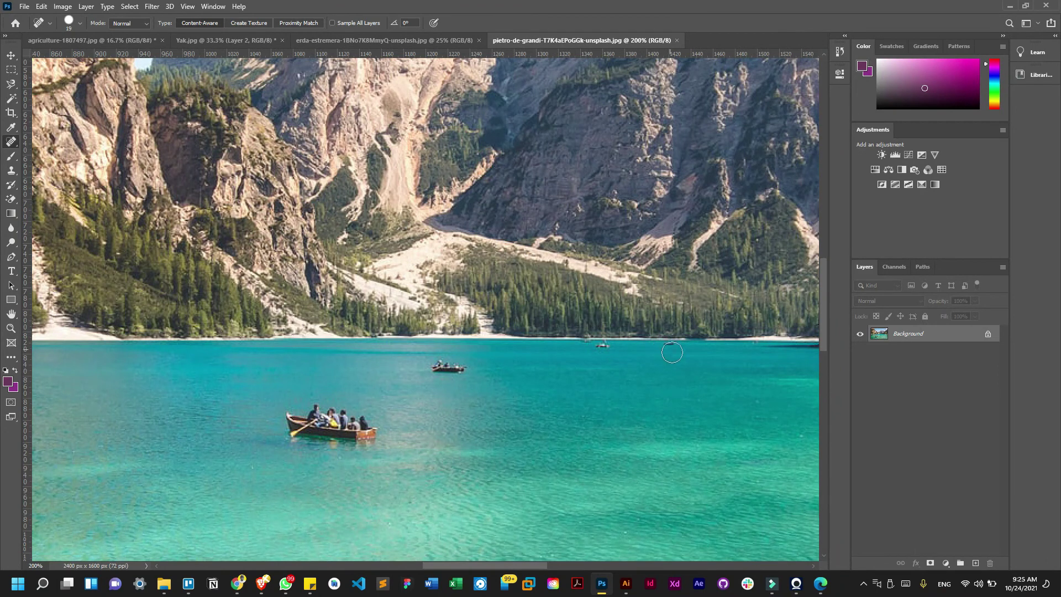
key("ctrl+minus")
key("ctrl+minus")
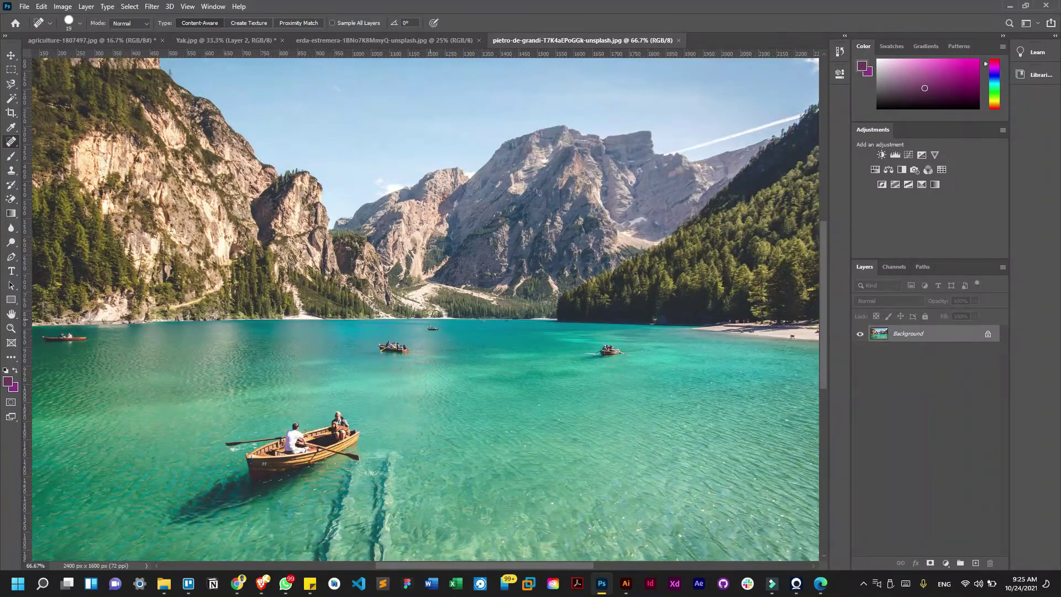
- Heal away the small dark boat between the passenger rowboat and the far shore with the Spot Healing Brush
key("ctrl+plus")
key("ctrl+plus")
key("ctrl+plus")
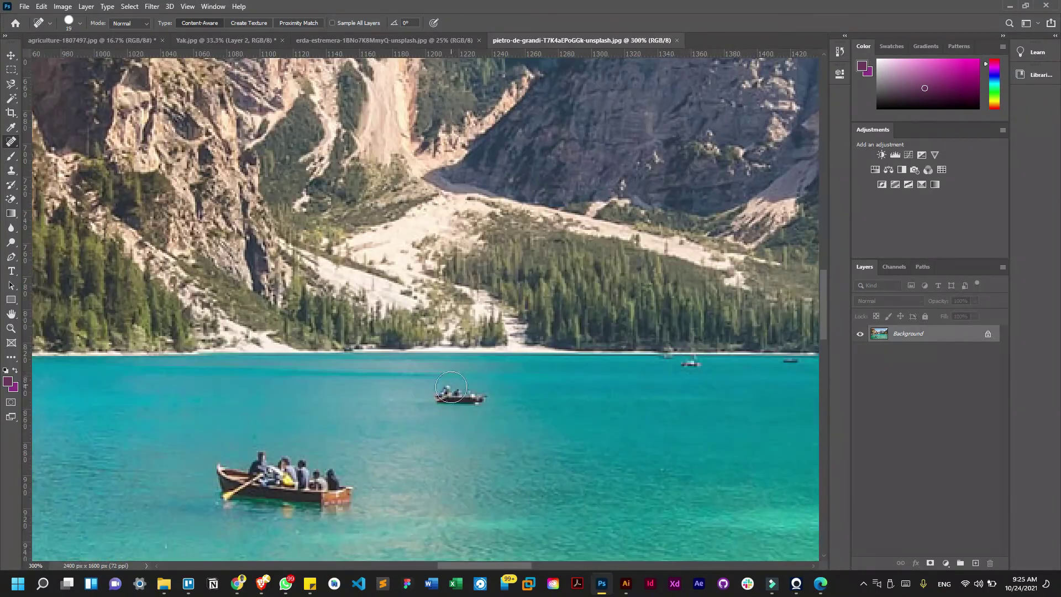
left_click_drag(449, 397, 481, 396)
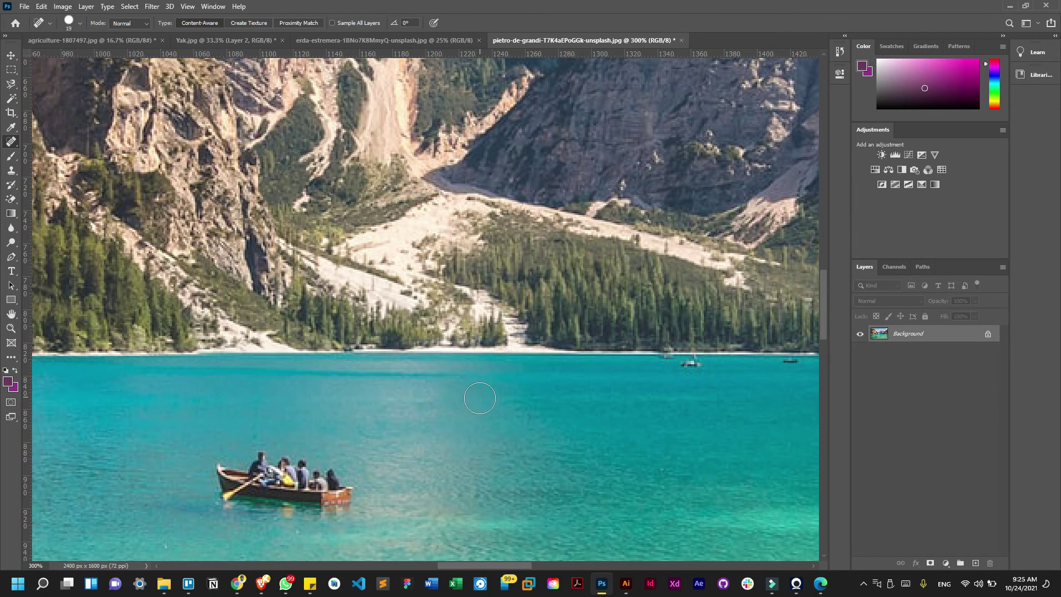
key("ctrl+minus")
key("ctrl+minus")
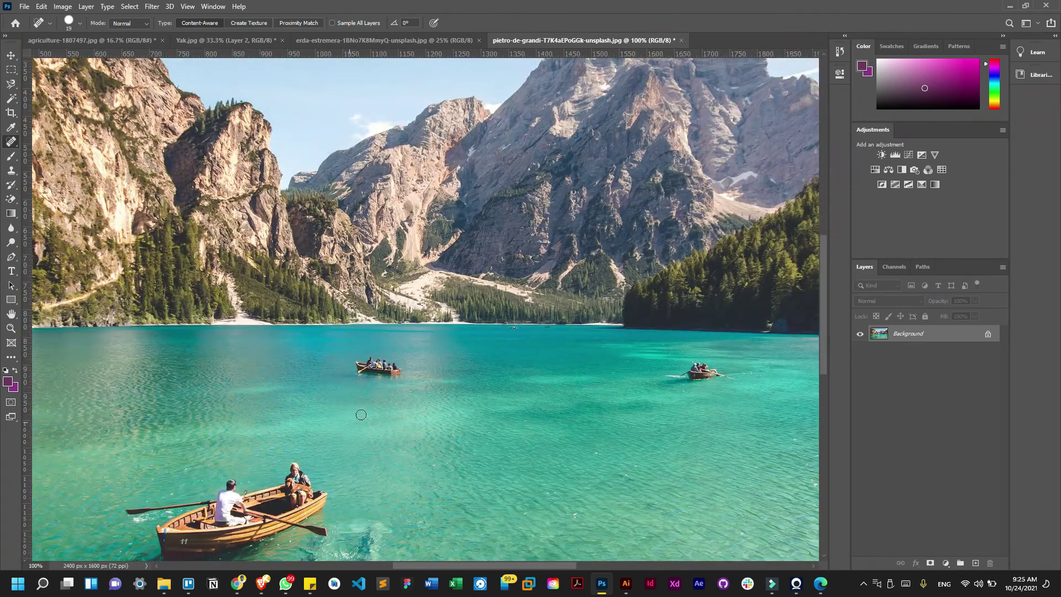
- Enlarge the Spot Healing Brush to 50 px and paint out the rowboat full of passengers in mid-lake
key("ctrl+plus")
key("ctrl+plus")
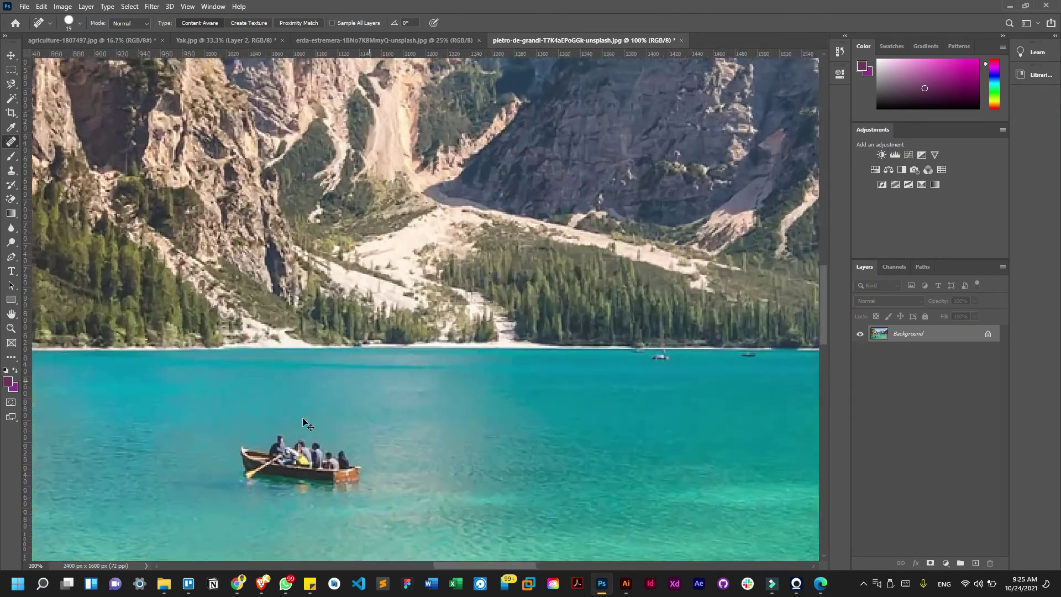
key("bracketright")
key("bracketright")
key("bracketright")
key("bracketright")
key("bracketright")
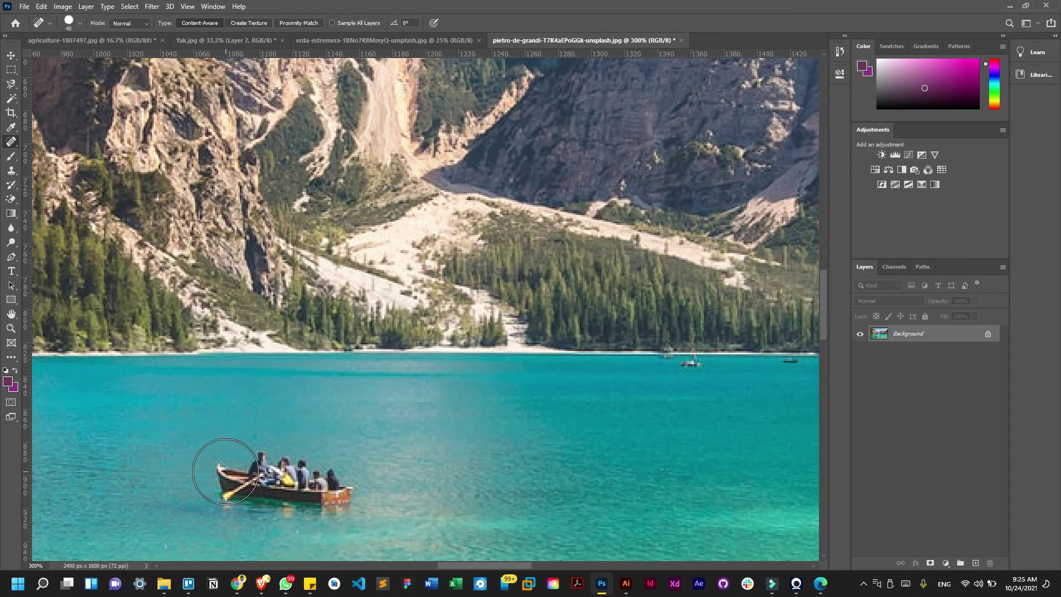
key("bracketright")
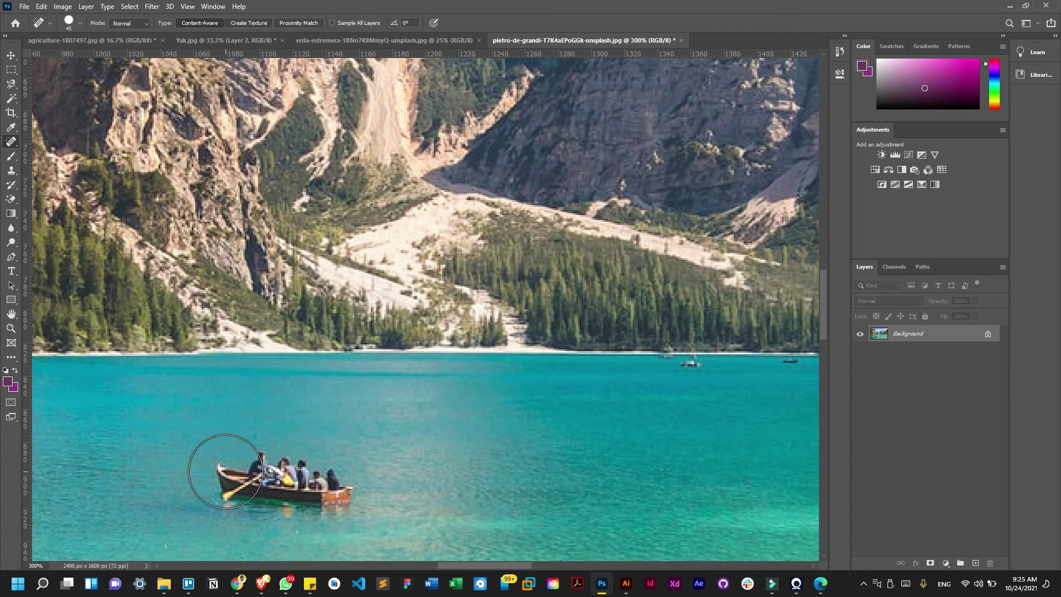
key("bracketleft")
key("bracketright")
key("bracketright")
left_click_drag(228, 476, 330, 487)
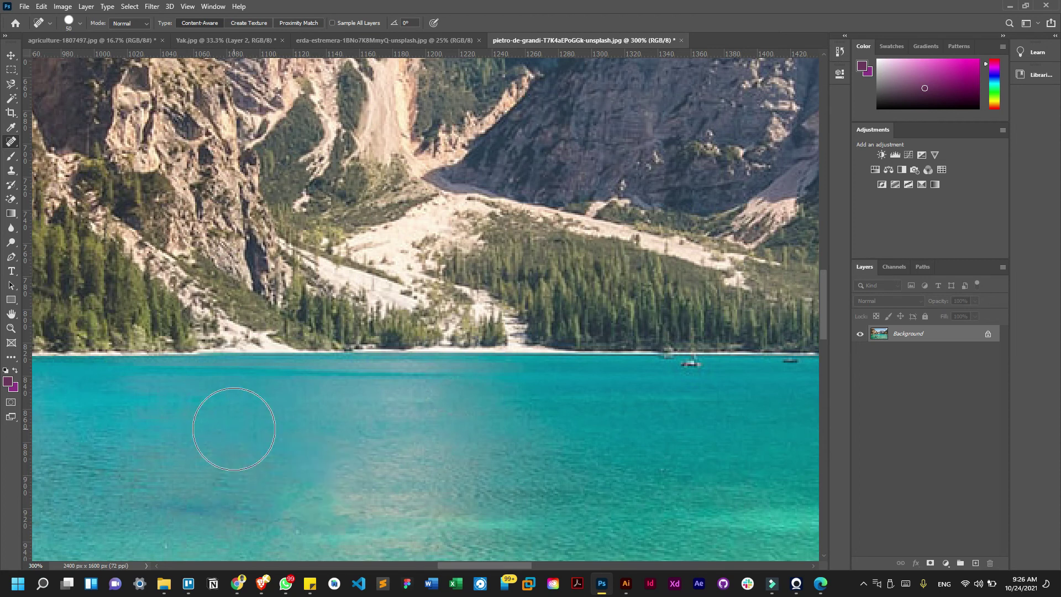
- Paint out the rowboat in front of the forested slope with the Spot Healing Brush
key("ctrl+minus")
key("ctrl+minus")
key("ctrl+minus")
key("ctrl+minus")
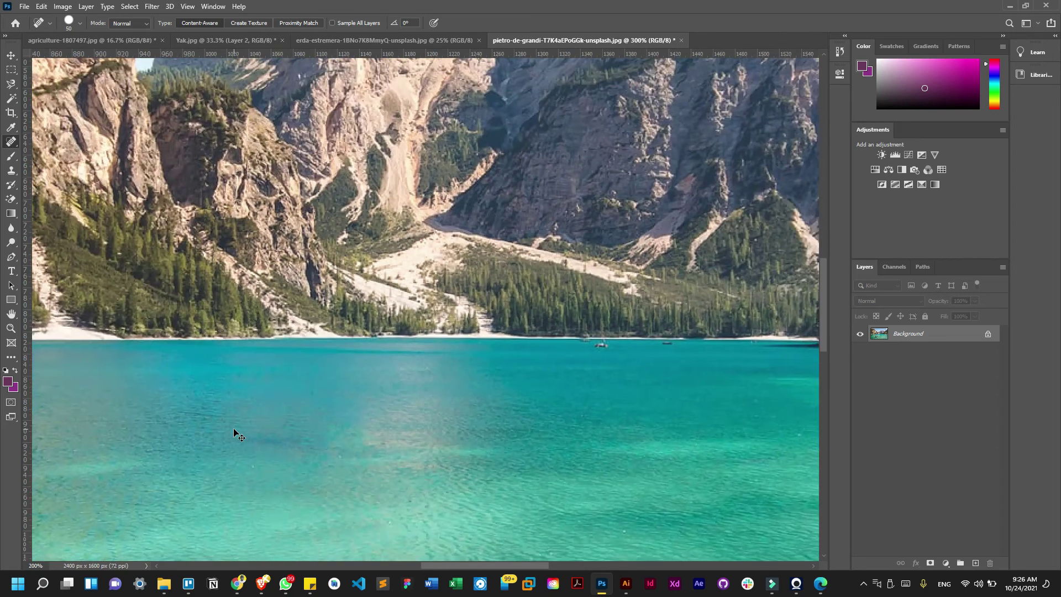
key("ctrl+plus")
key("ctrl+plus")
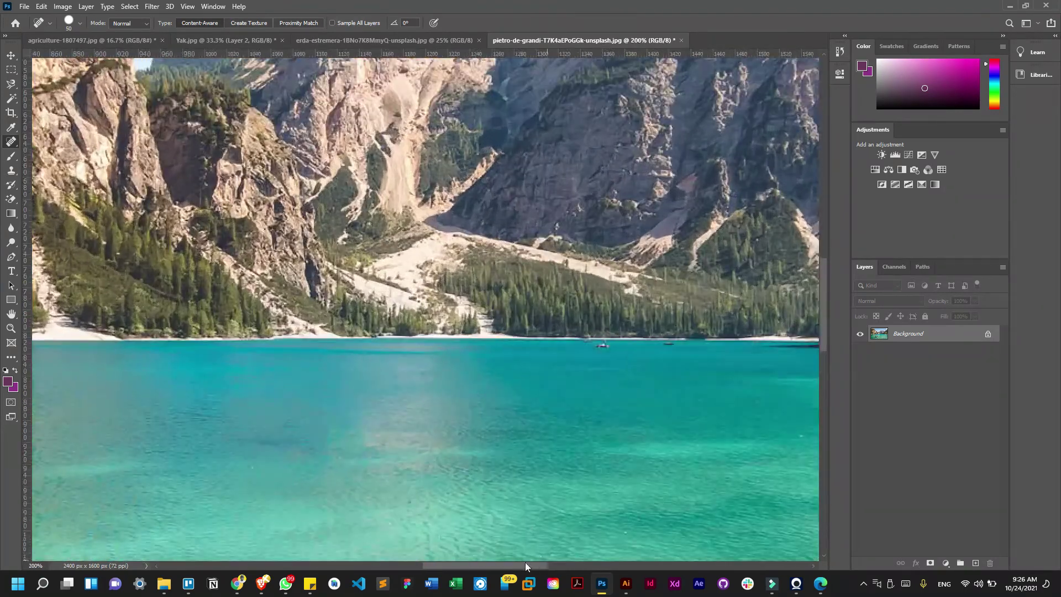
left_click_drag(514, 565, 566, 578)
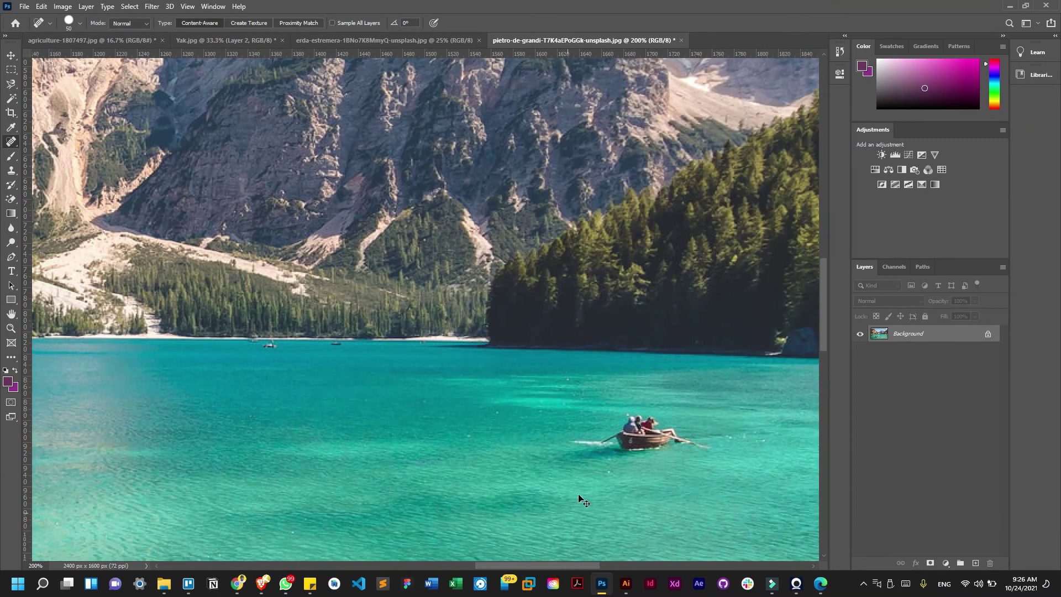
key("ctrl+plus")
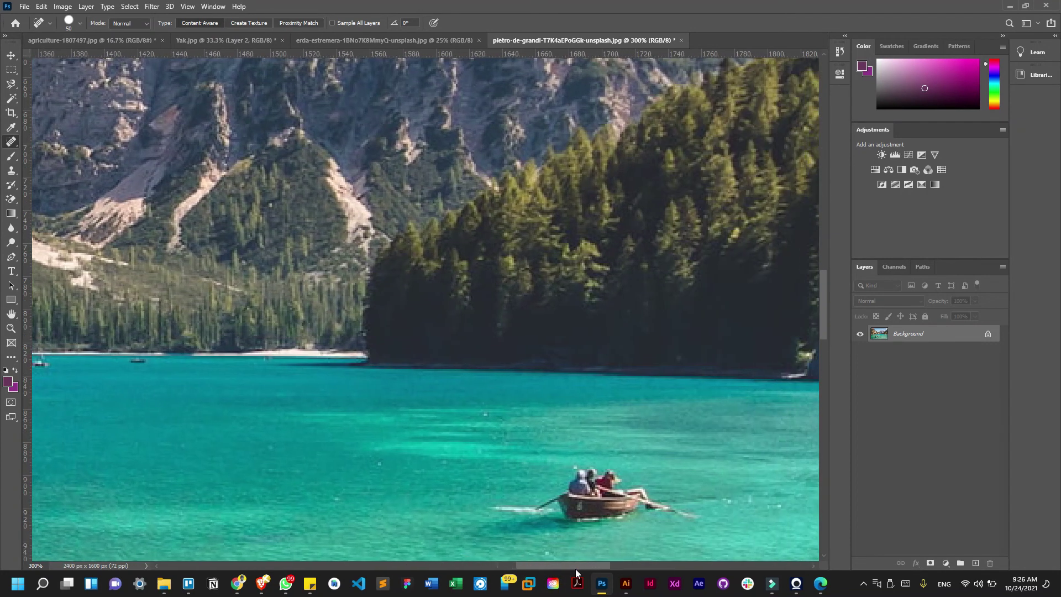
scroll(552, 470, "down", 3)
mouse_move(508, 402)
left_mouse_down()
mouse_move(601, 389)
mouse_move(670, 402)
left_mouse_up()
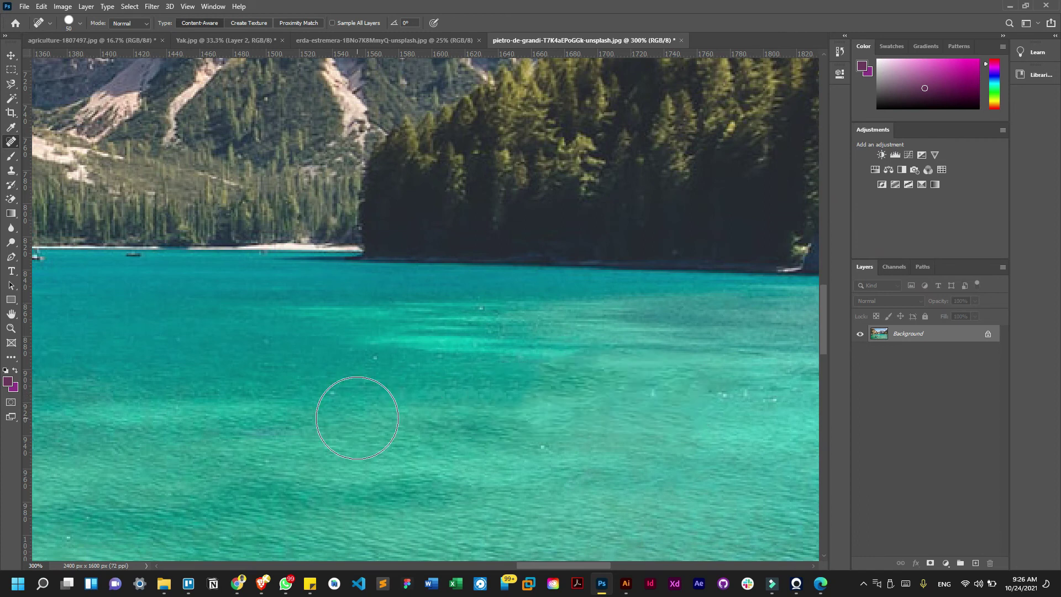
- Undo the healing strokes to bring the removed boats back into the lake
scroll(358, 420, "down", 5)
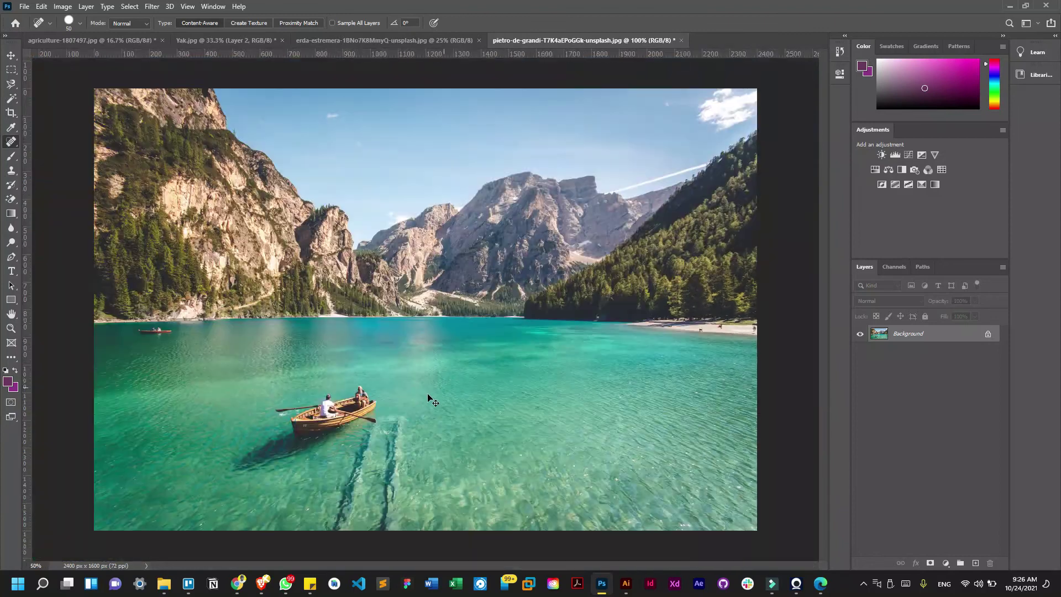
key("ctrl+z")
key("ctrl+z")
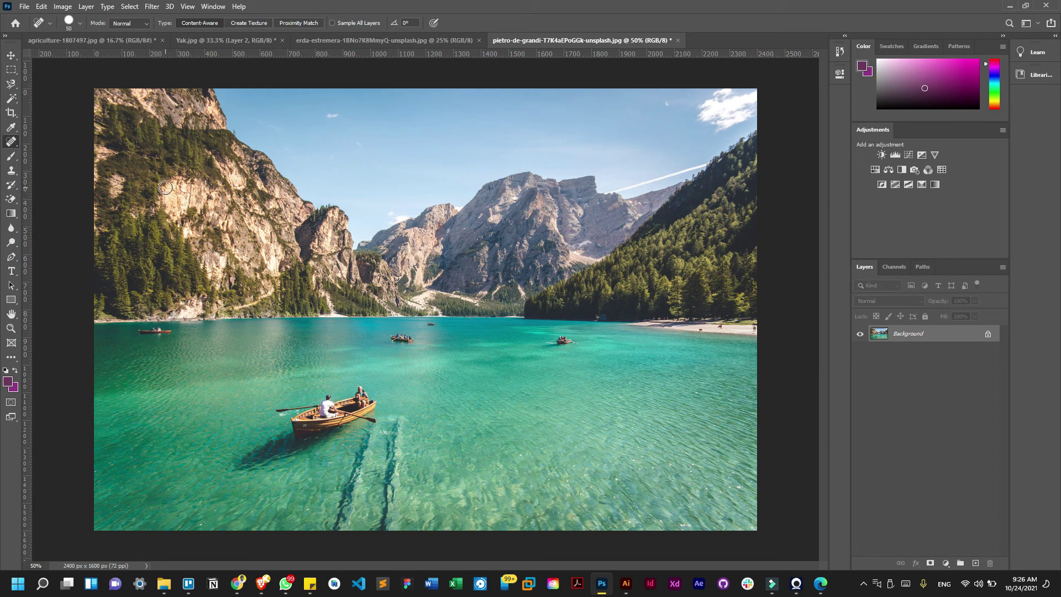
- Switch to the Healing Brush tool and try to heal the mid-lake passenger boat without a source point
right_click(15, 143)
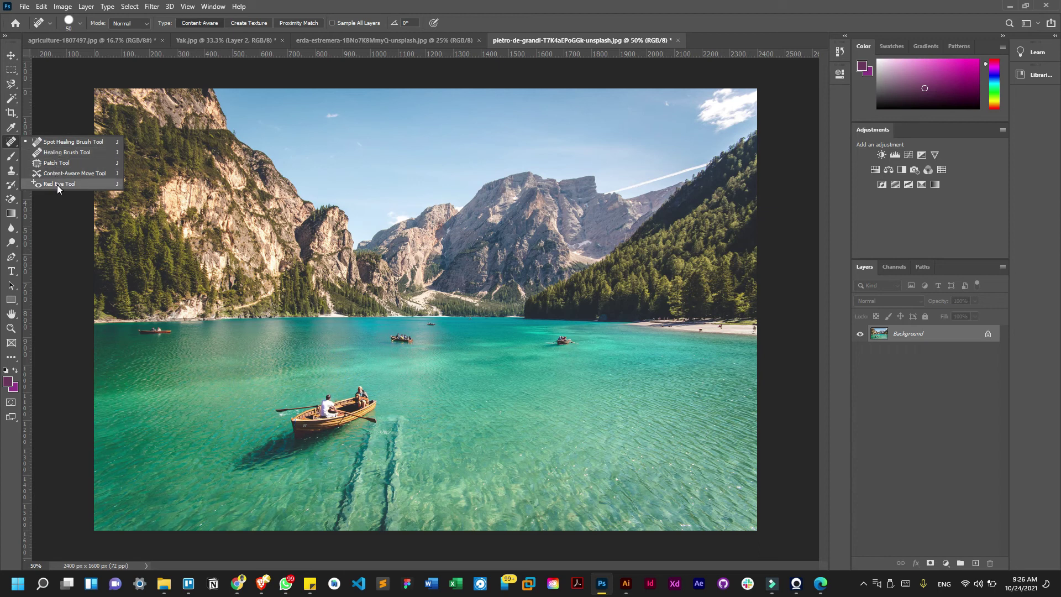
left_click(62, 154)
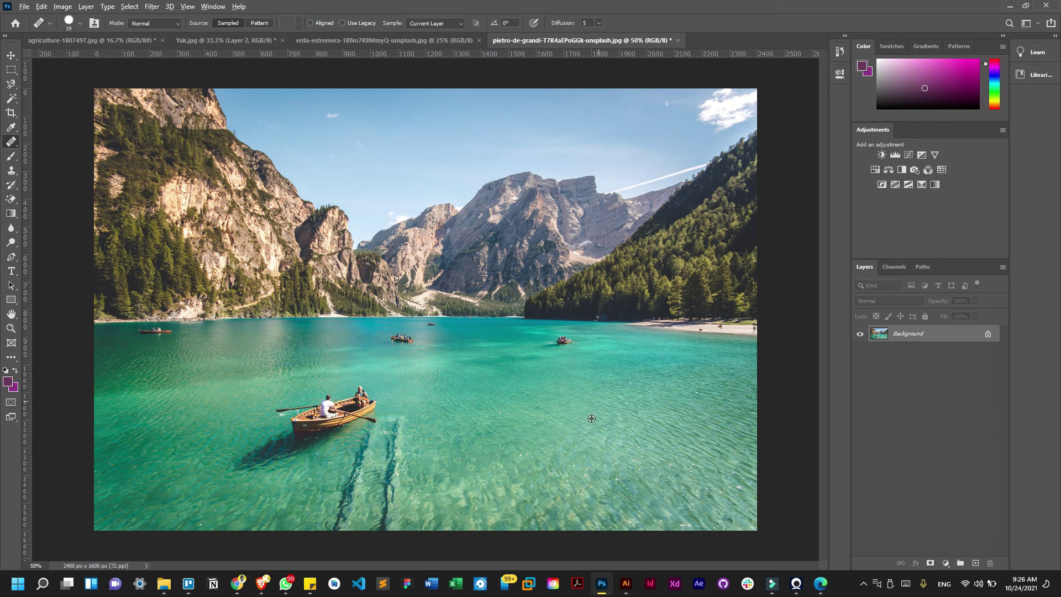
left_click(400, 345)
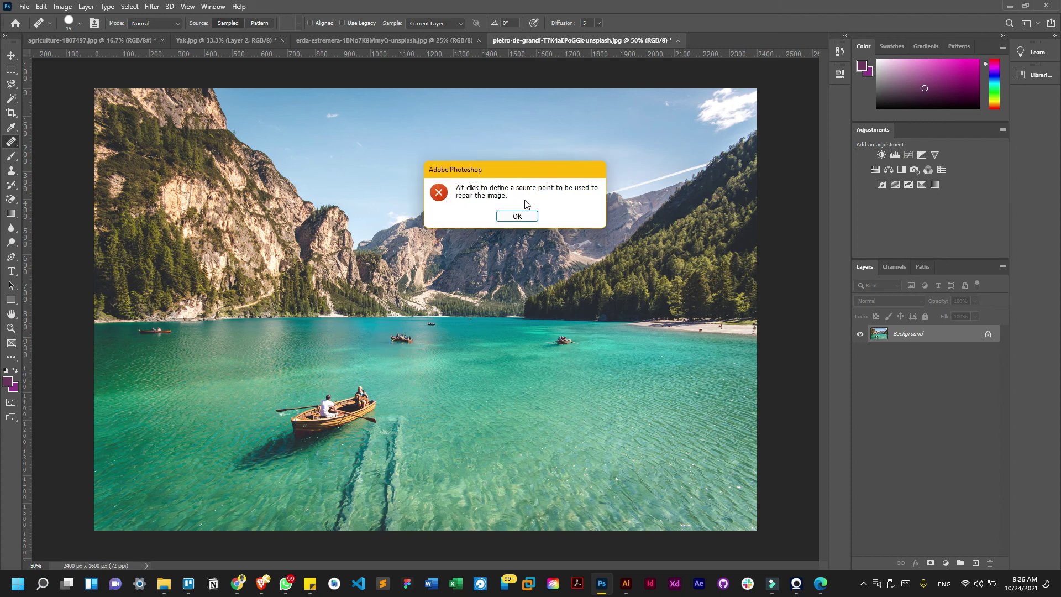
left_click(522, 216)
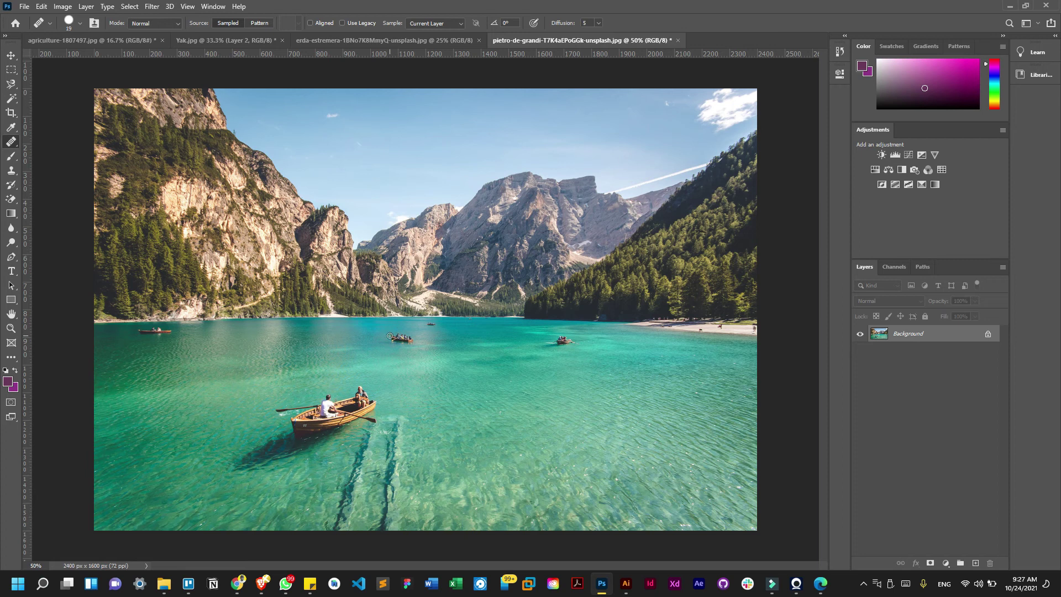
- Enlarge the Healing Brush to 35 px and paint over the mid-lake passenger boat with texture from a sampled source
scroll(397, 341, "up", 3)
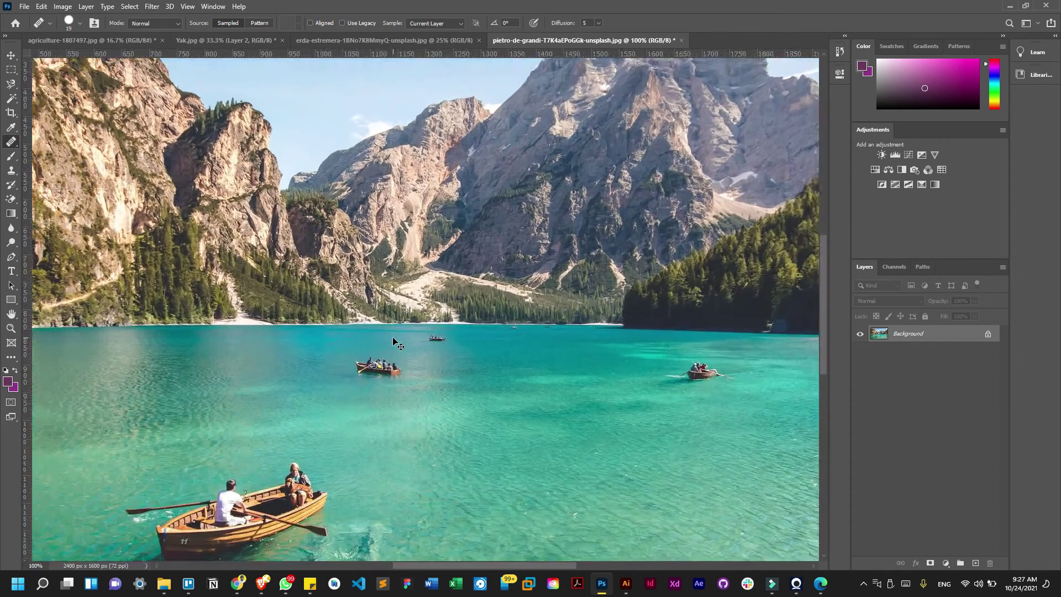
mouse_move(321, 412)
left_mouse_down()
mouse_move(294, 420)
mouse_move(367, 432)
left_mouse_up()
key("ctrl+z")
key("bracketright")
key("bracketright")
left_click_drag(292, 450, 364, 441)
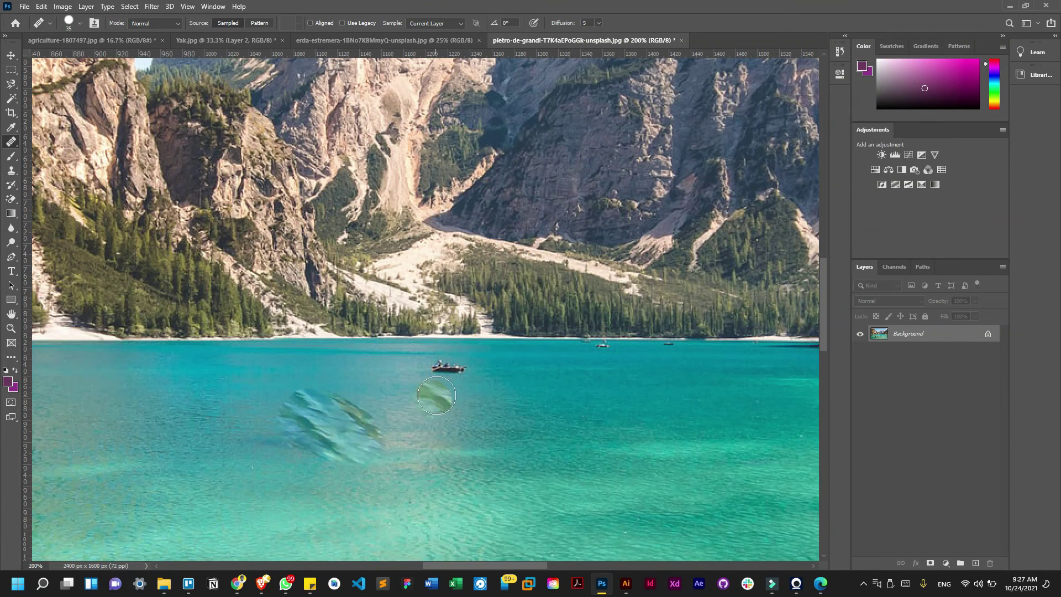
key("ctrl+minus")
key("ctrl+minus")
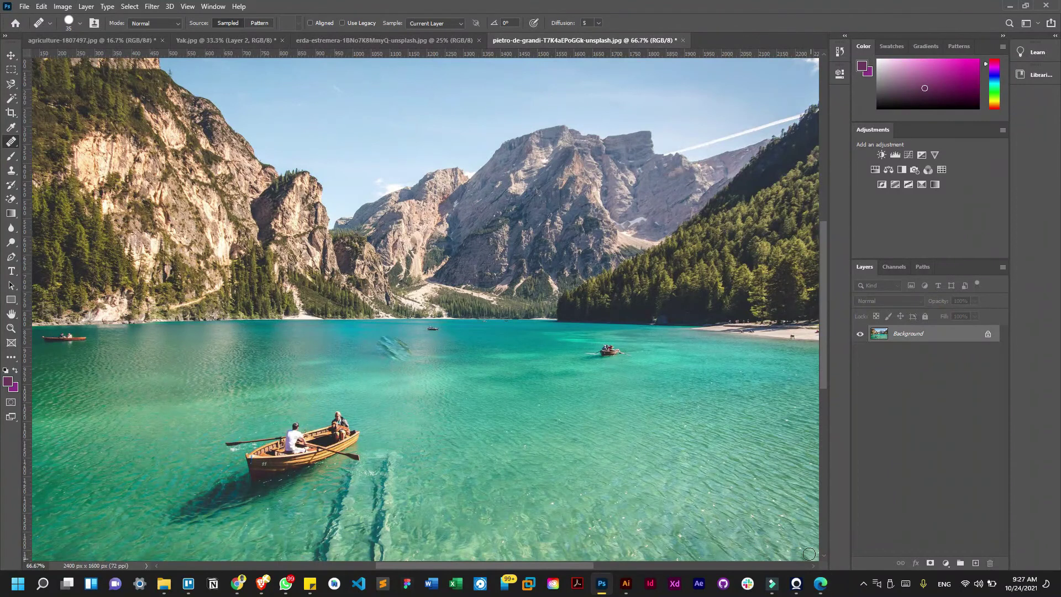
scroll(801, 549, "down", 2)
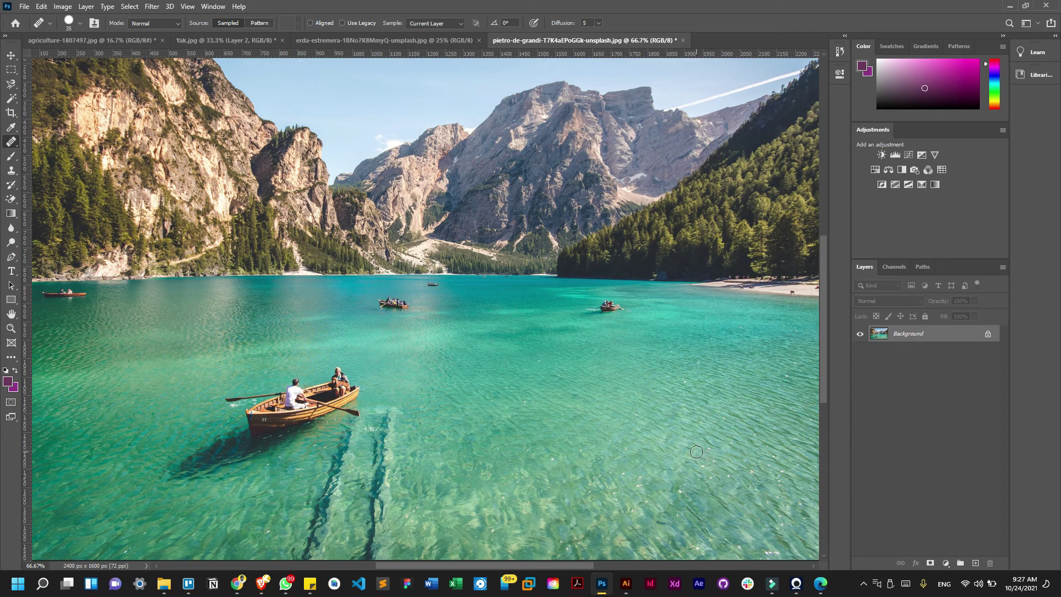
right_click(11, 142)
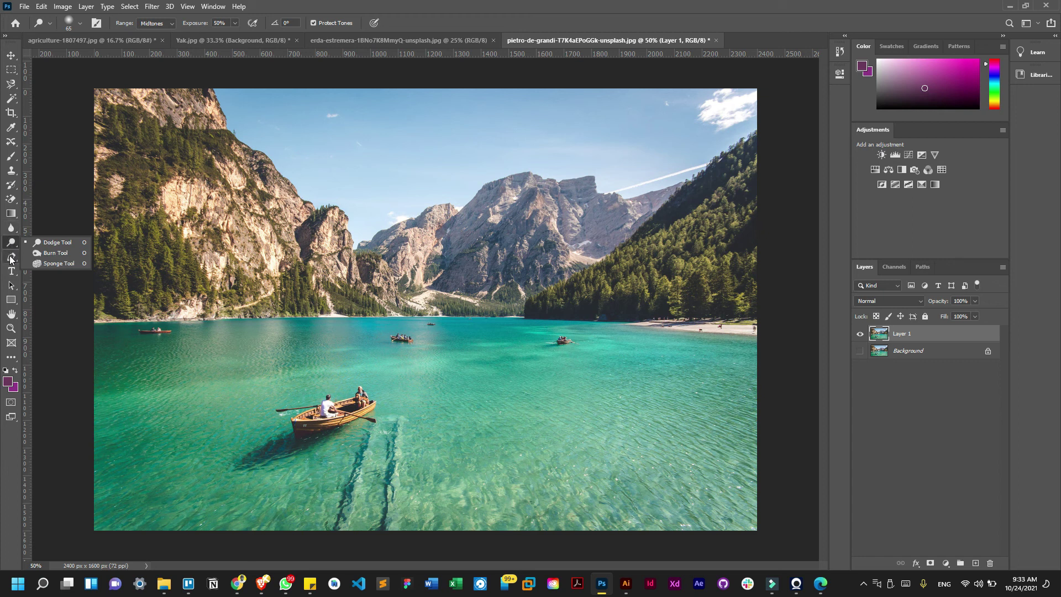
left_click(11, 258)
left_click(11, 271)
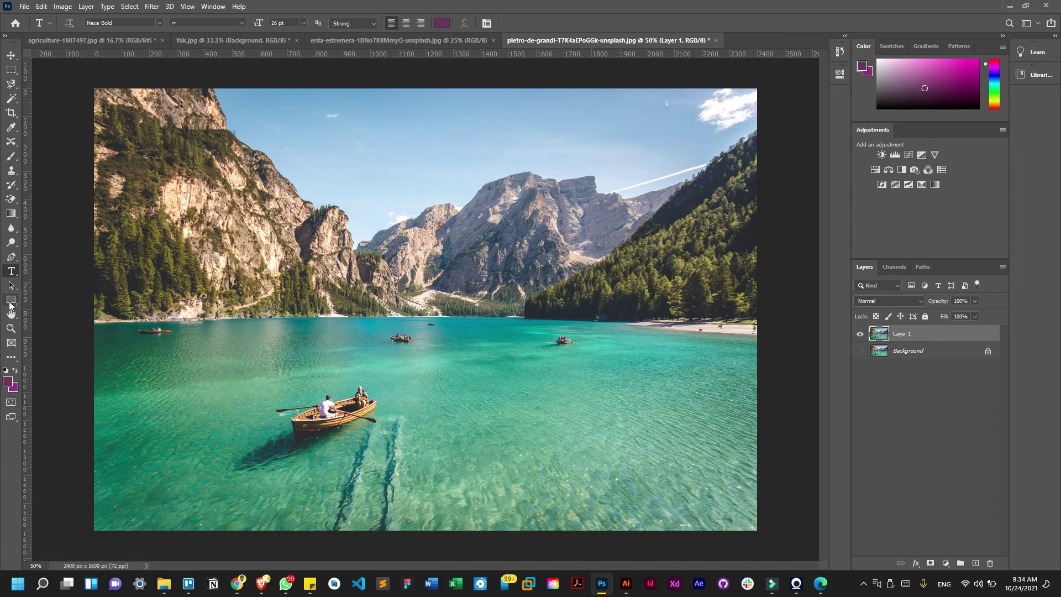
- Draw a purple rectangle about 1214 × 482 px over the mountains with the Rectangle tool, and undo it
left_click(11, 301)
left_click(52, 300)
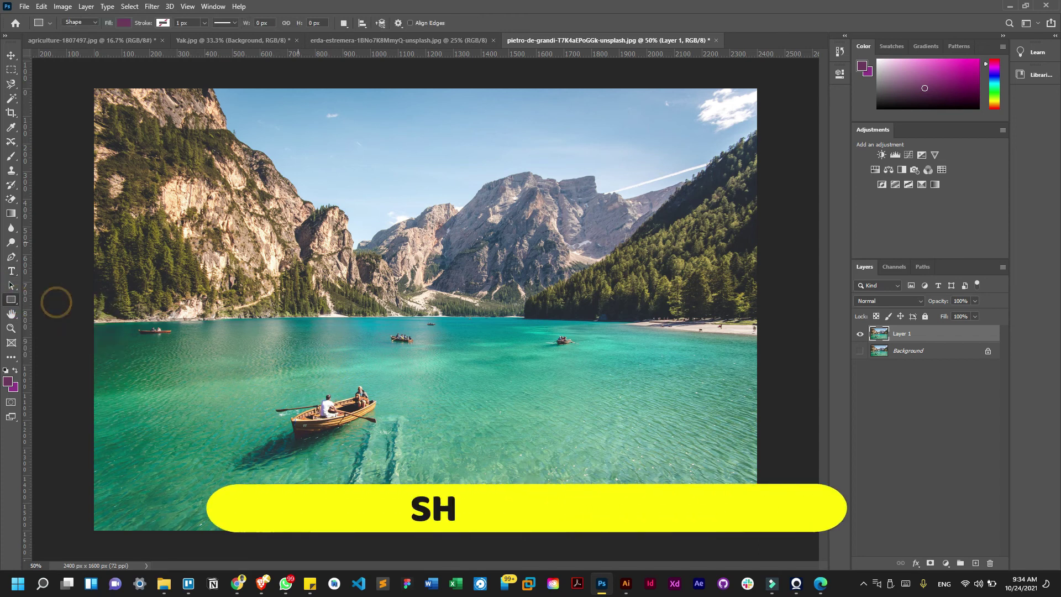
left_click_drag(182, 203, 516, 336)
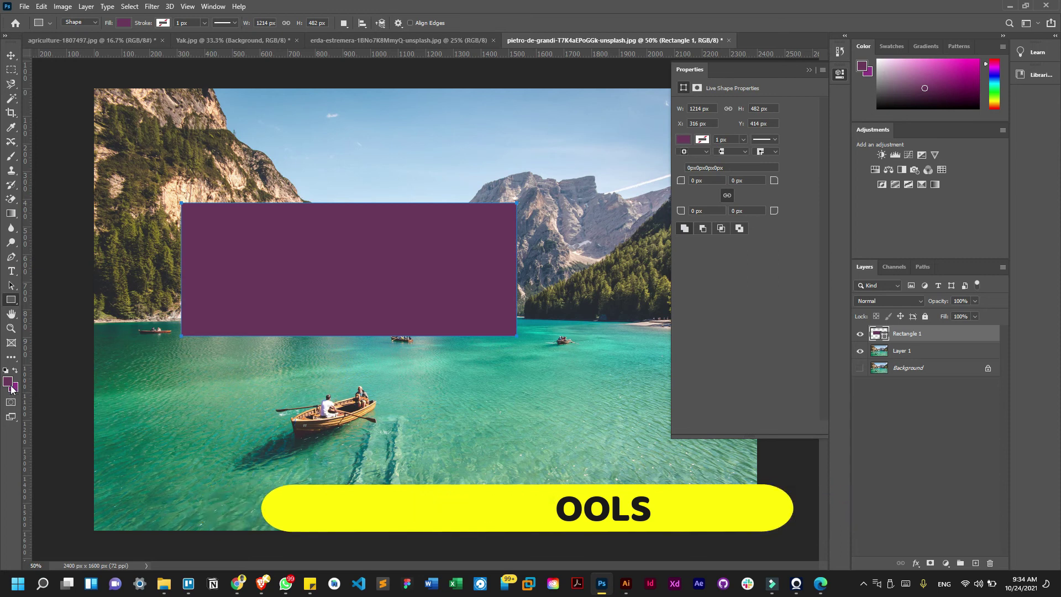
key("ctrl+z")
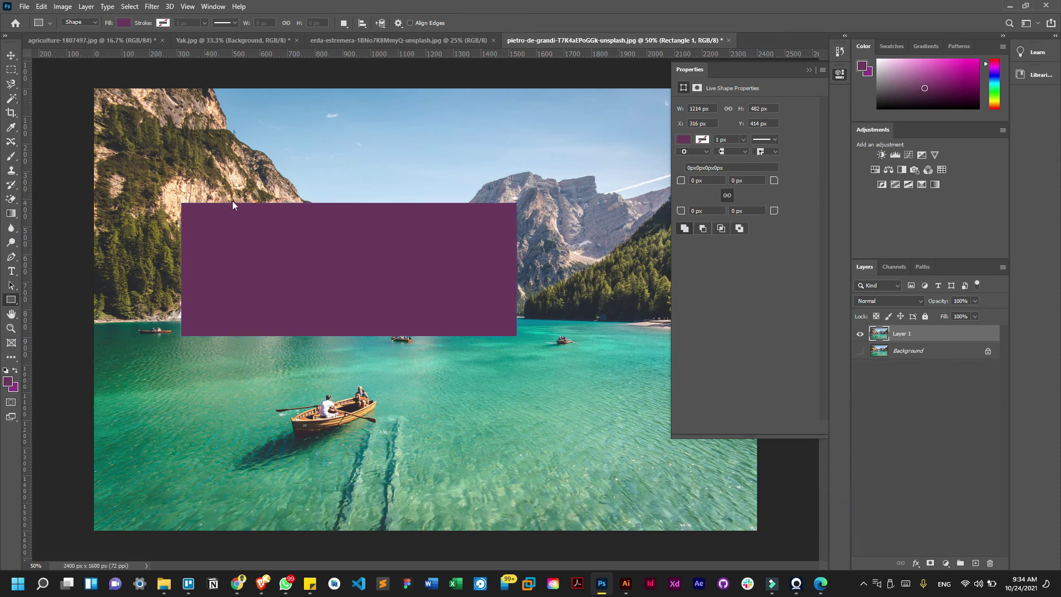
- Draw a square about 690 px wide over the mountains and shoreline with the Rectangle tool, and undo it
right_click(15, 303)
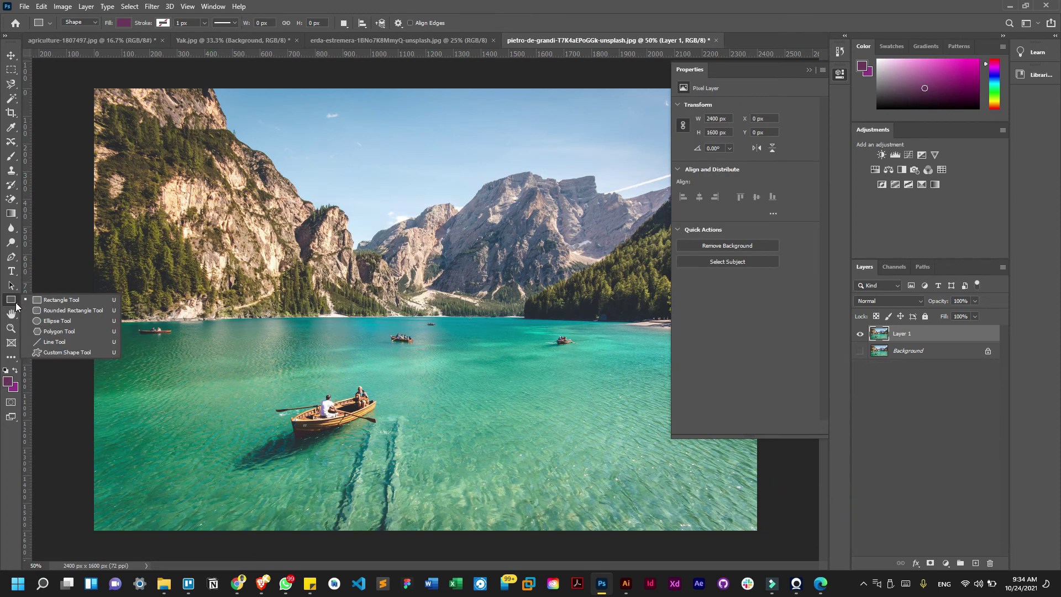
left_click(55, 294)
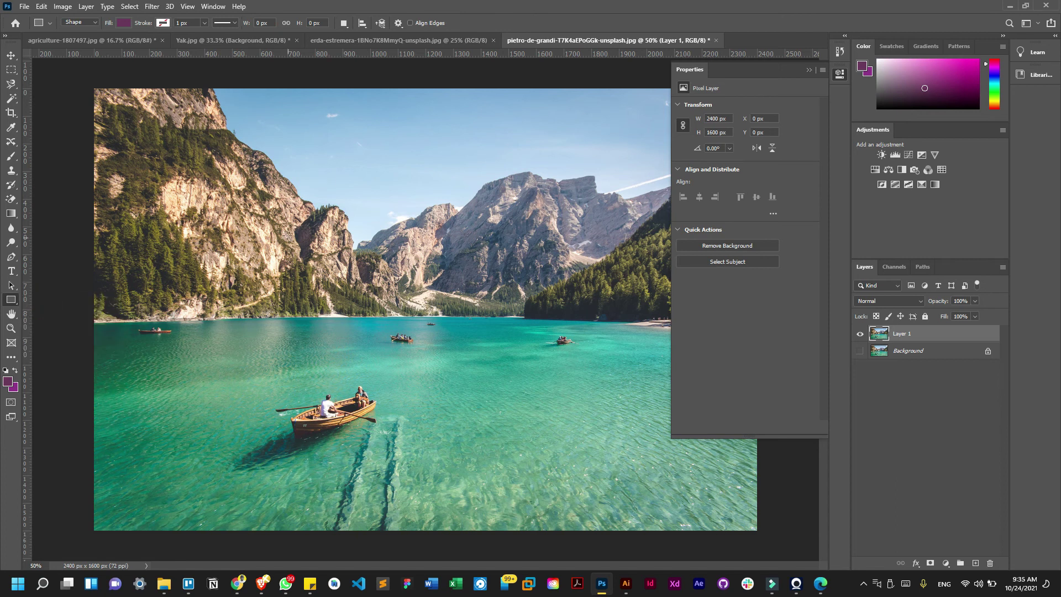
left_click_drag(220, 156, 436, 346)
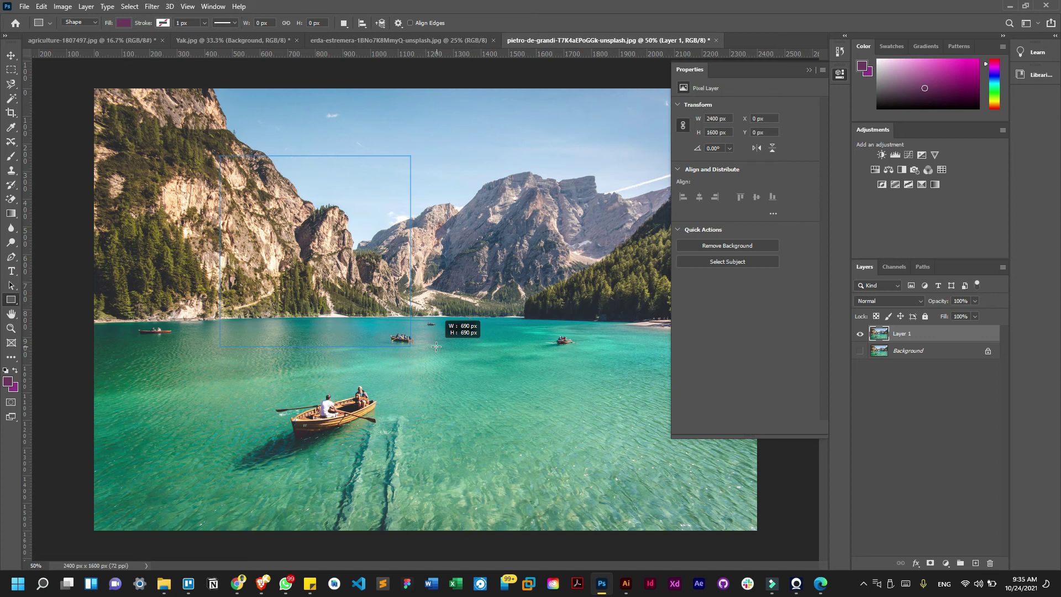
left_click_drag(363, 268, 363, 268)
key("ctrl+z")
- Draw a purple square about 712 px wide over the cliffs and lake with the Rectangle tool
right_click(6, 303)
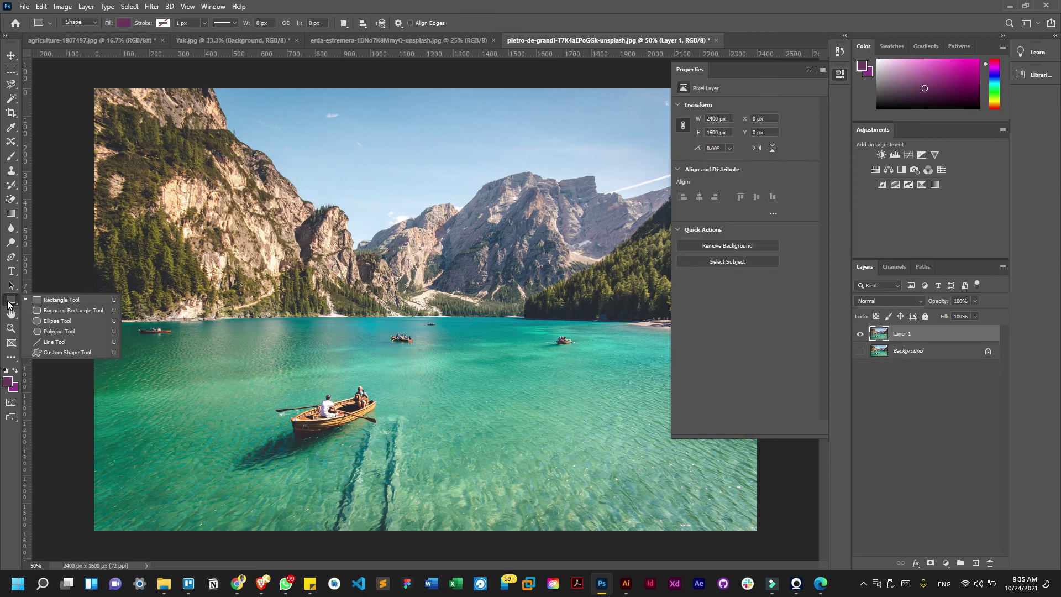
left_click(61, 304)
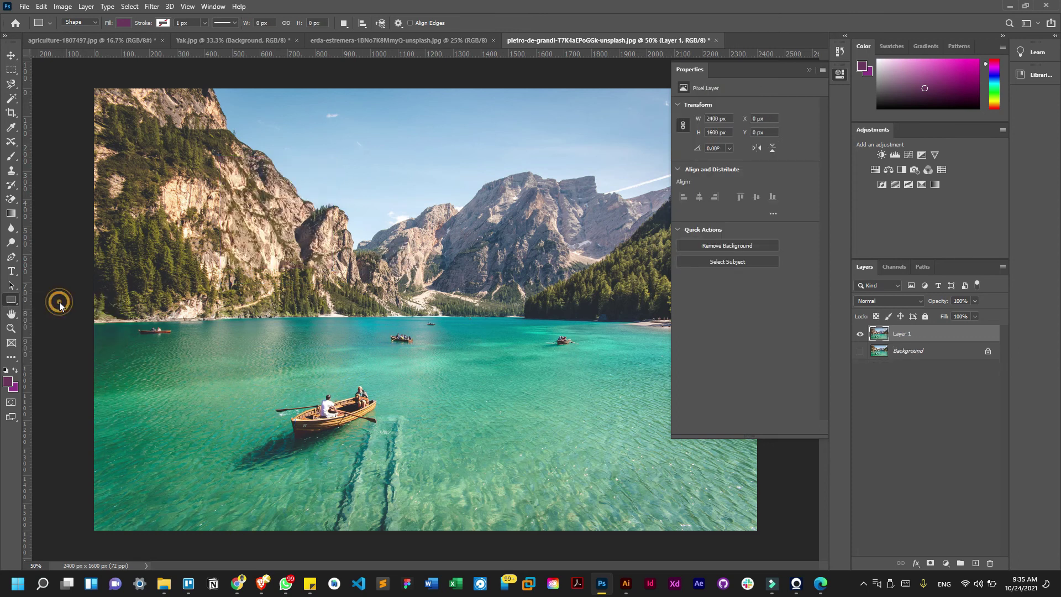
left_click_drag(238, 171, 437, 369)
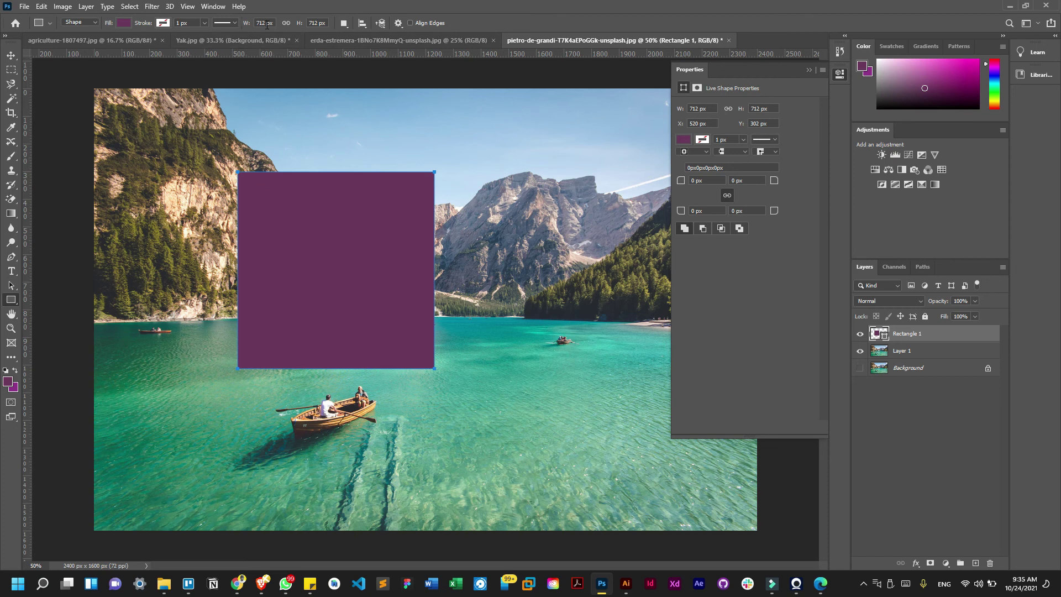
- Undo the square and draw a wide rectangle about 1676 × 608 px across the mountains and lake
key("ctrl+z")
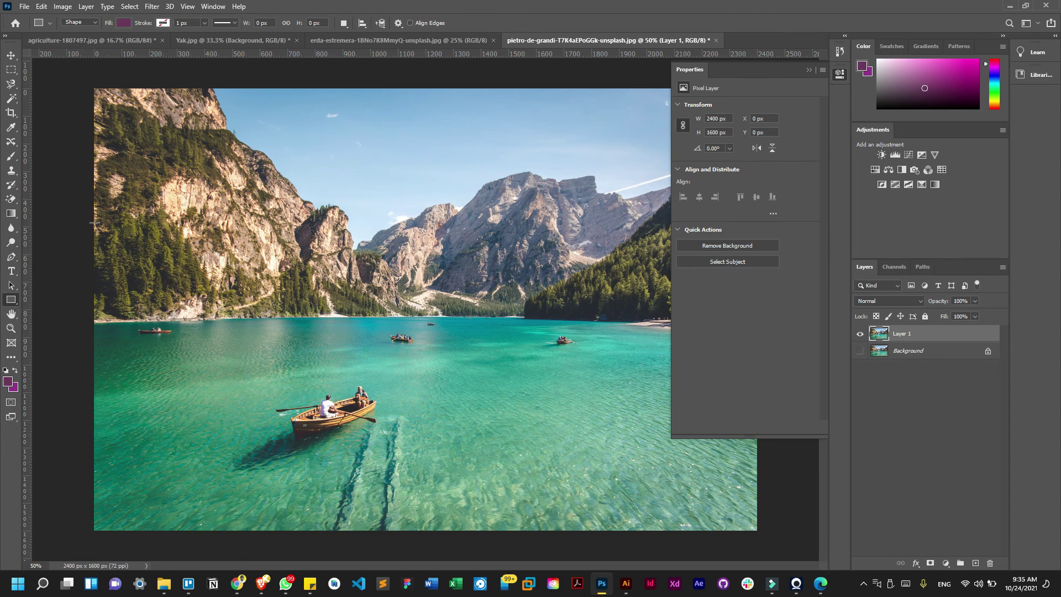
left_click_drag(159, 194, 622, 362)
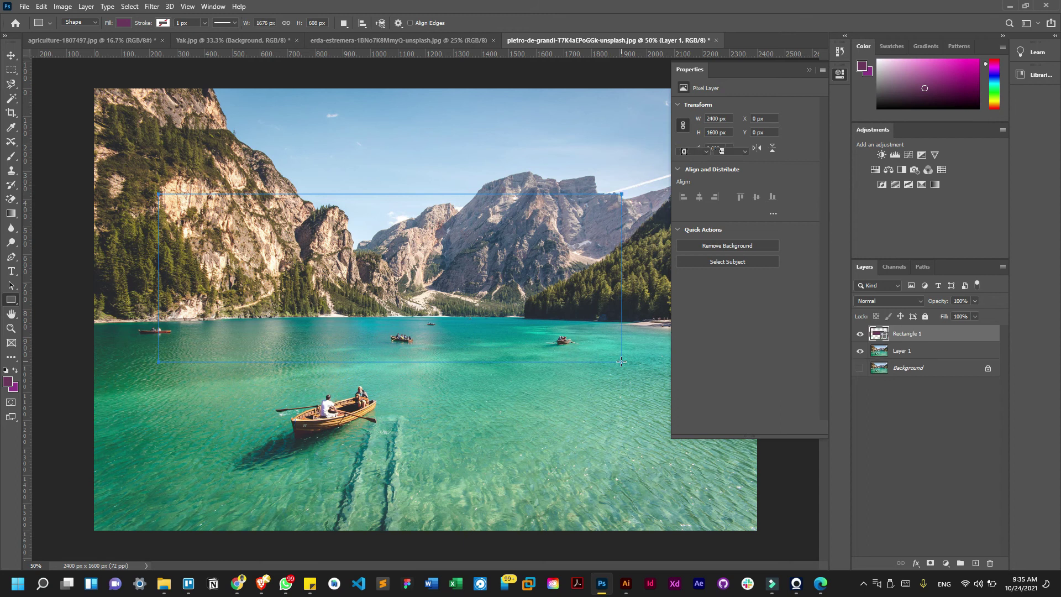
- Replace the wide rectangle with a rounded rectangle about 1130 × 524 px with 10 px corners over the cliffs and lake, and undo it
key("ctrl+z")
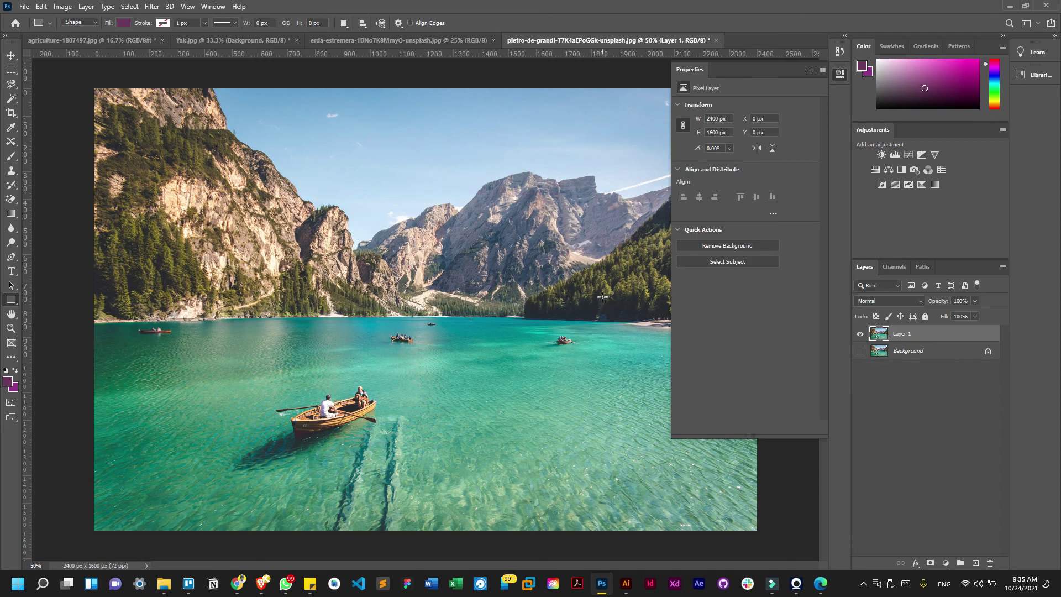
right_click(11, 304)
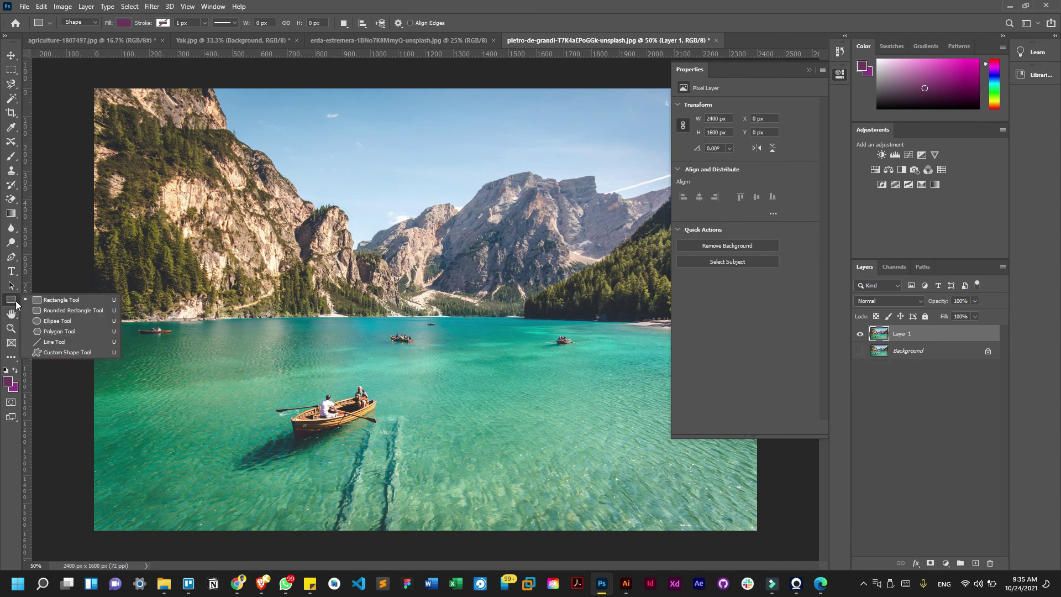
left_click(58, 303)
left_click_drag(191, 216, 502, 360)
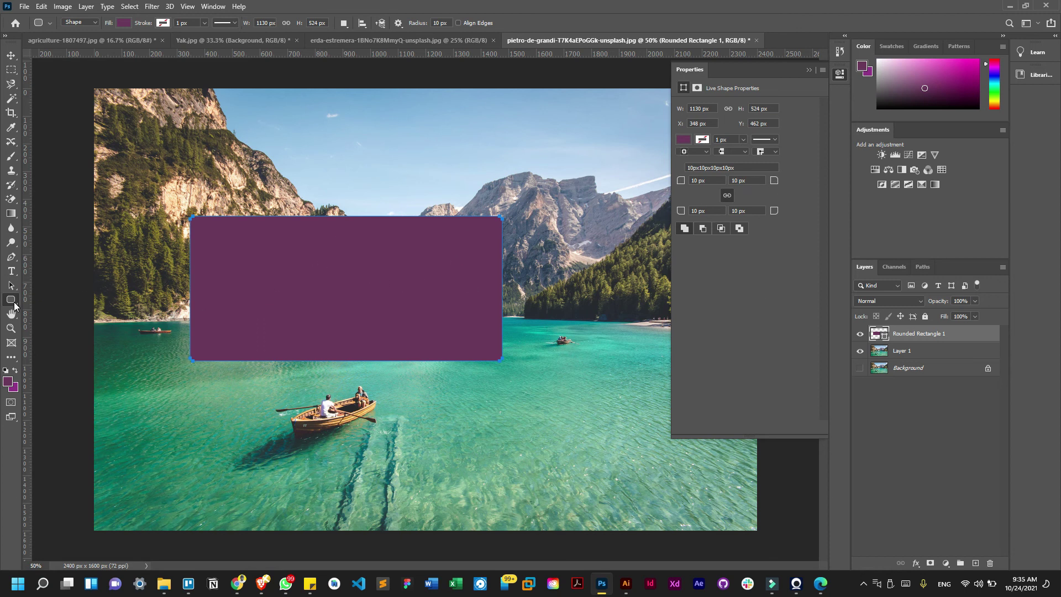
key("ctrl+z")
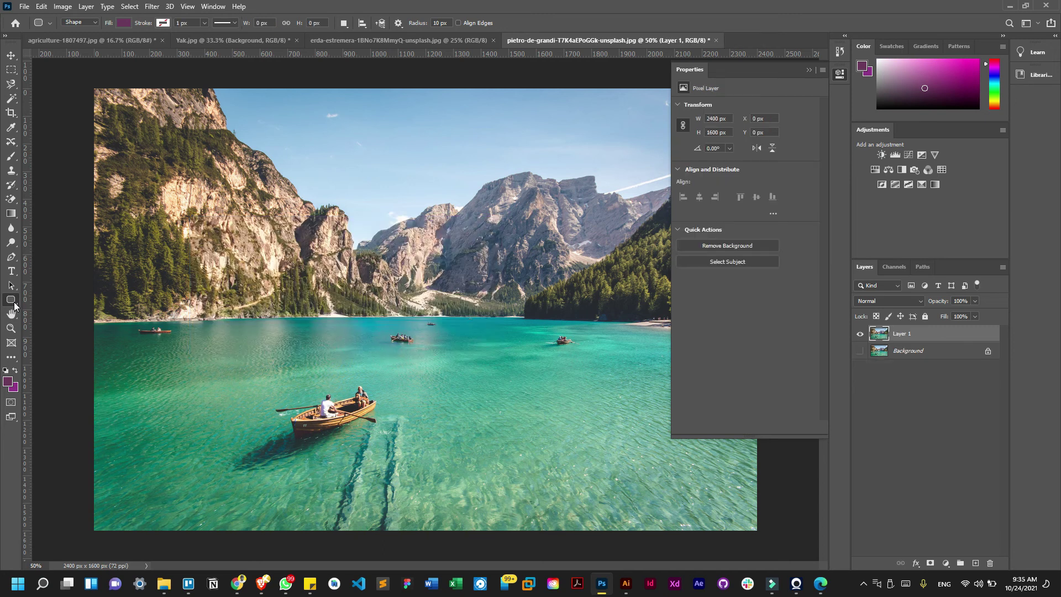
- Draw a rectangle about 1712 × 846 px across the mountains and lake, and round all its corners to 310 px
left_click(11, 300)
left_click(38, 298)
mouse_move(165, 231)
left_mouse_down()
mouse_move(632, 439)
mouse_move(638, 464)
left_mouse_up()
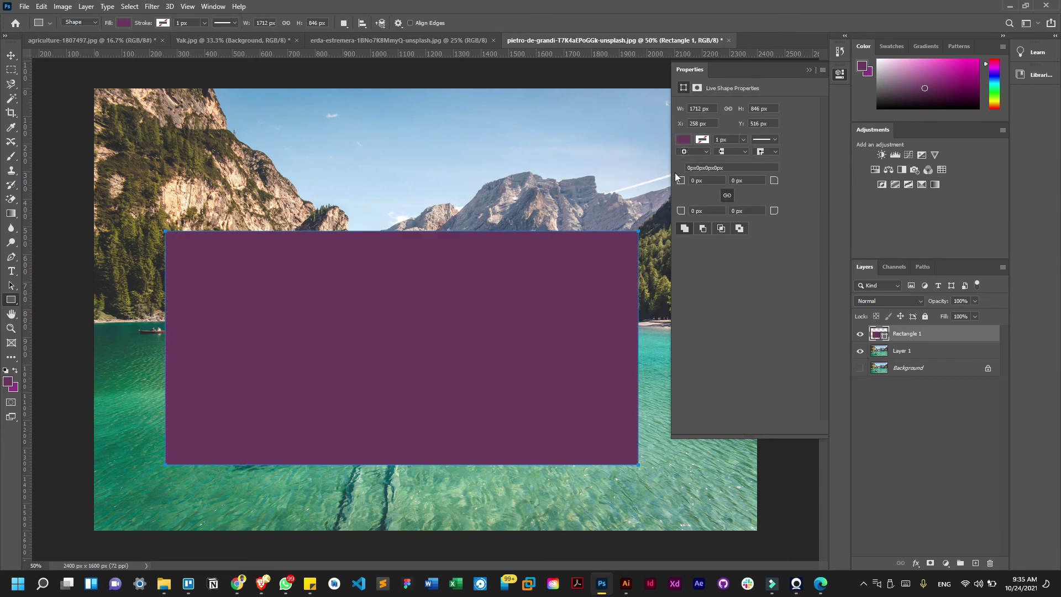
left_click_drag(680, 180, 841, 190)
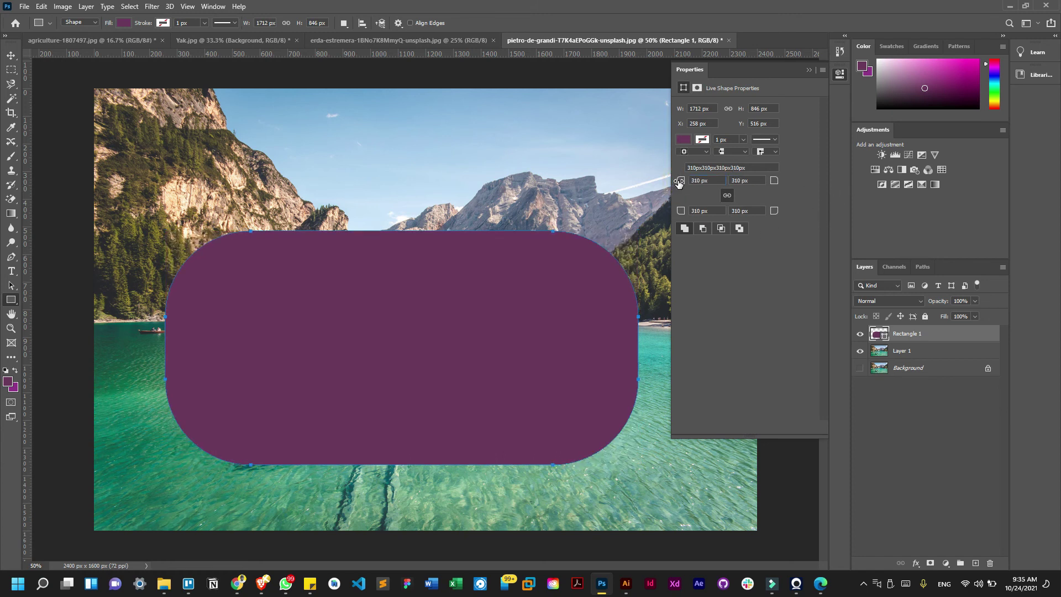
- Remove the large rounded purple shape from the lake photo, keeping the Rectangle tool selected
right_click(11, 300)
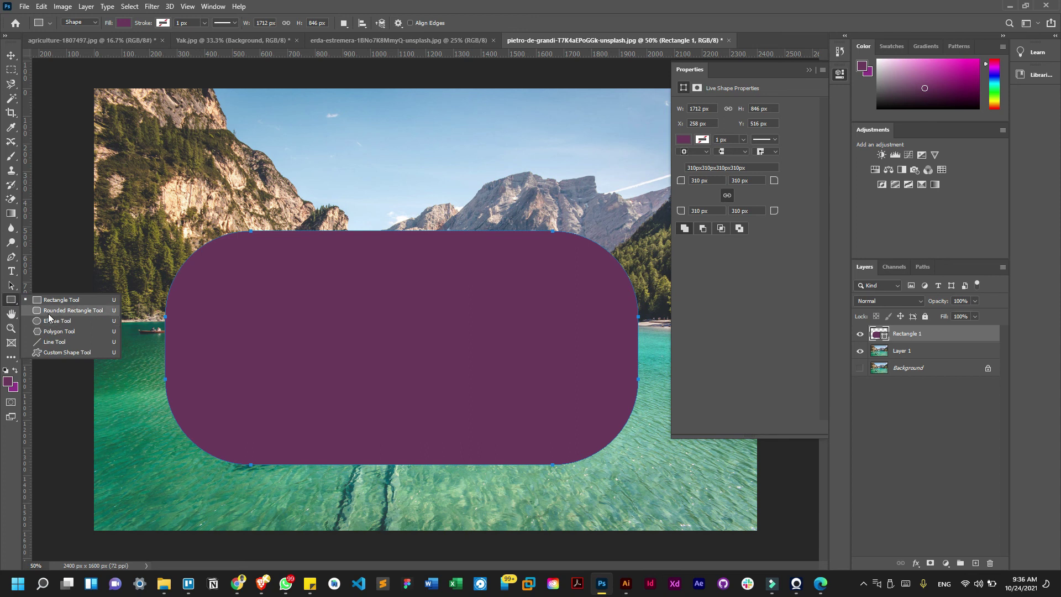
left_click(793, 12)
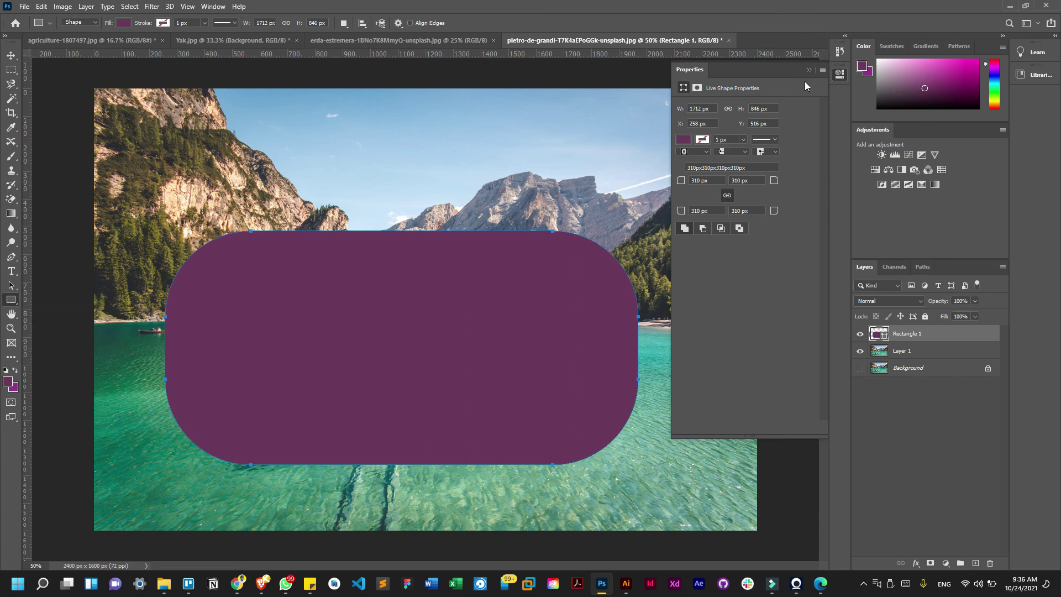
right_click(11, 299)
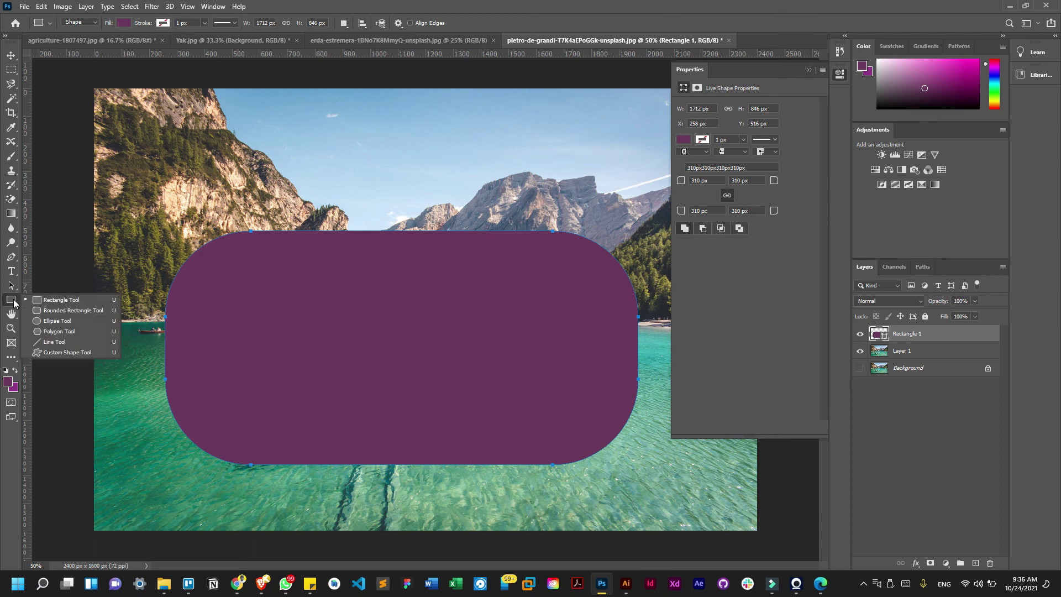
left_click(61, 300)
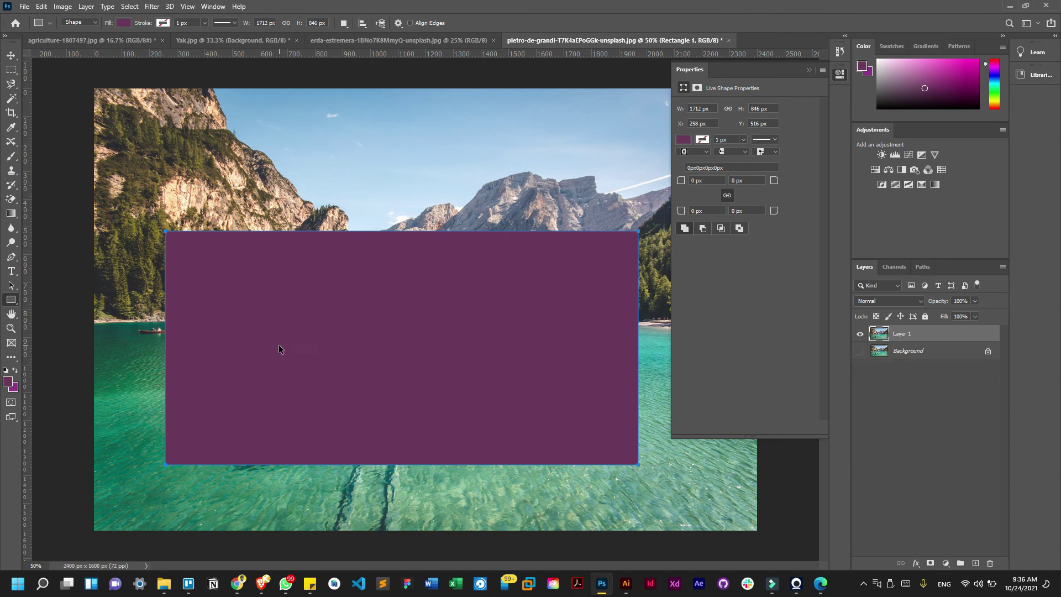
key("Delete")
- Draw a circle over the cliffs and a larger ellipse across the mountains and lake with the Ellipse tool, and undo both
right_click(10, 303)
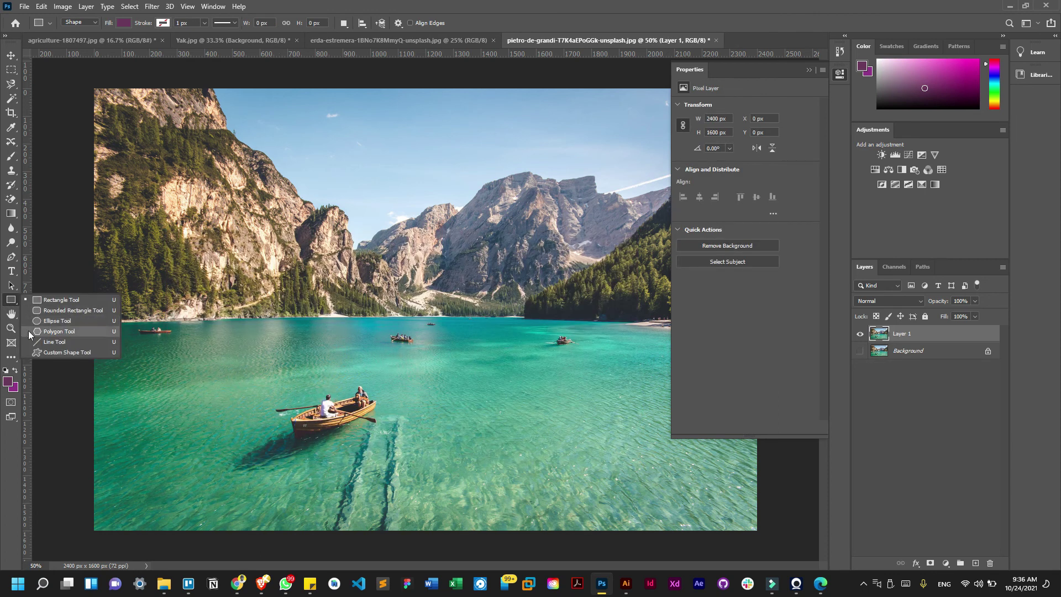
left_click(58, 324)
key("shift+u")
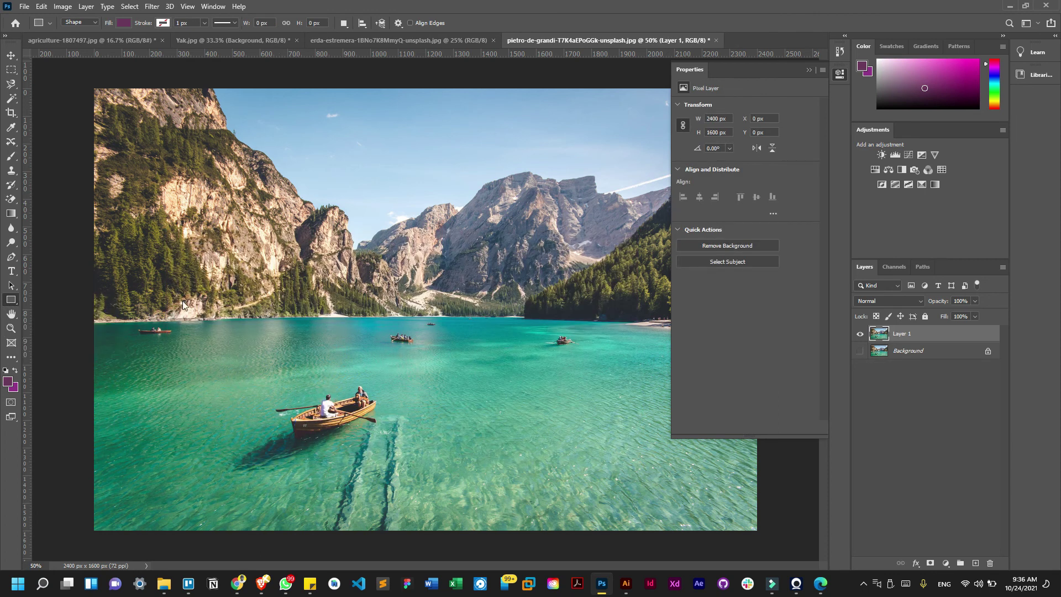
left_click_drag(213, 169, 346, 302)
left_click_drag(348, 149, 615, 459)
key("ctrl+z")
key("ctrl+z")
- Draw a seven-sided purple polygon about 632 × 628 px over the cliffs with the Polygon tool
right_click(9, 304)
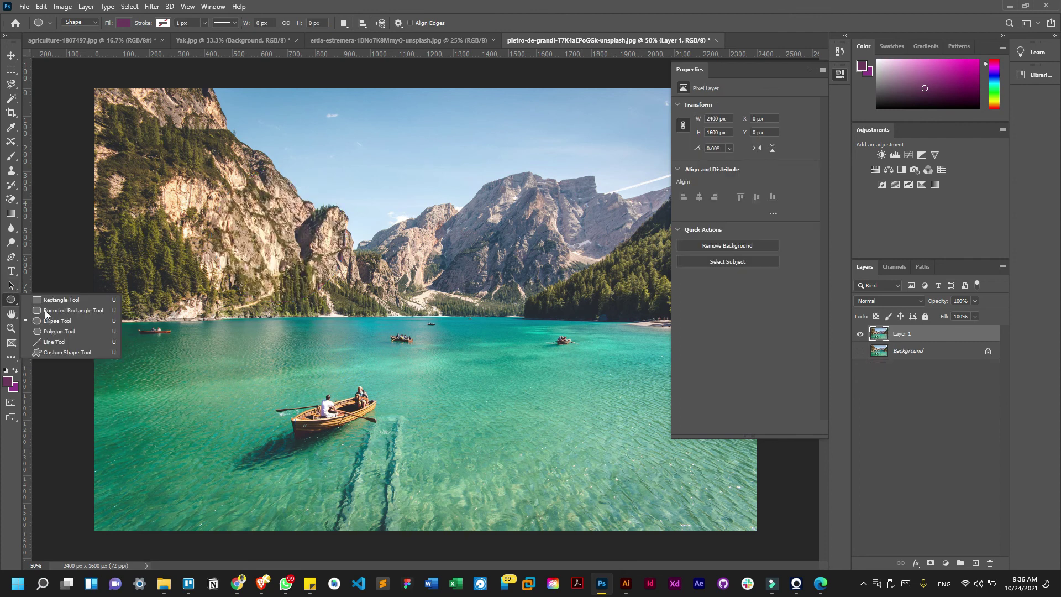
left_click(64, 330)
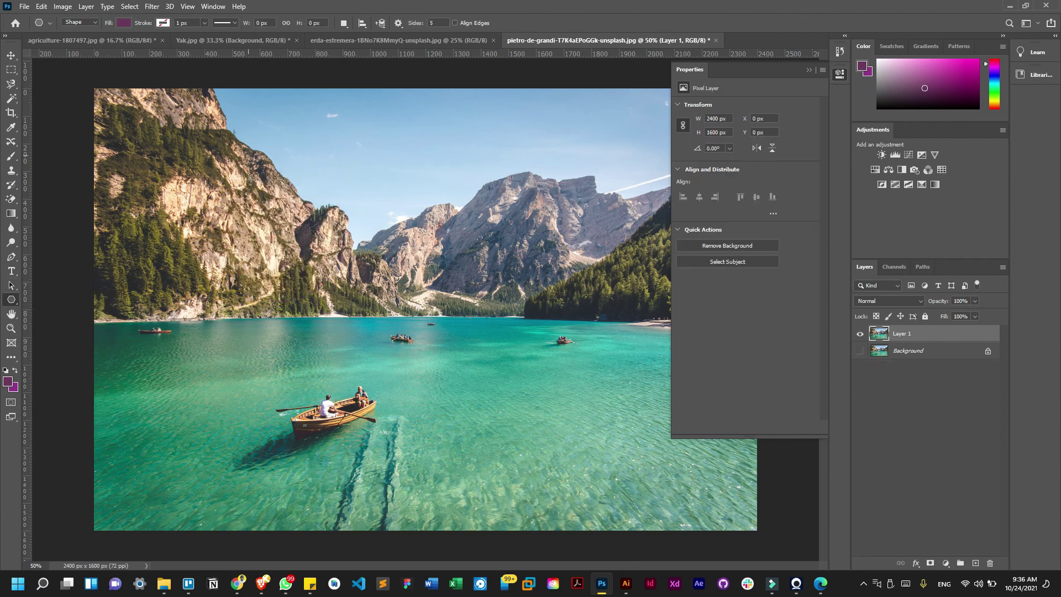
left_click(415, 26)
type("7")
left_click_drag(227, 148, 293, 210)
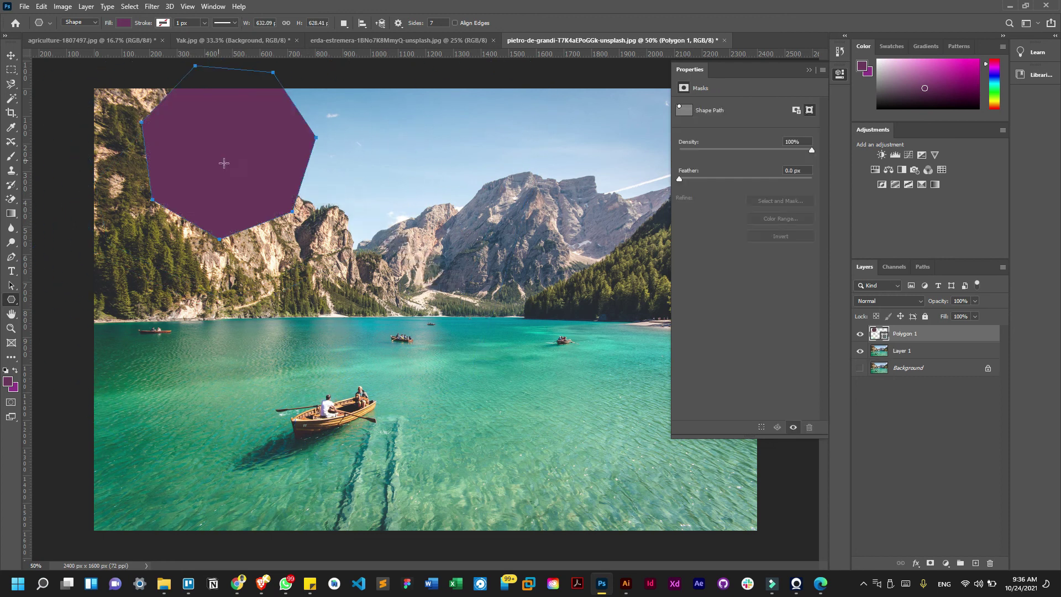
- Move the polygon down to the shoreline between the cliffs and mountains, and undo both the move and the polygon
key("v")
left_click_drag(235, 158, 342, 254)
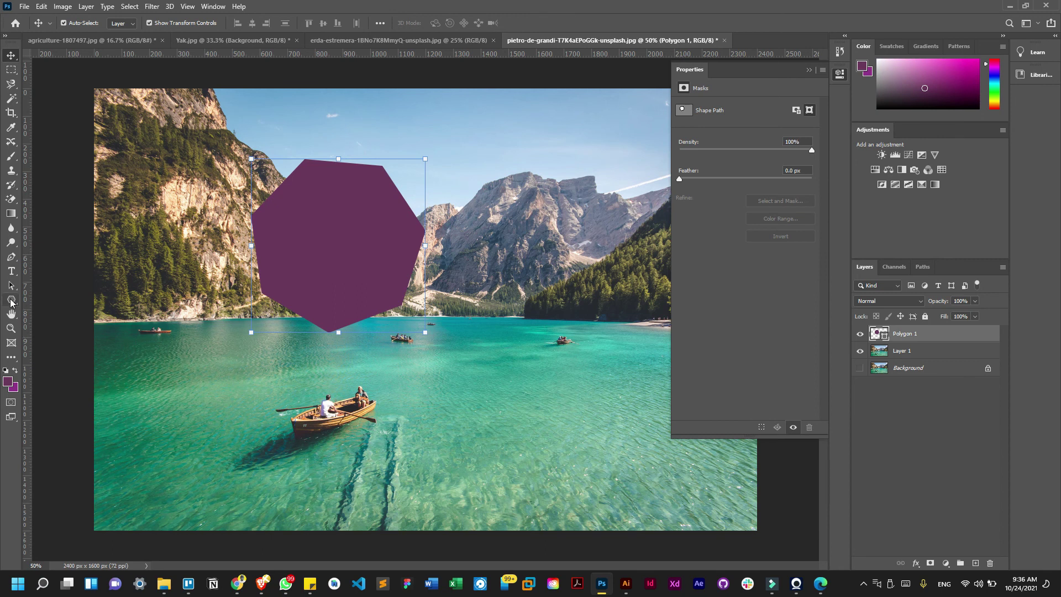
left_click(11, 299)
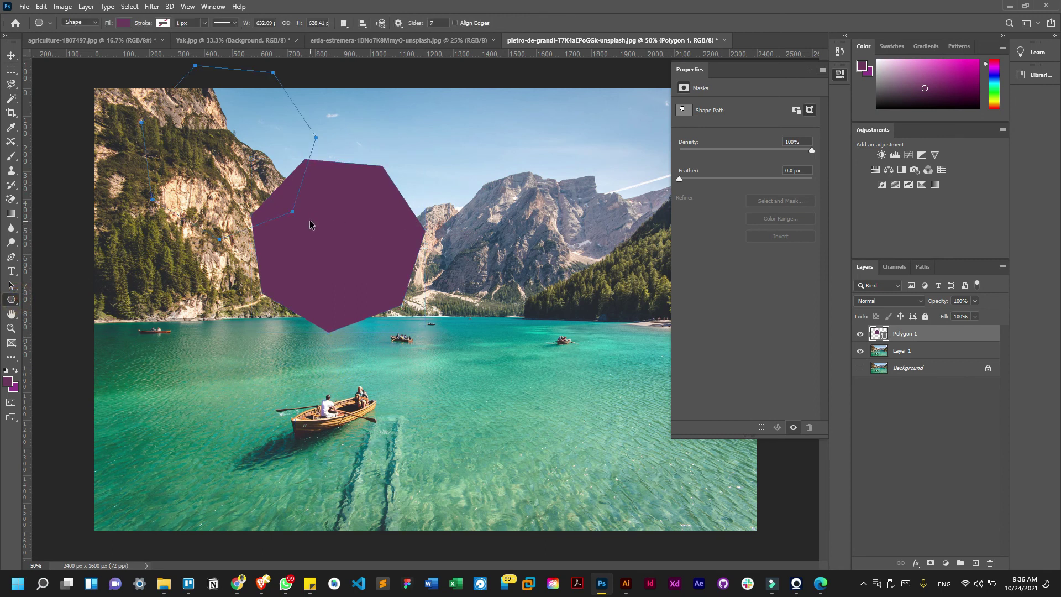
key("ctrl+z")
key("ctrl+z")
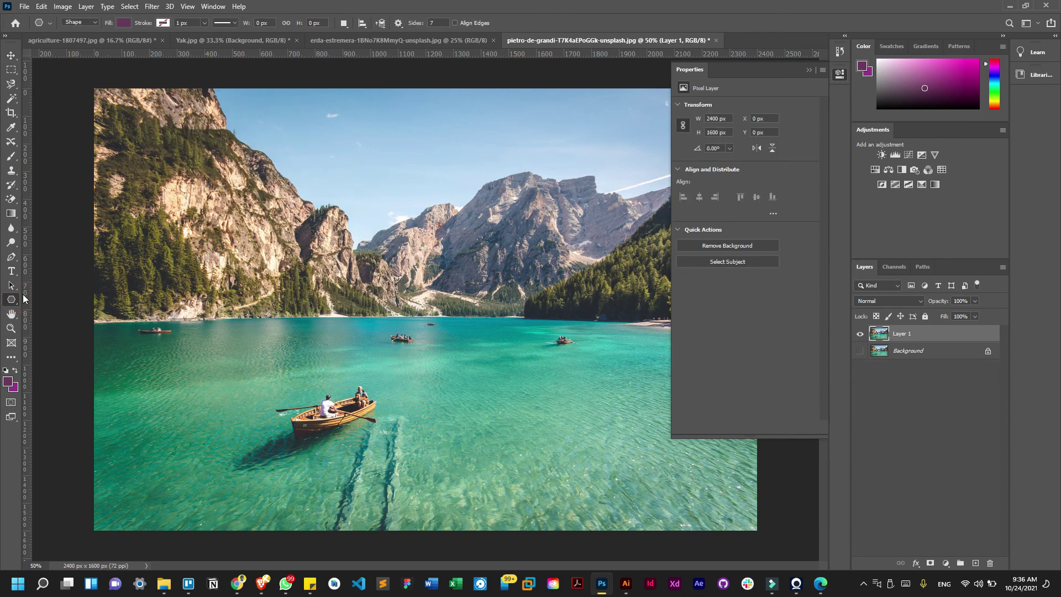
- Select the Custom Shape tool, enlarge its shape picker and display the shapes as large thumbnails
right_click(9, 304)
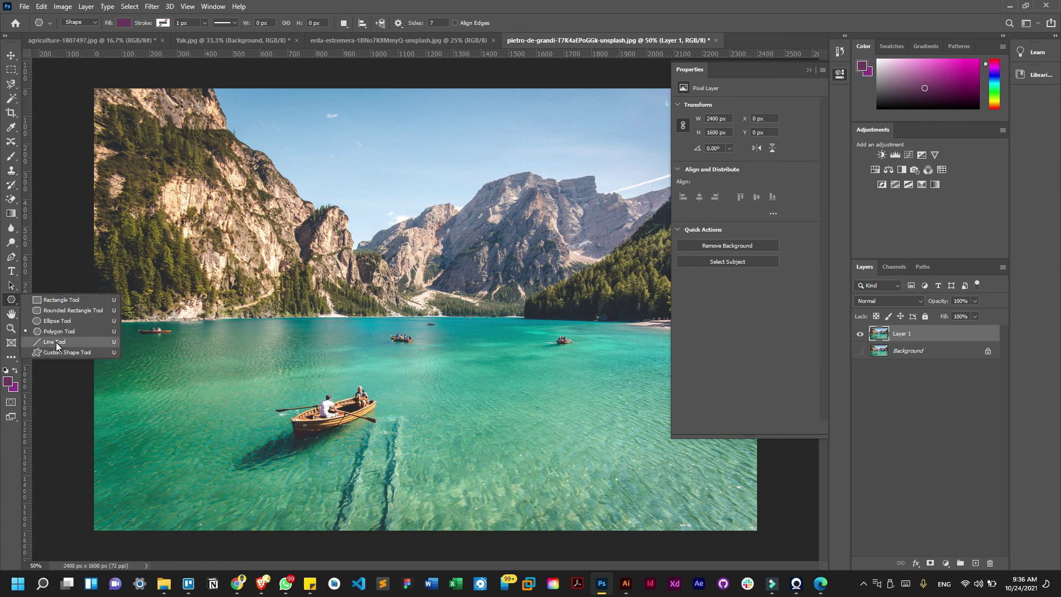
left_click(58, 352)
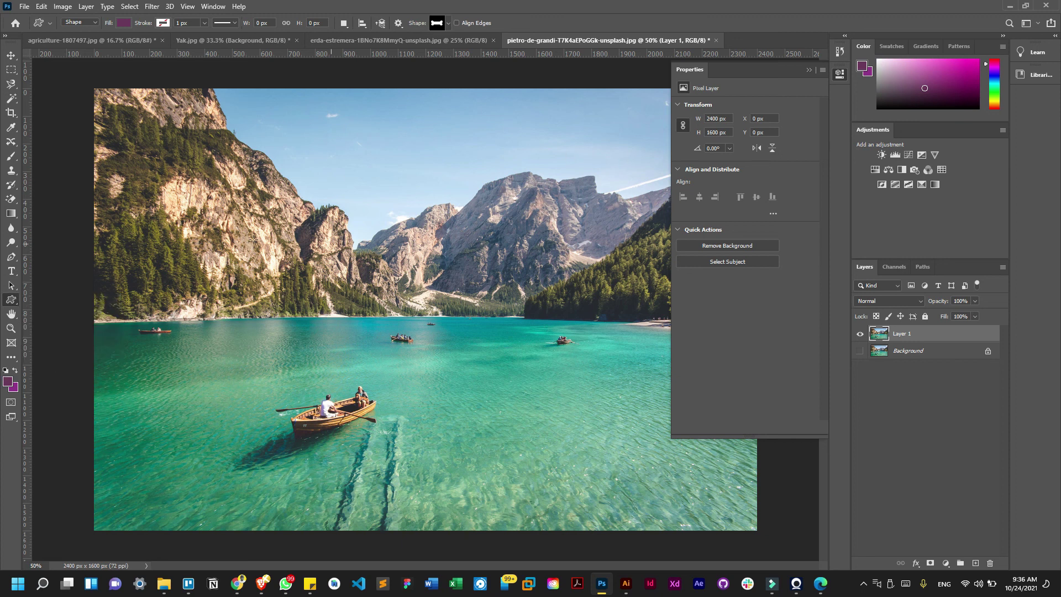
left_click(448, 23)
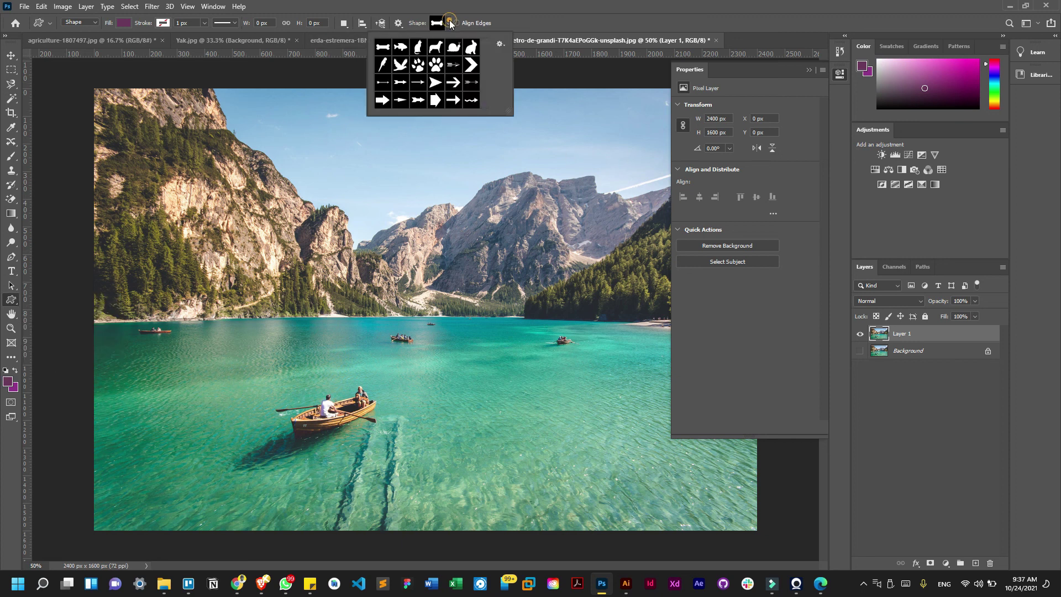
left_click_drag(507, 112, 674, 356)
scroll(573, 261, "down", 2)
scroll(396, 260, "down", 5)
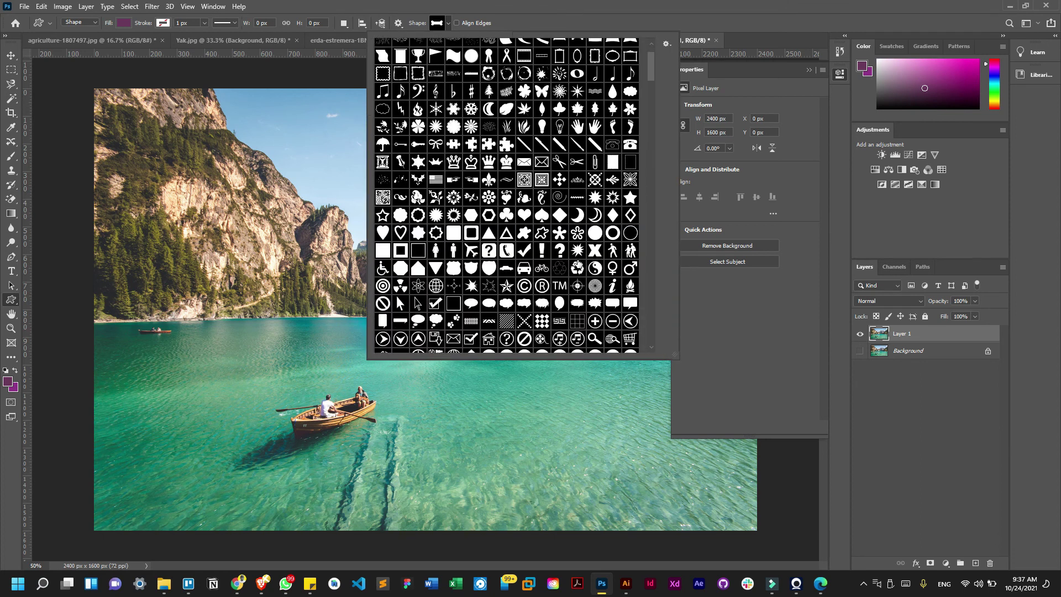
left_click(666, 42)
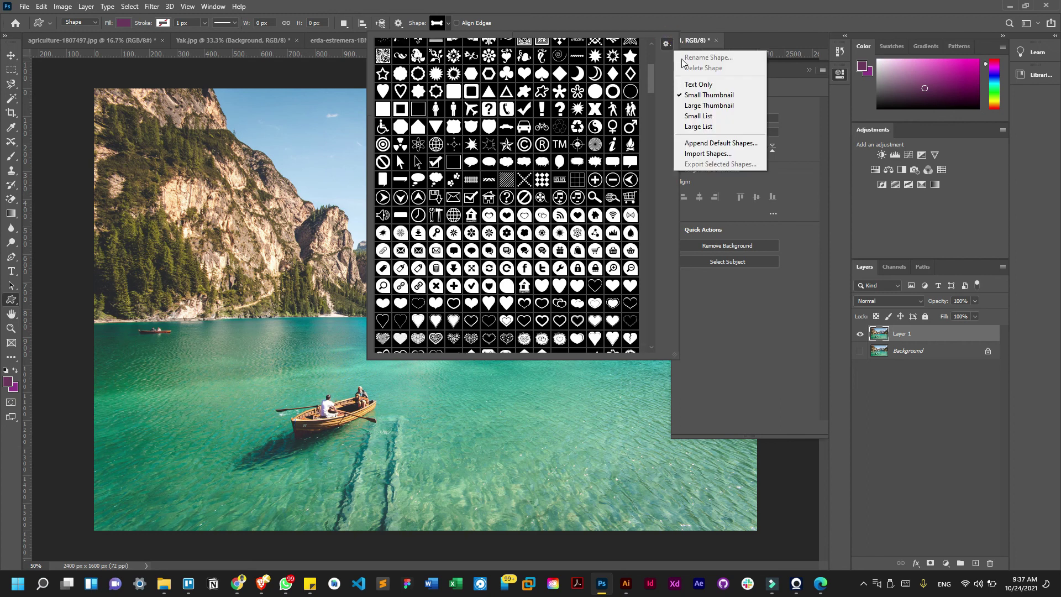
left_click(704, 105)
- Browse the custom shape library to examine the available nature, arrow, warning sign, speech bubble and icon shapes, and close it
scroll(517, 204, "down", 1)
scroll(516, 205, "down", 5)
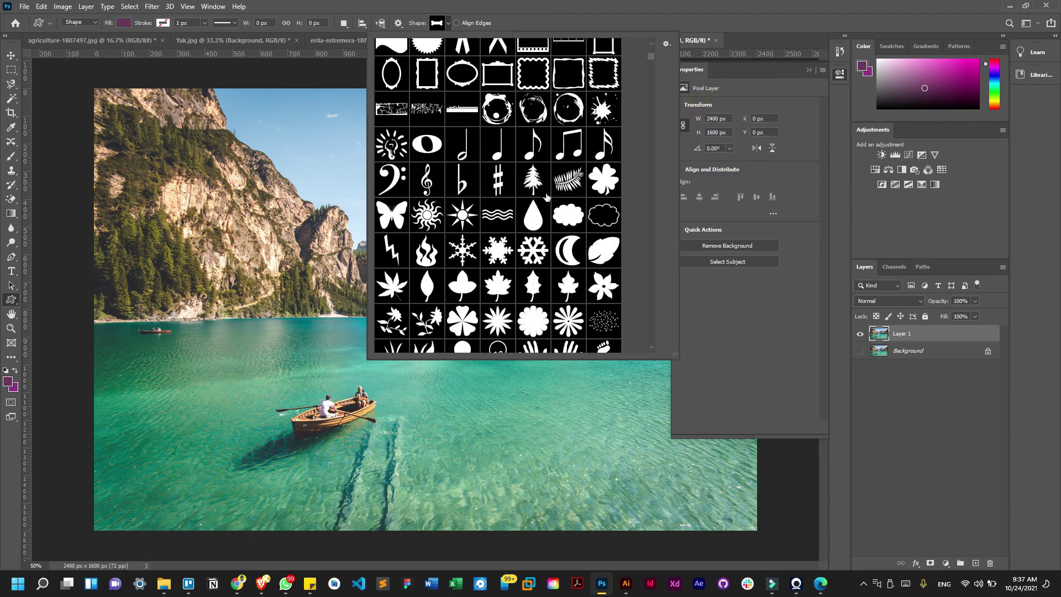
left_click(650, 59)
left_click_drag(654, 94, 654, 147)
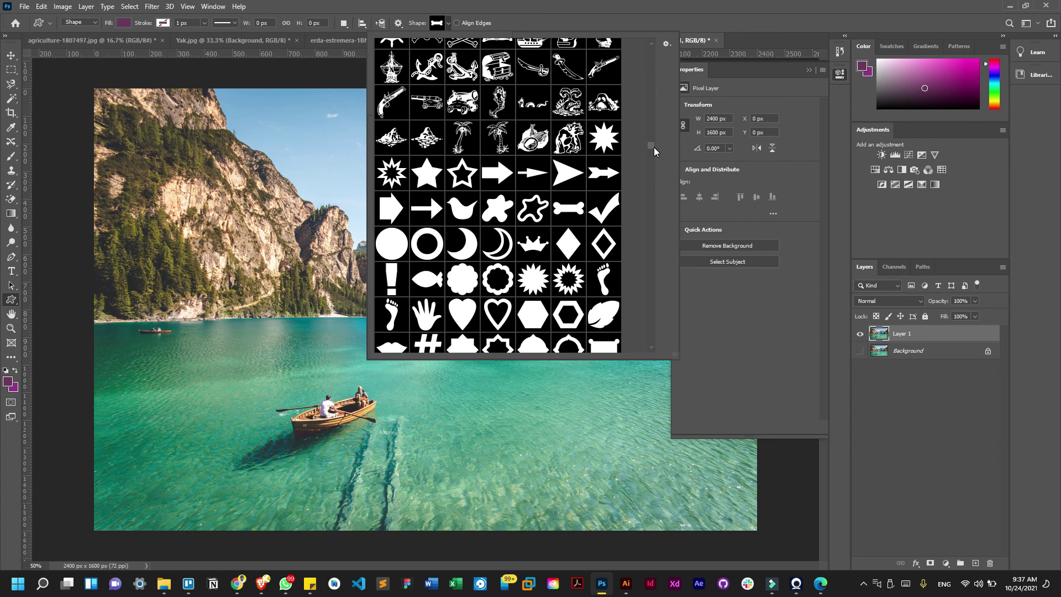
left_click_drag(654, 147, 662, 187)
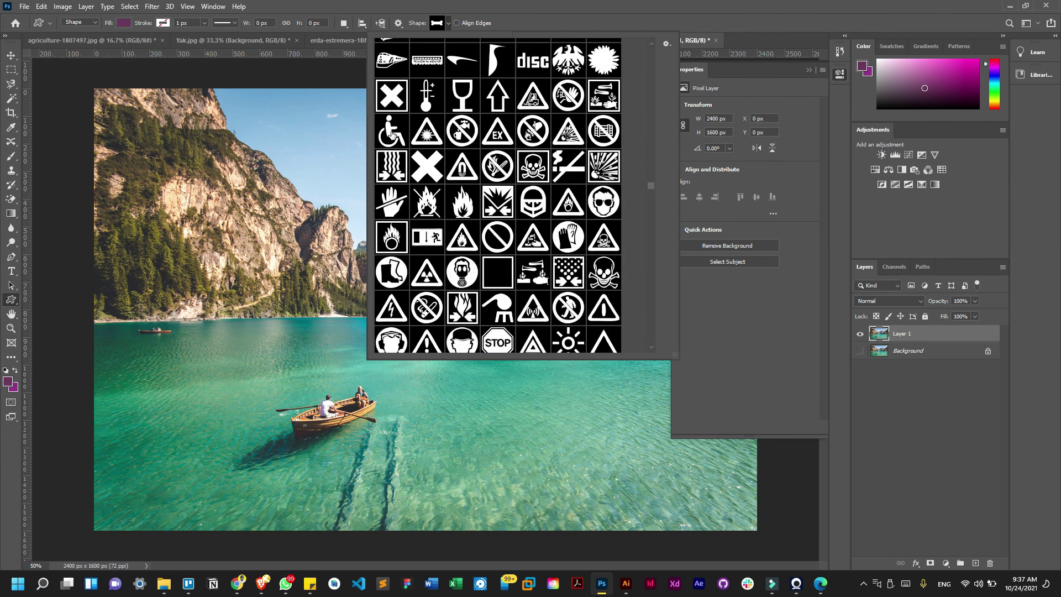
left_click_drag(651, 187, 656, 309)
left_click_drag(671, 265, 658, 79)
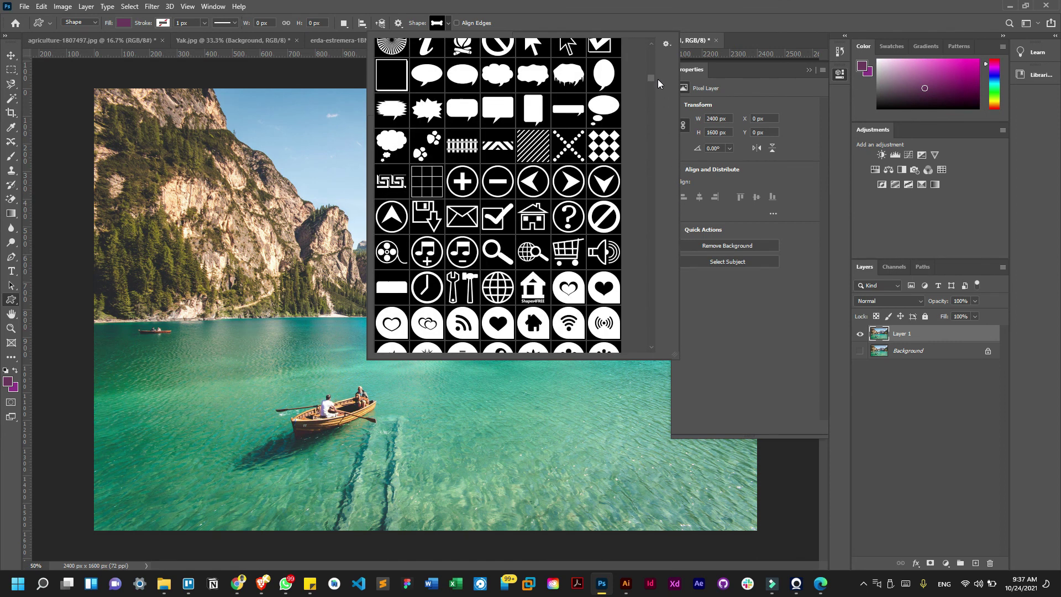
left_click(601, 5)
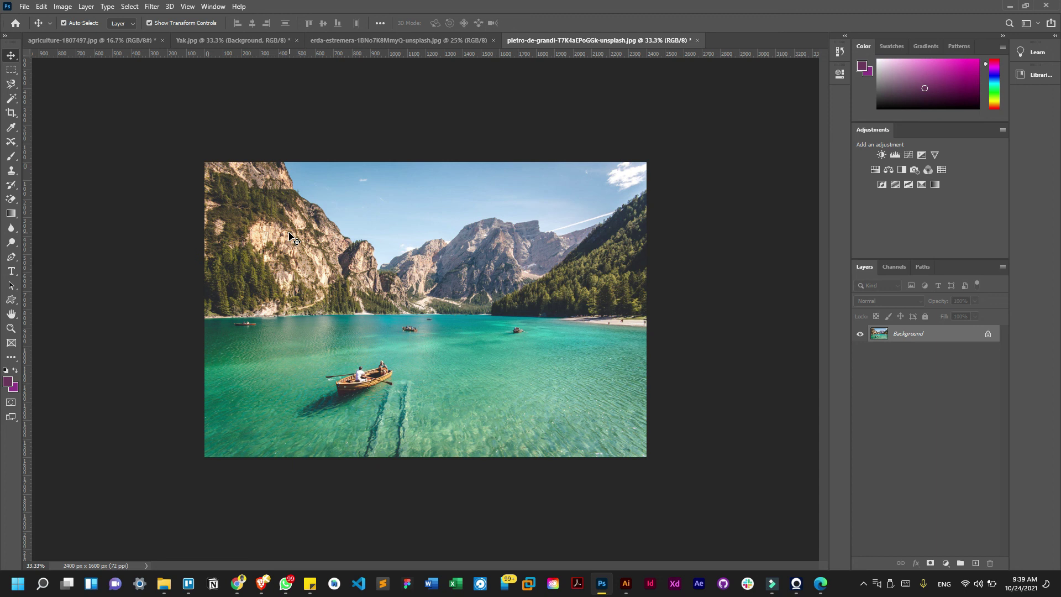
- View the sample images in the Youtube Vid Img folder through the Open dialog, and minimize Photoshop to the desktop
left_click(23, 7)
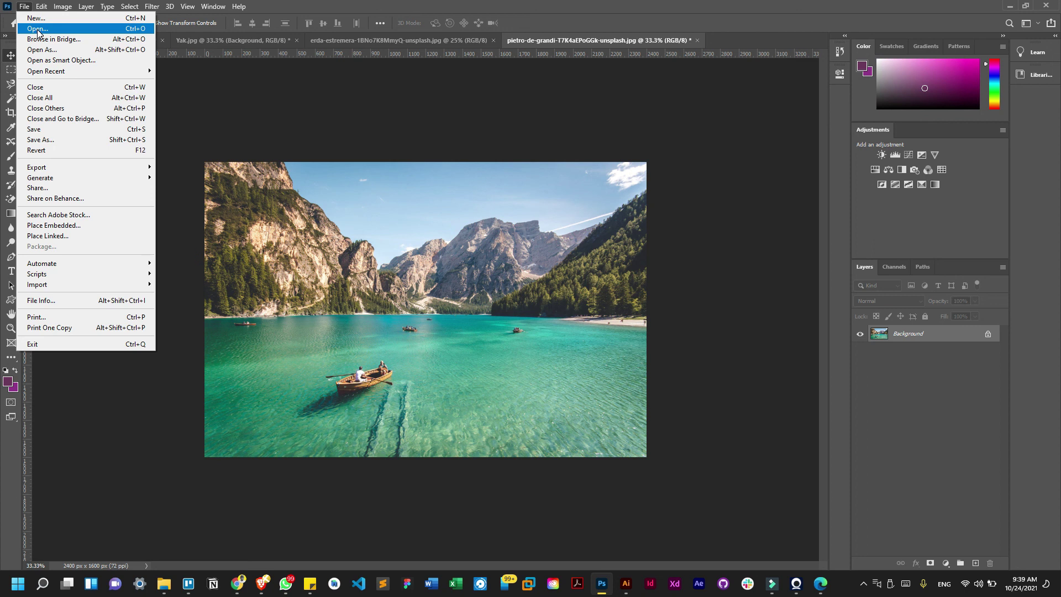
left_click(38, 28)
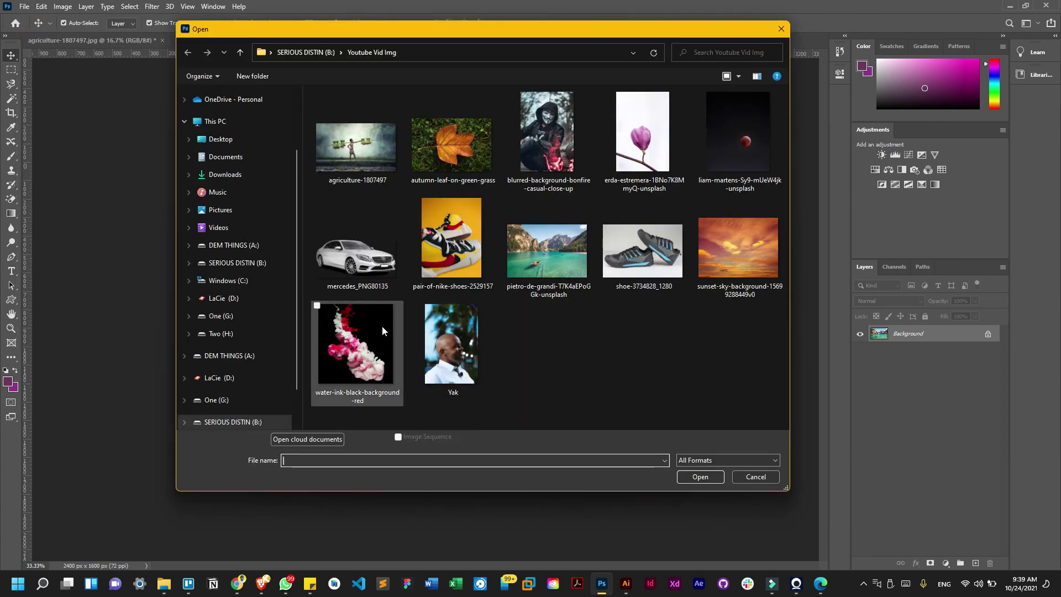
left_click_drag(523, 28, 391, 74)
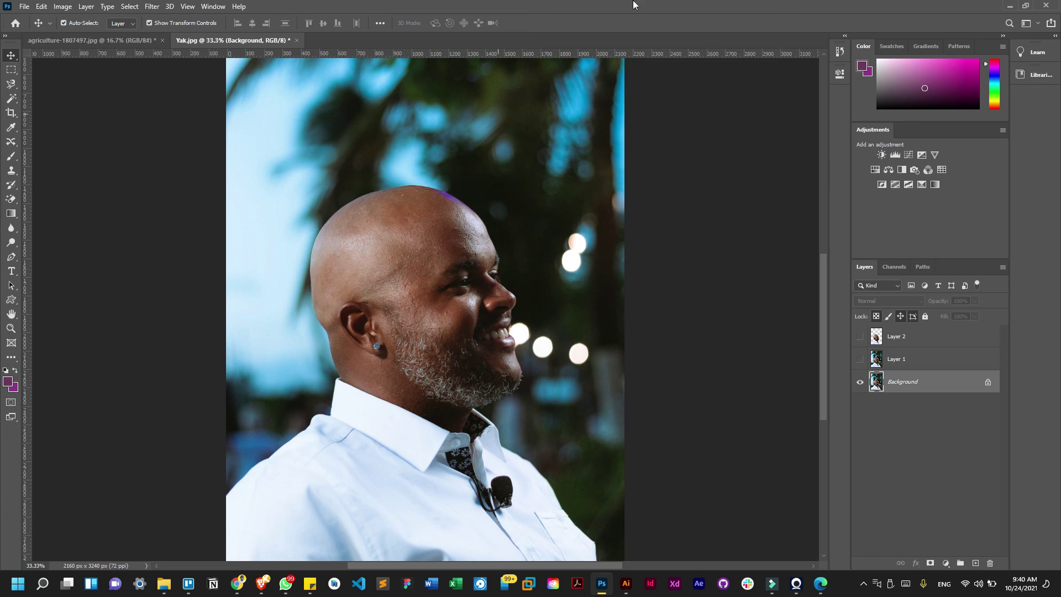
left_click(1009, 6)
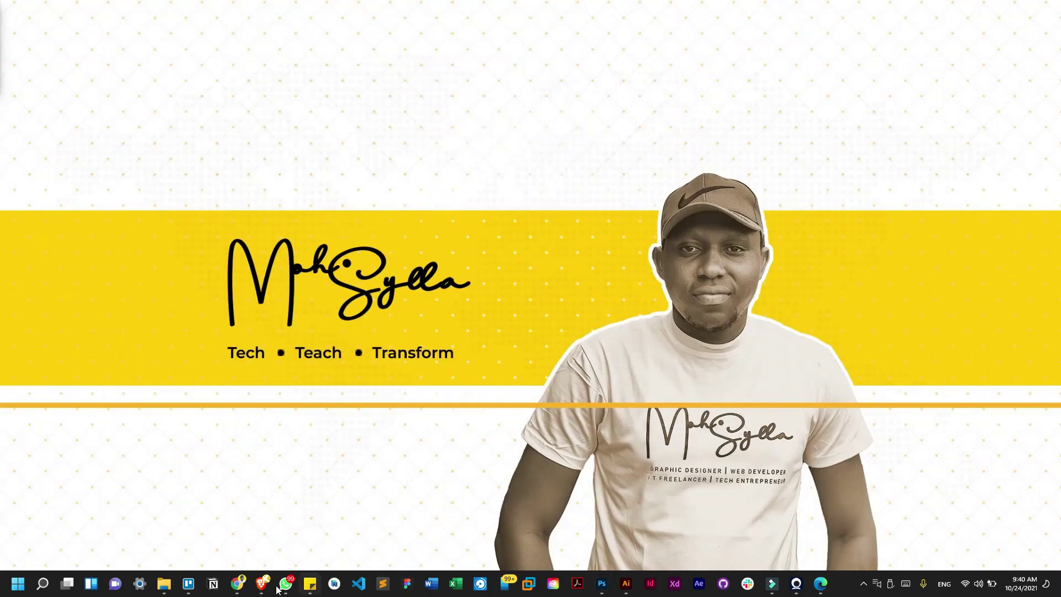